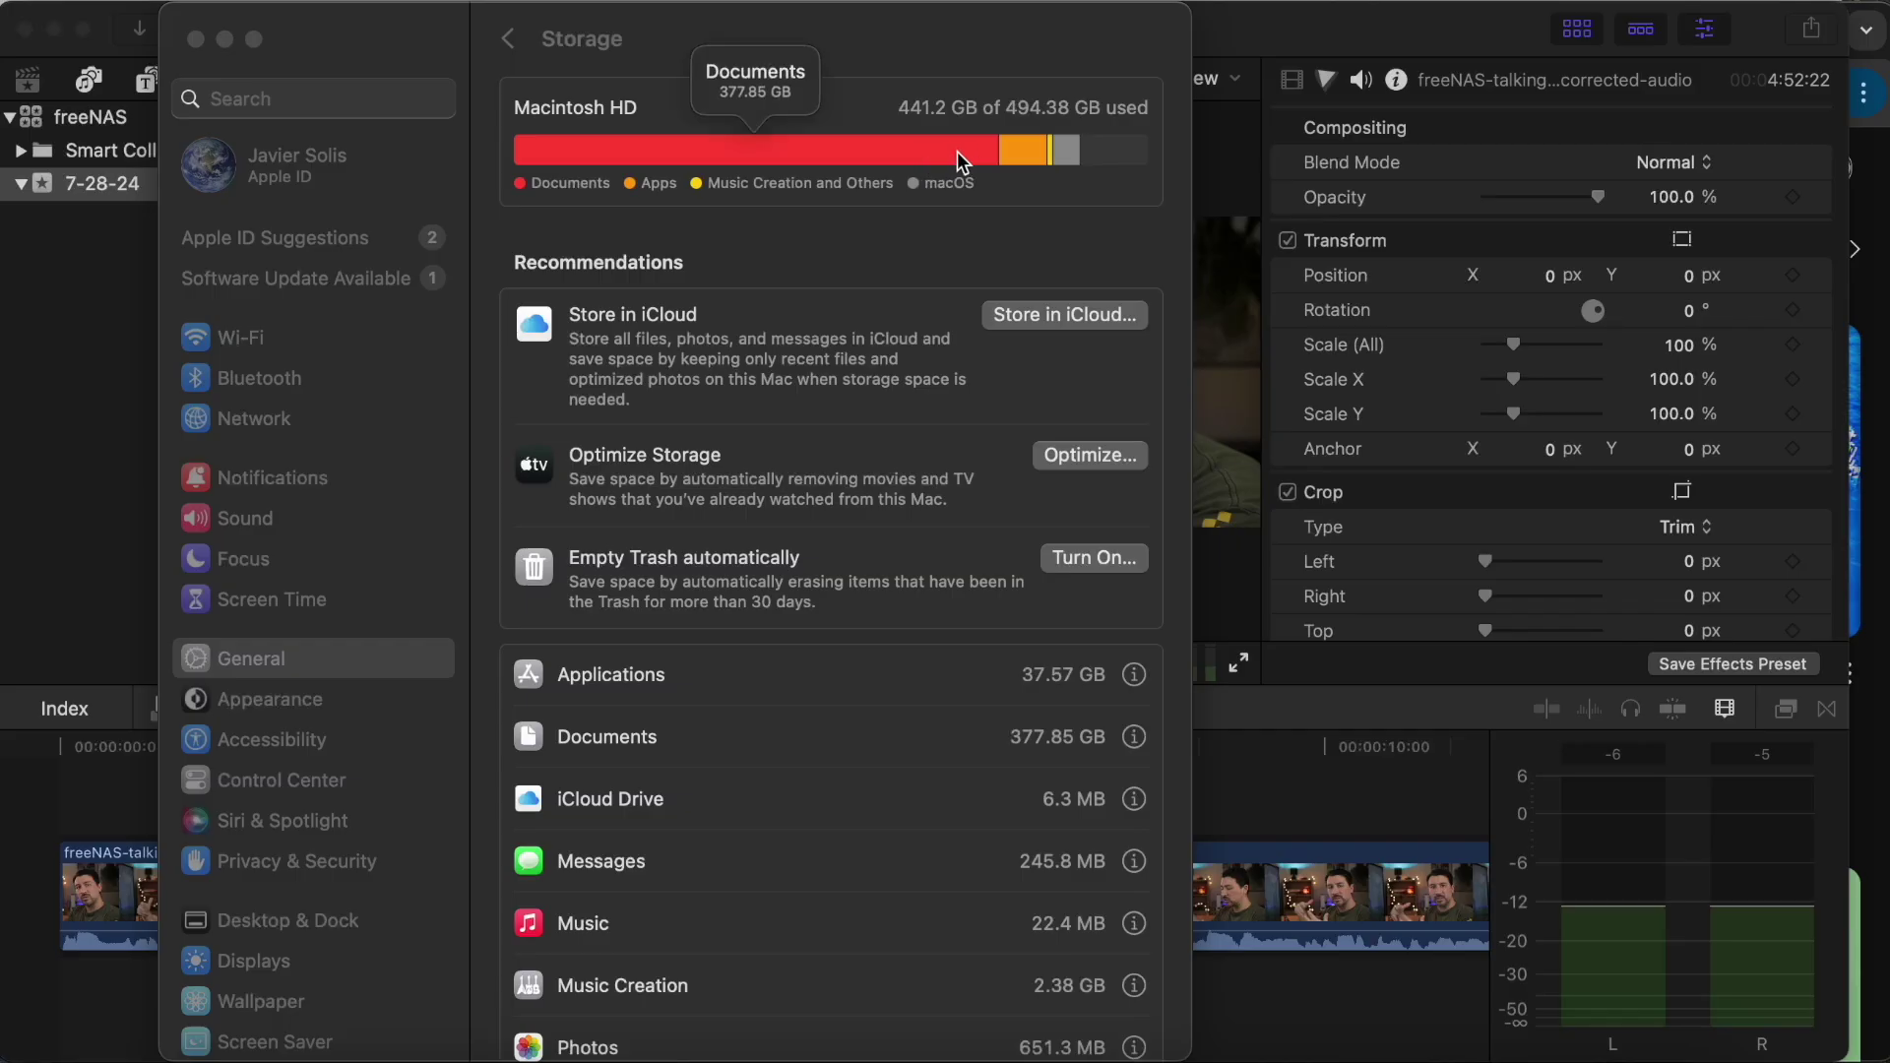
# Go to the Download TrueNAS CORE page and scroll to its requirements and sign-in options
pyautogui.moveTo(1061, 147)
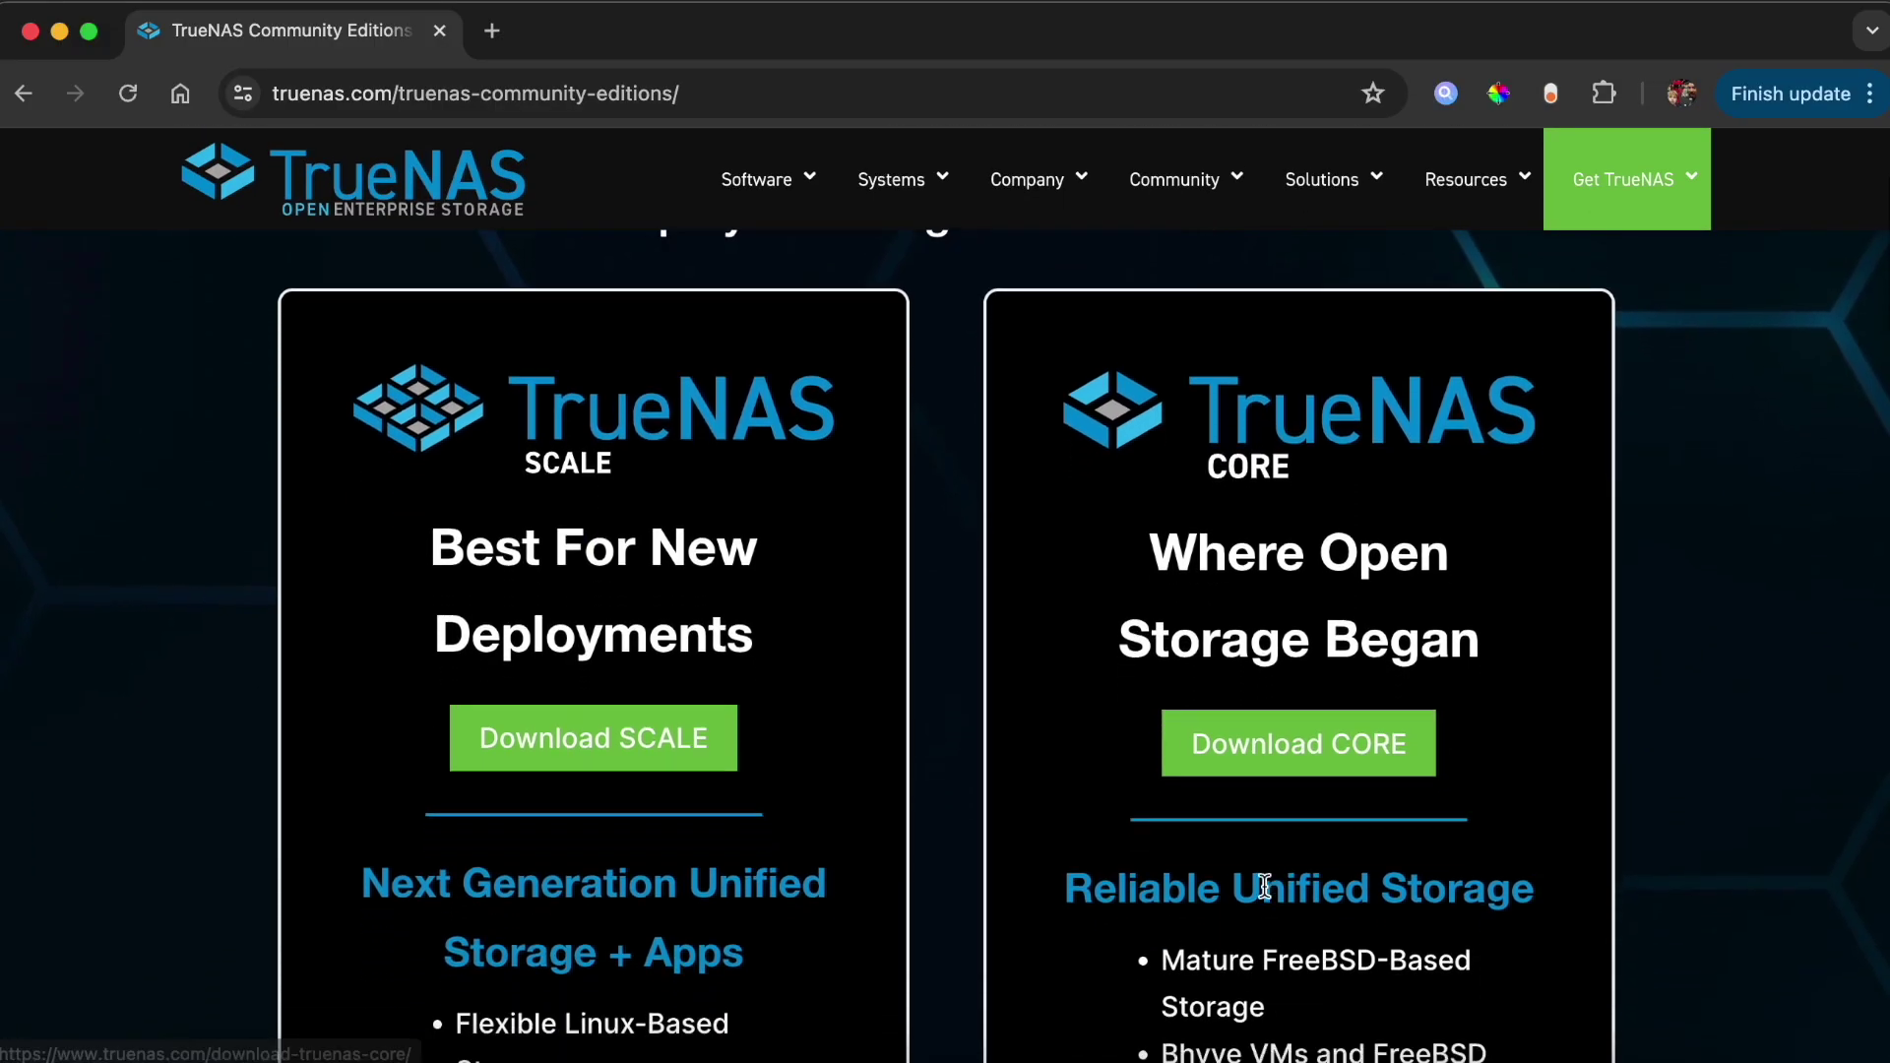
pyautogui.click(1296, 676)
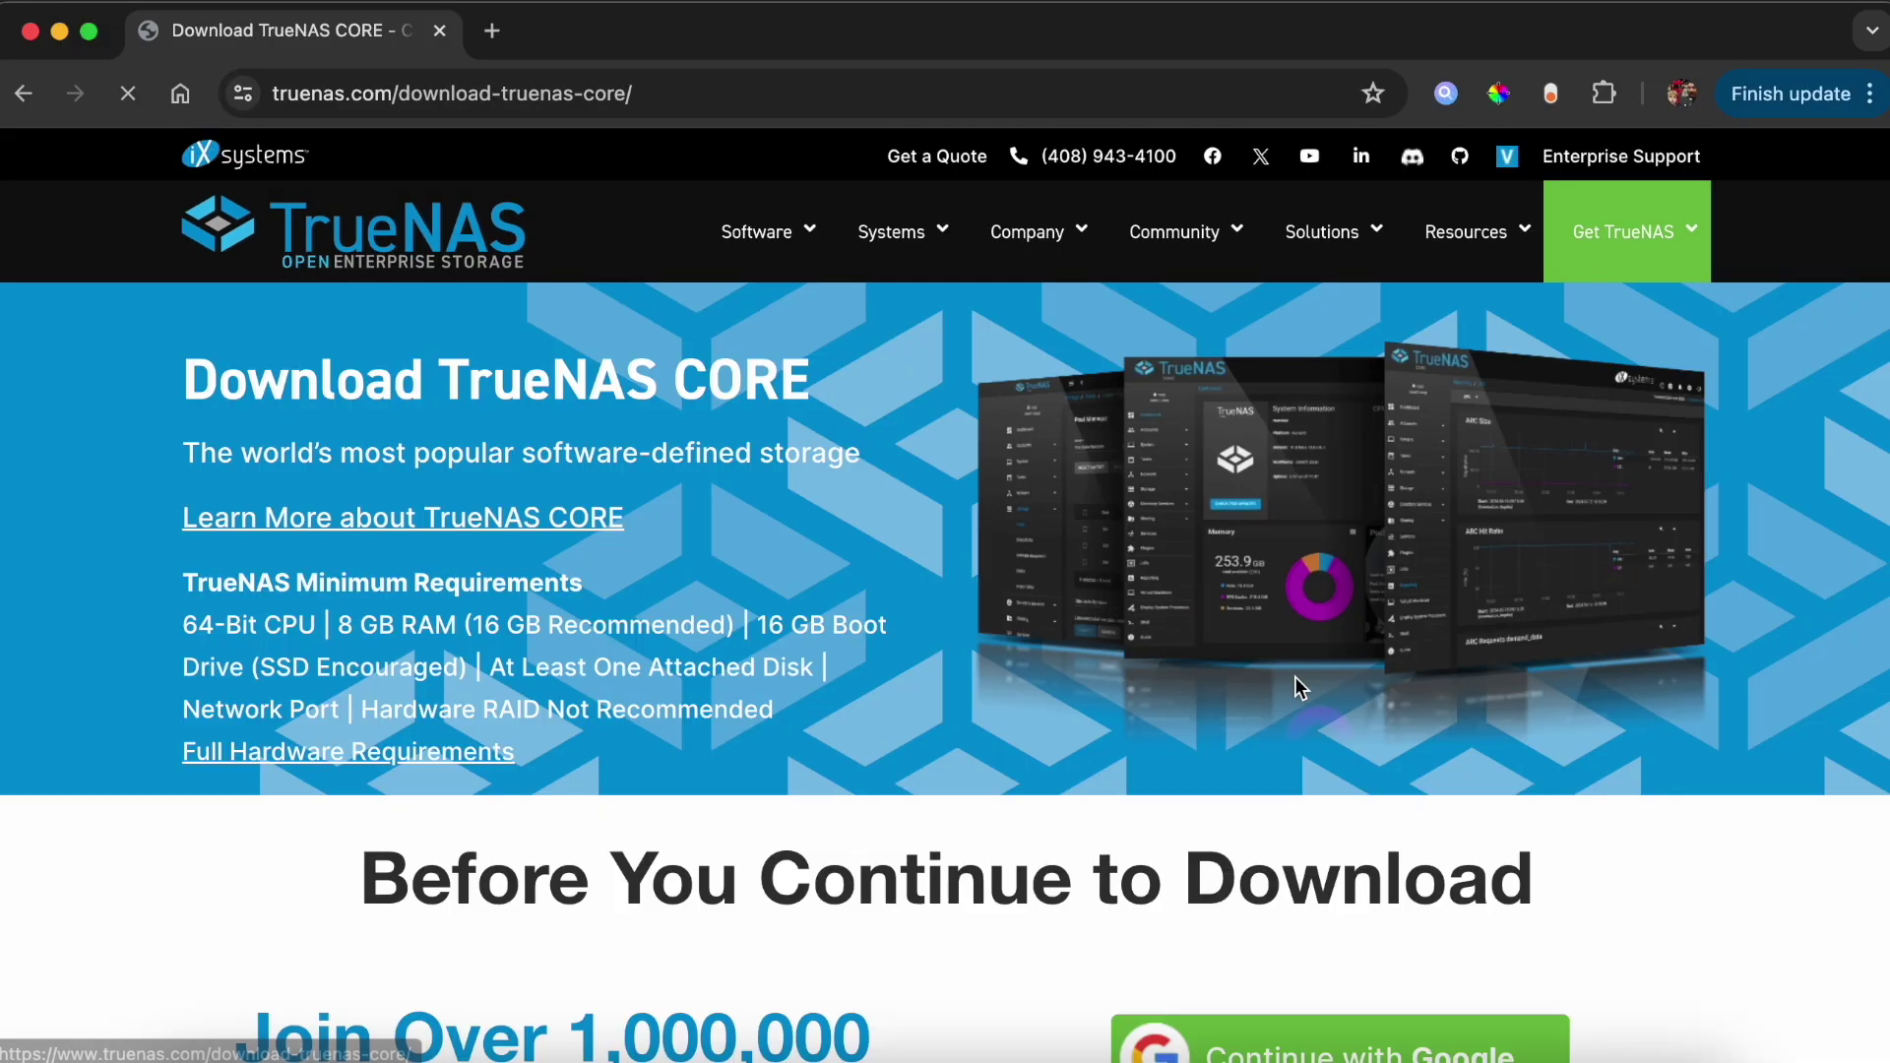
pyautogui.scroll(-3, 1295, 676)
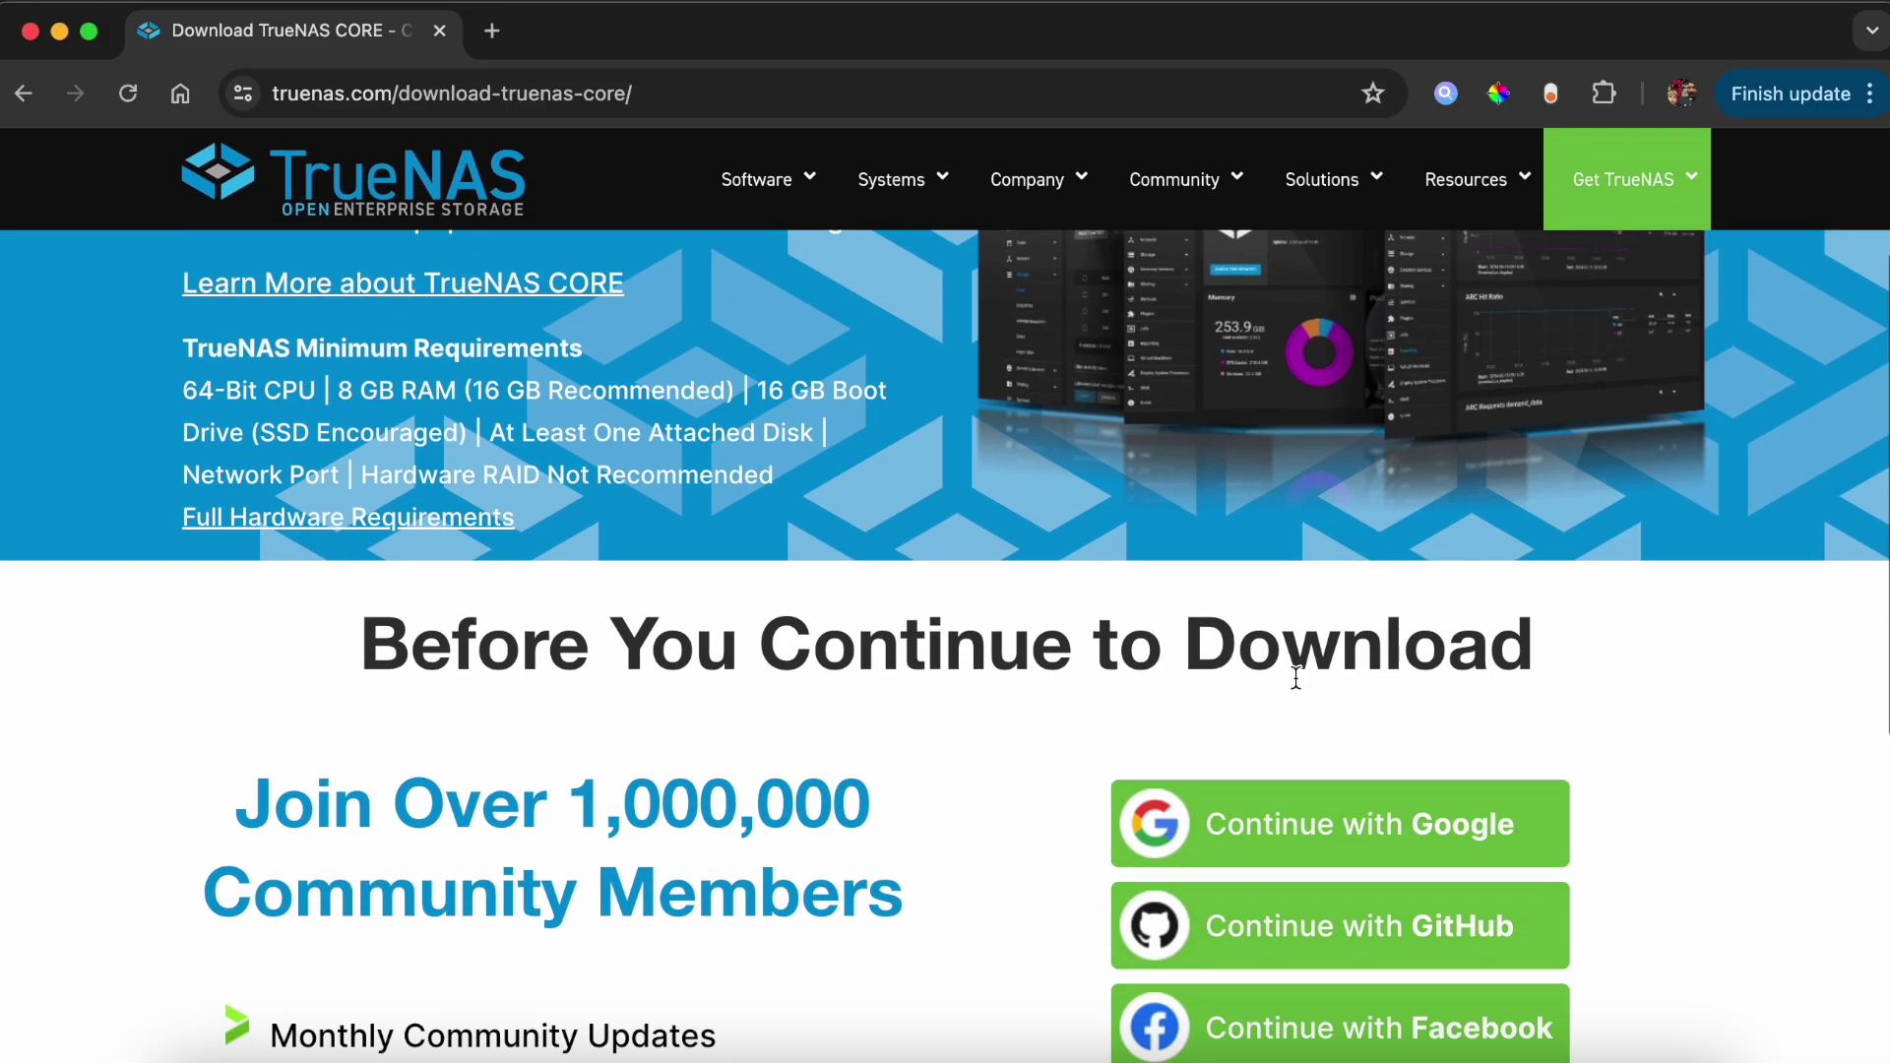
pyautogui.scroll(-6, 1295, 676)
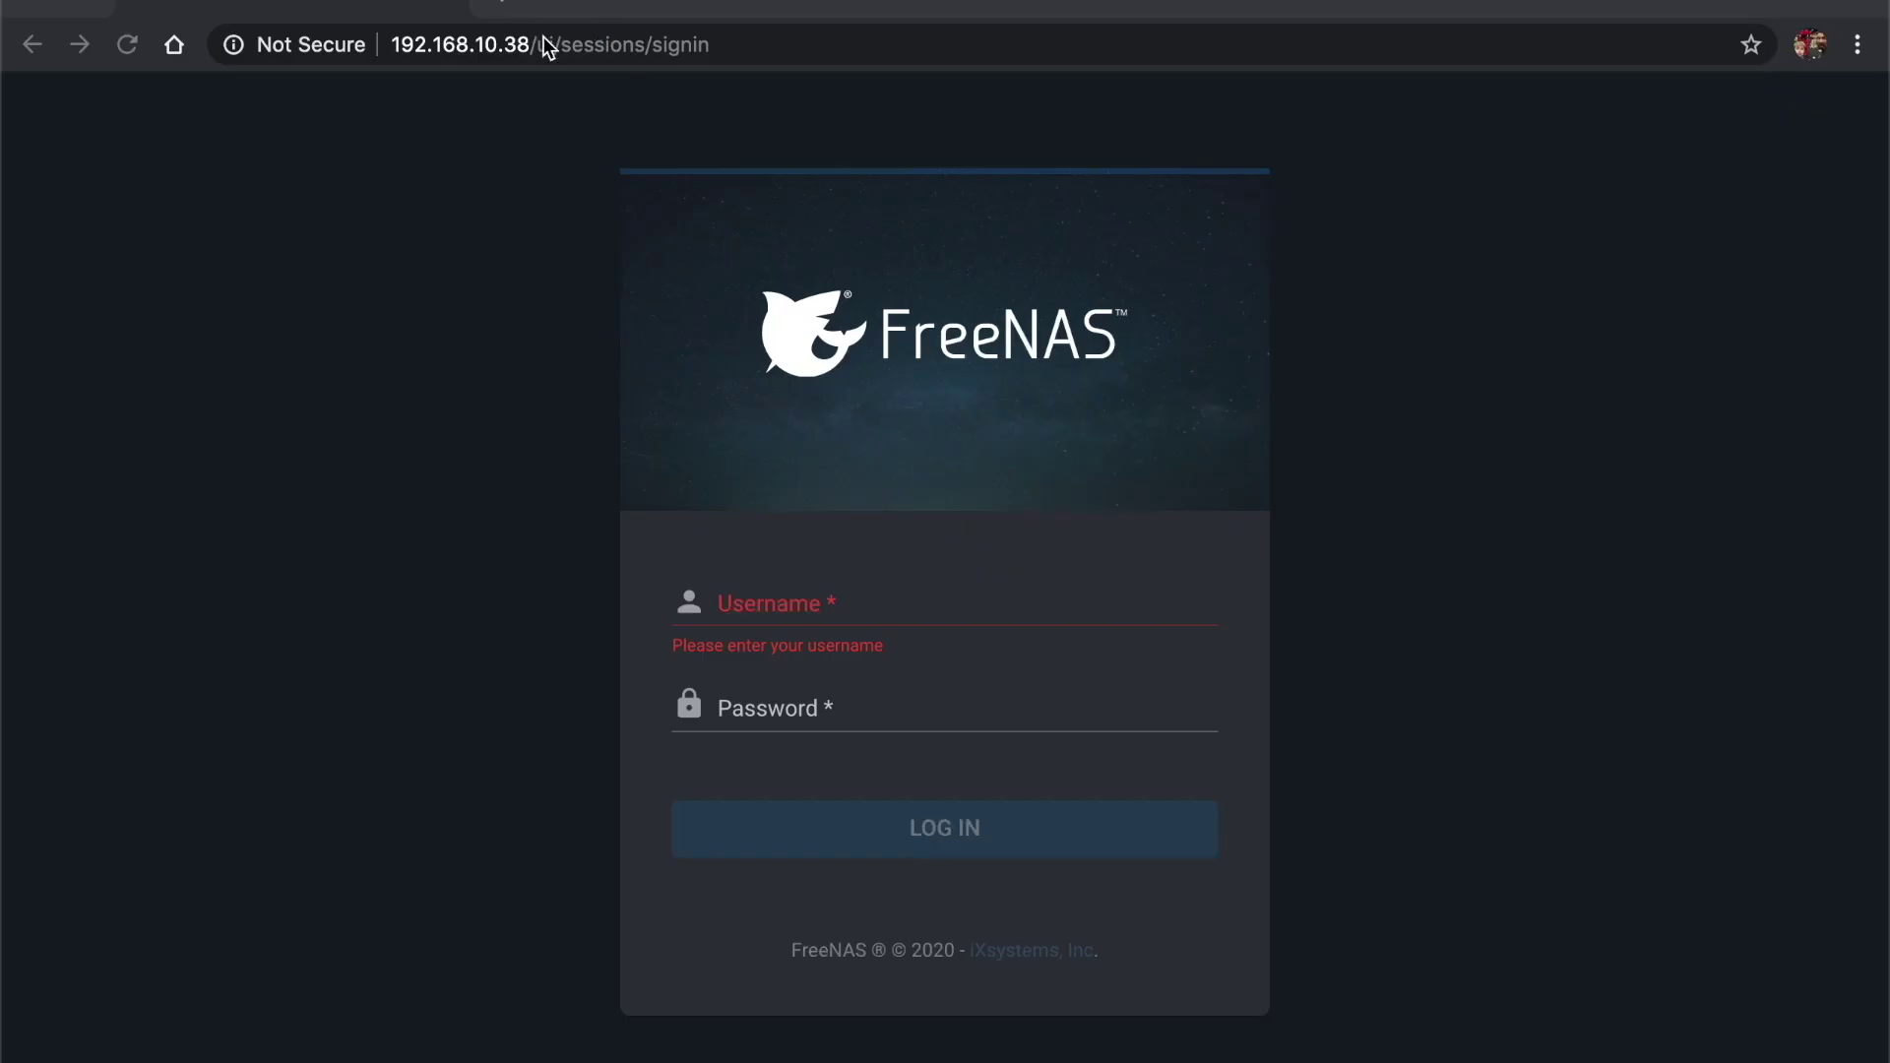
# Highlight the server's IP address 192.168.10.38 in the sign-in page URL
pyautogui.click(544, 41)
pyautogui.click(544, 42)
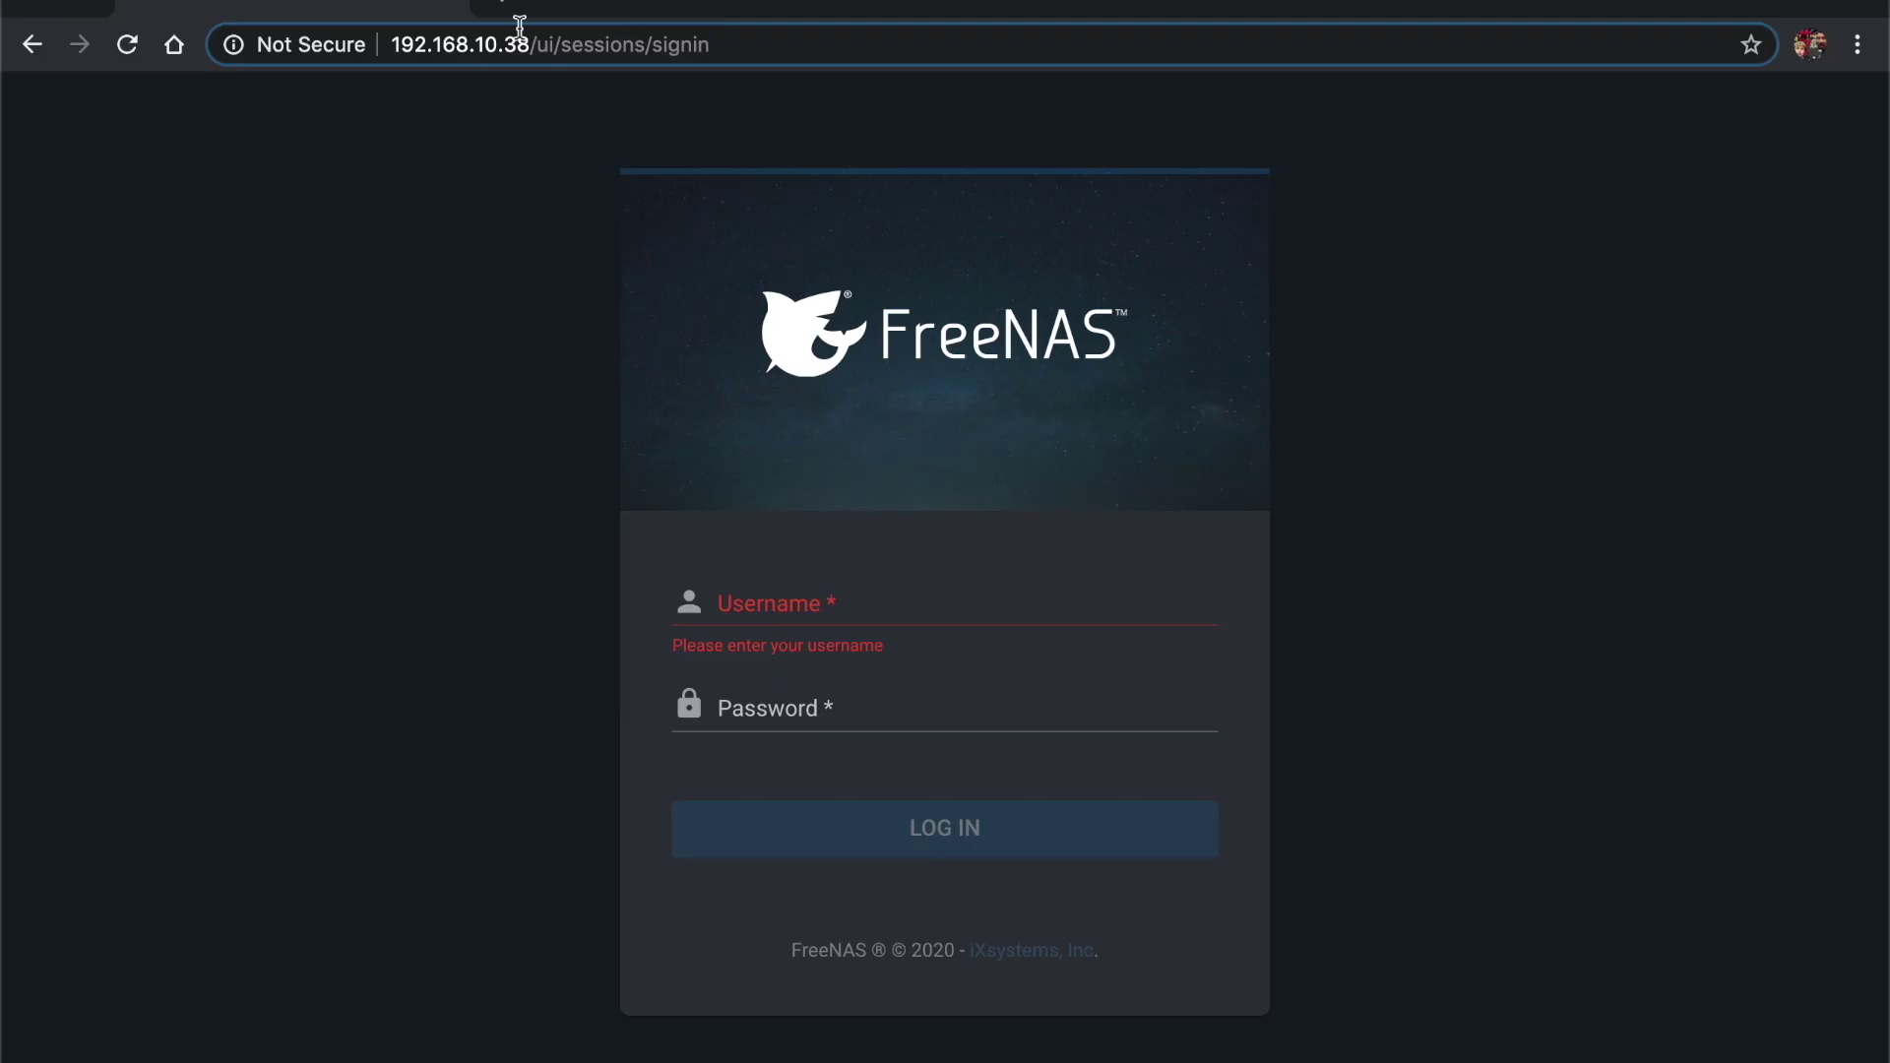
pyautogui.moveTo(532, 45); pyautogui.dragTo(380, 46)
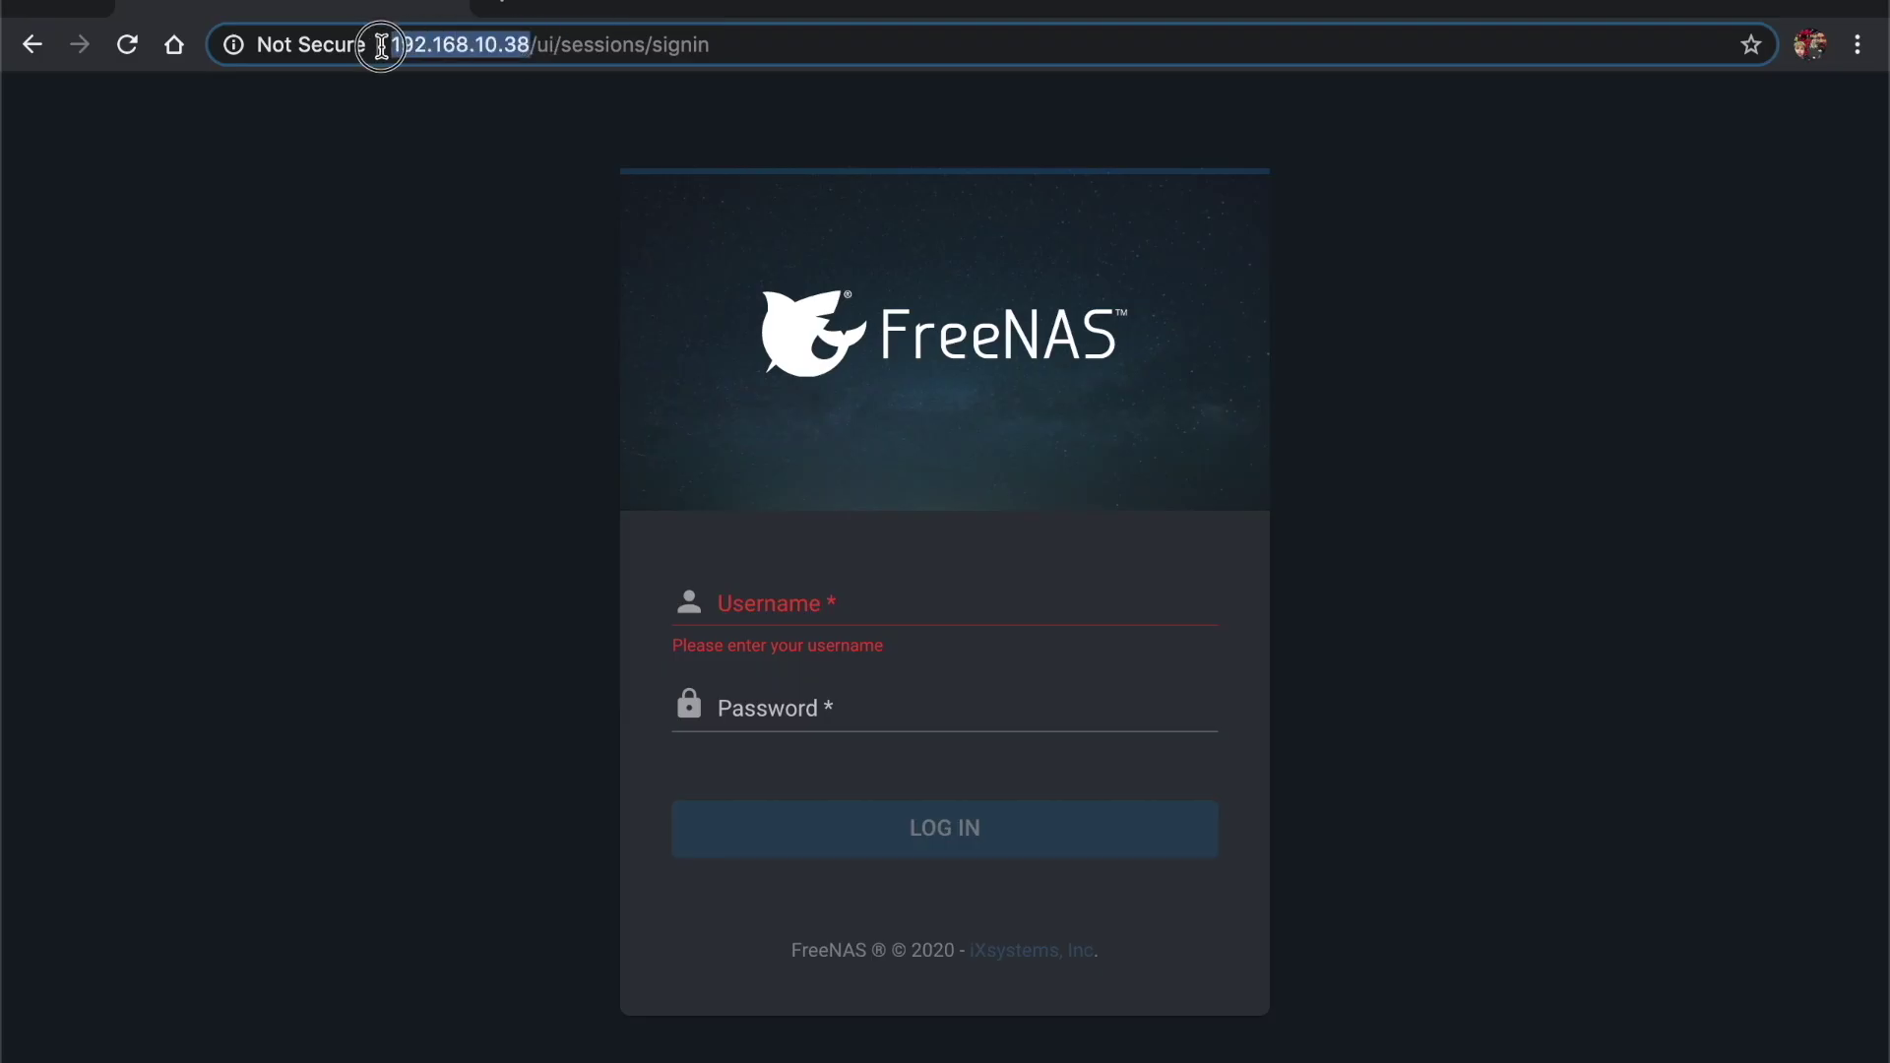
pyautogui.click(456, 44)
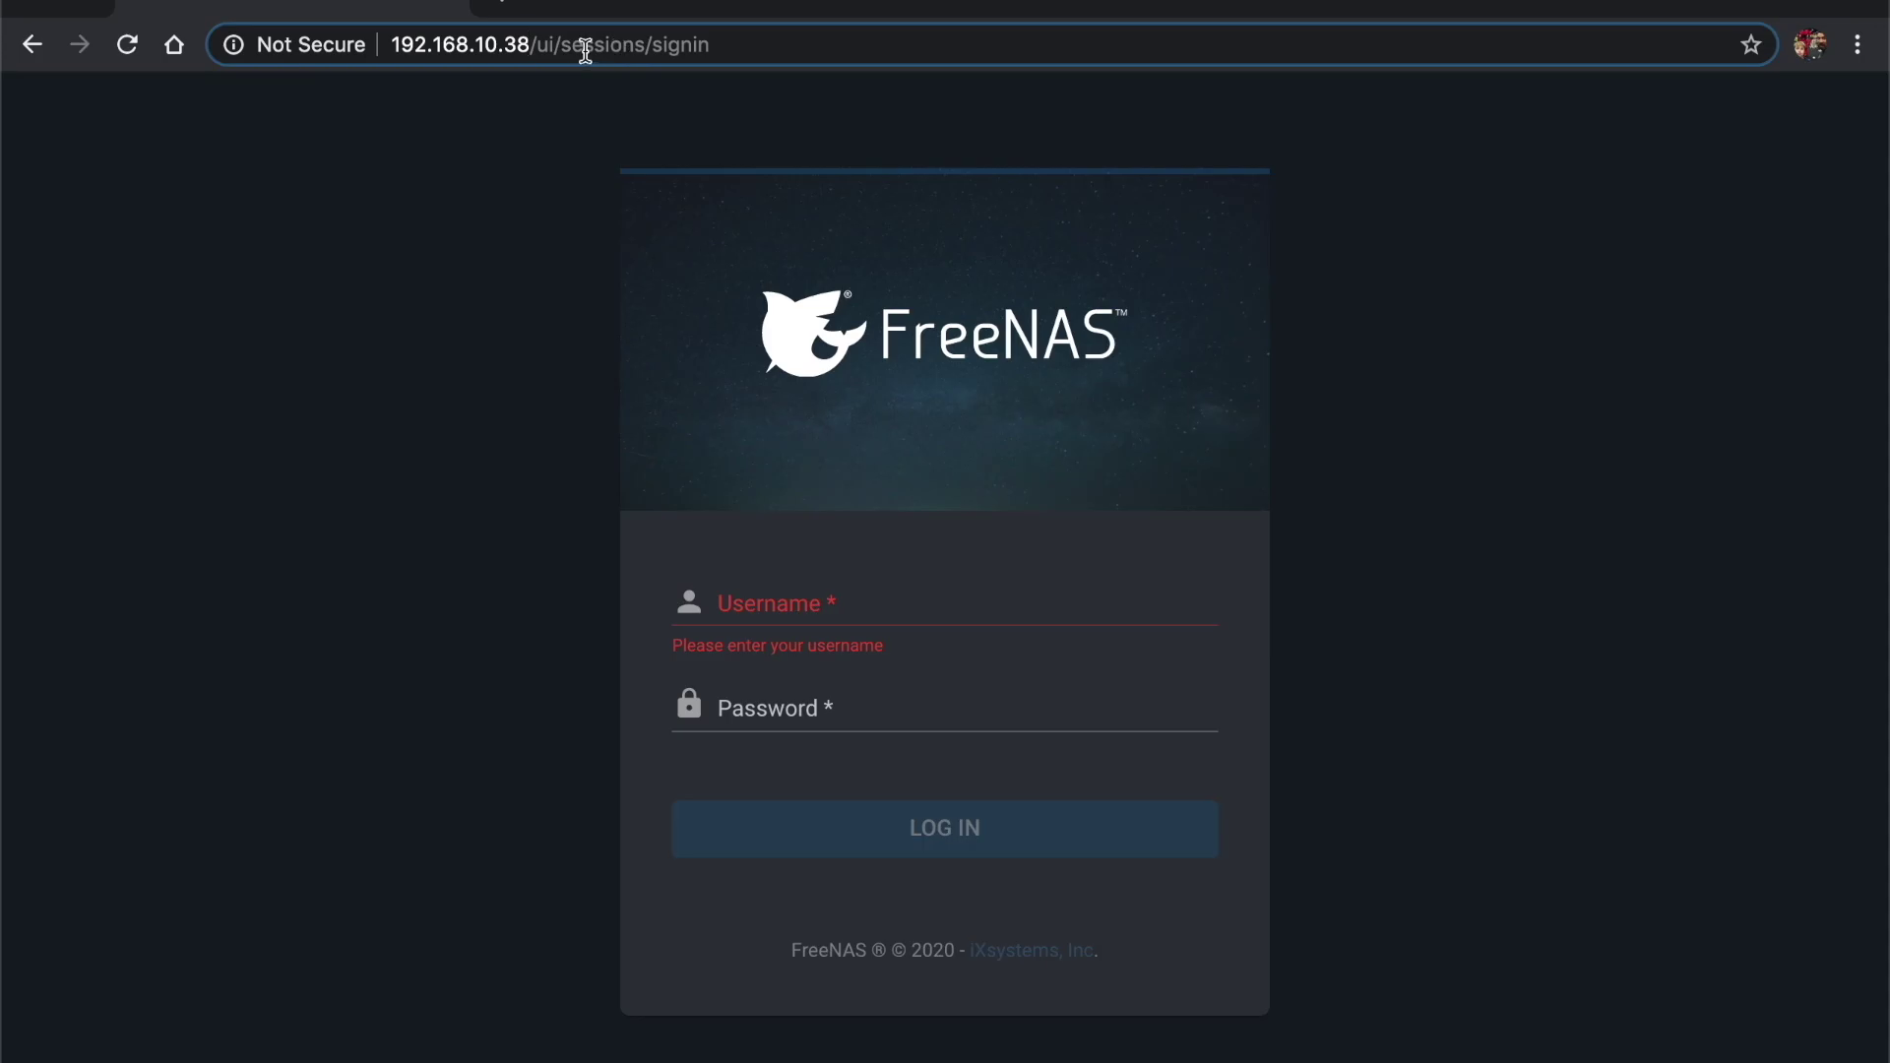
pyautogui.click(529, 44)
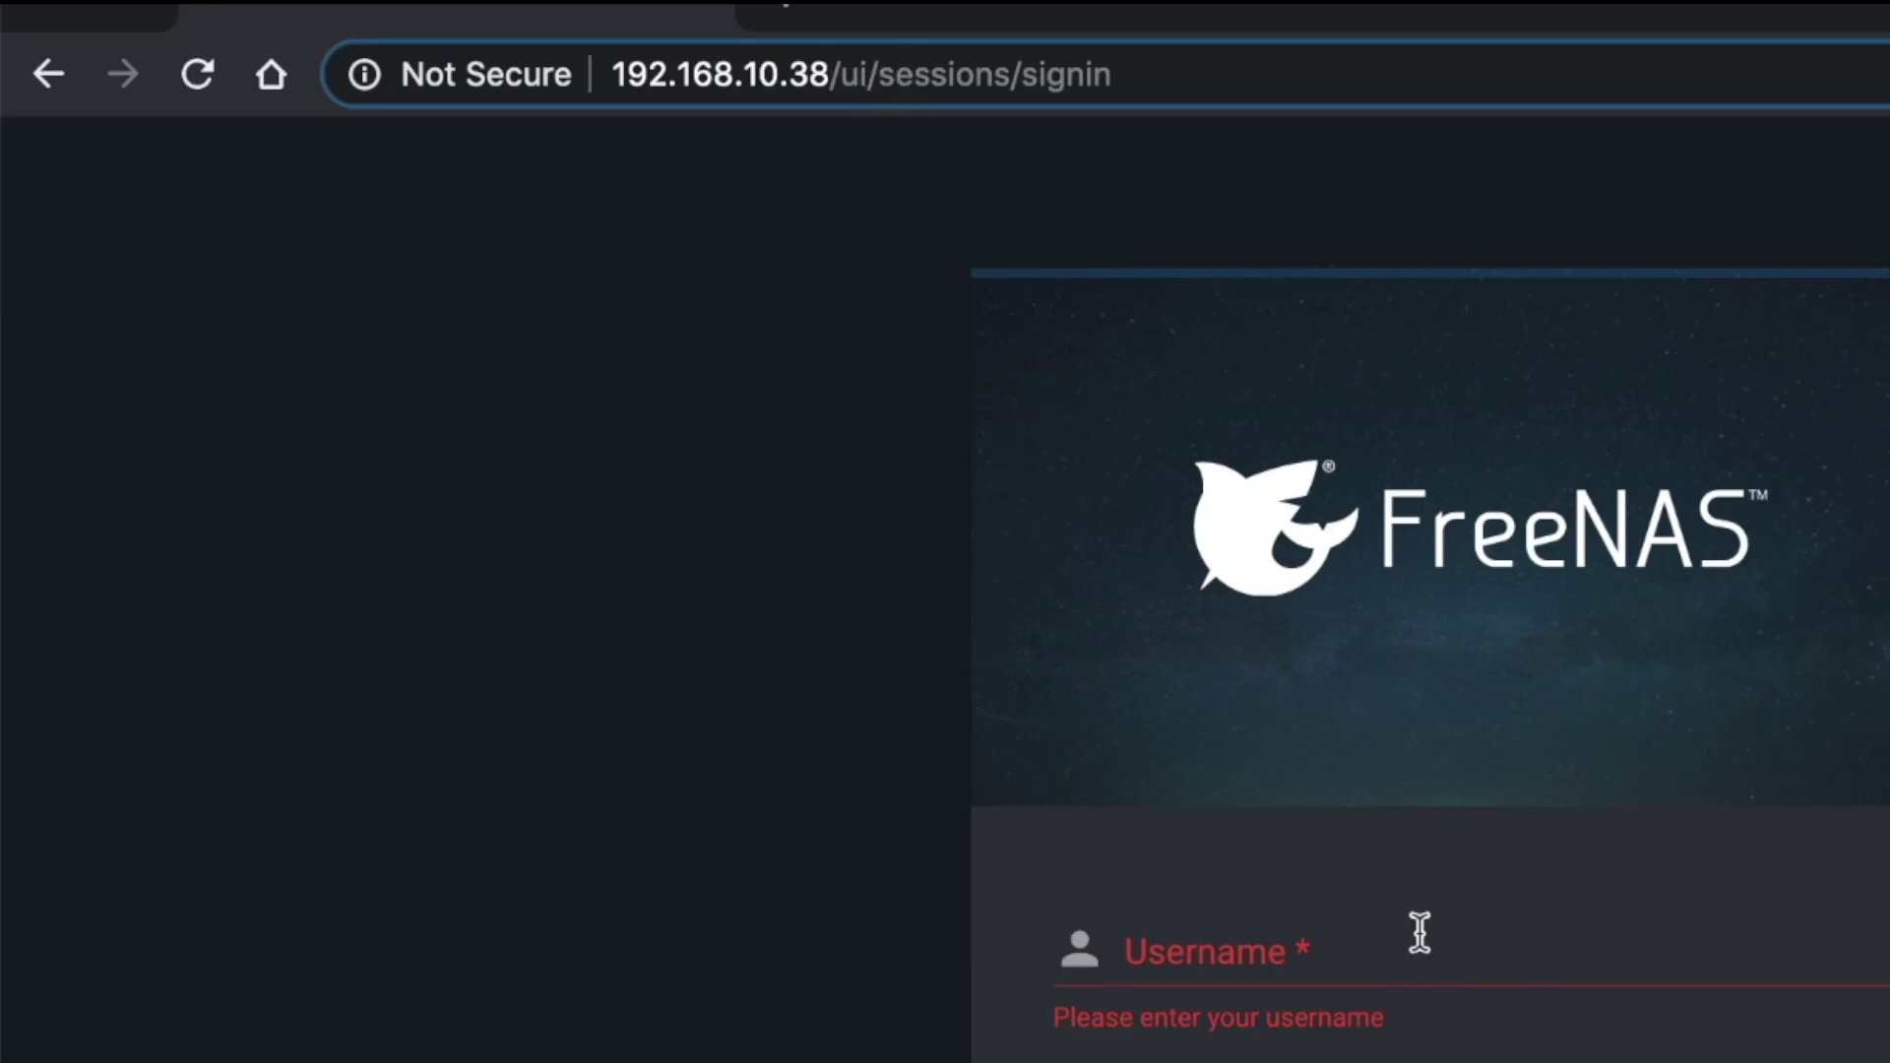
# Log in to FreeNAS as root with the administrator password
pyautogui.click(1419, 932)
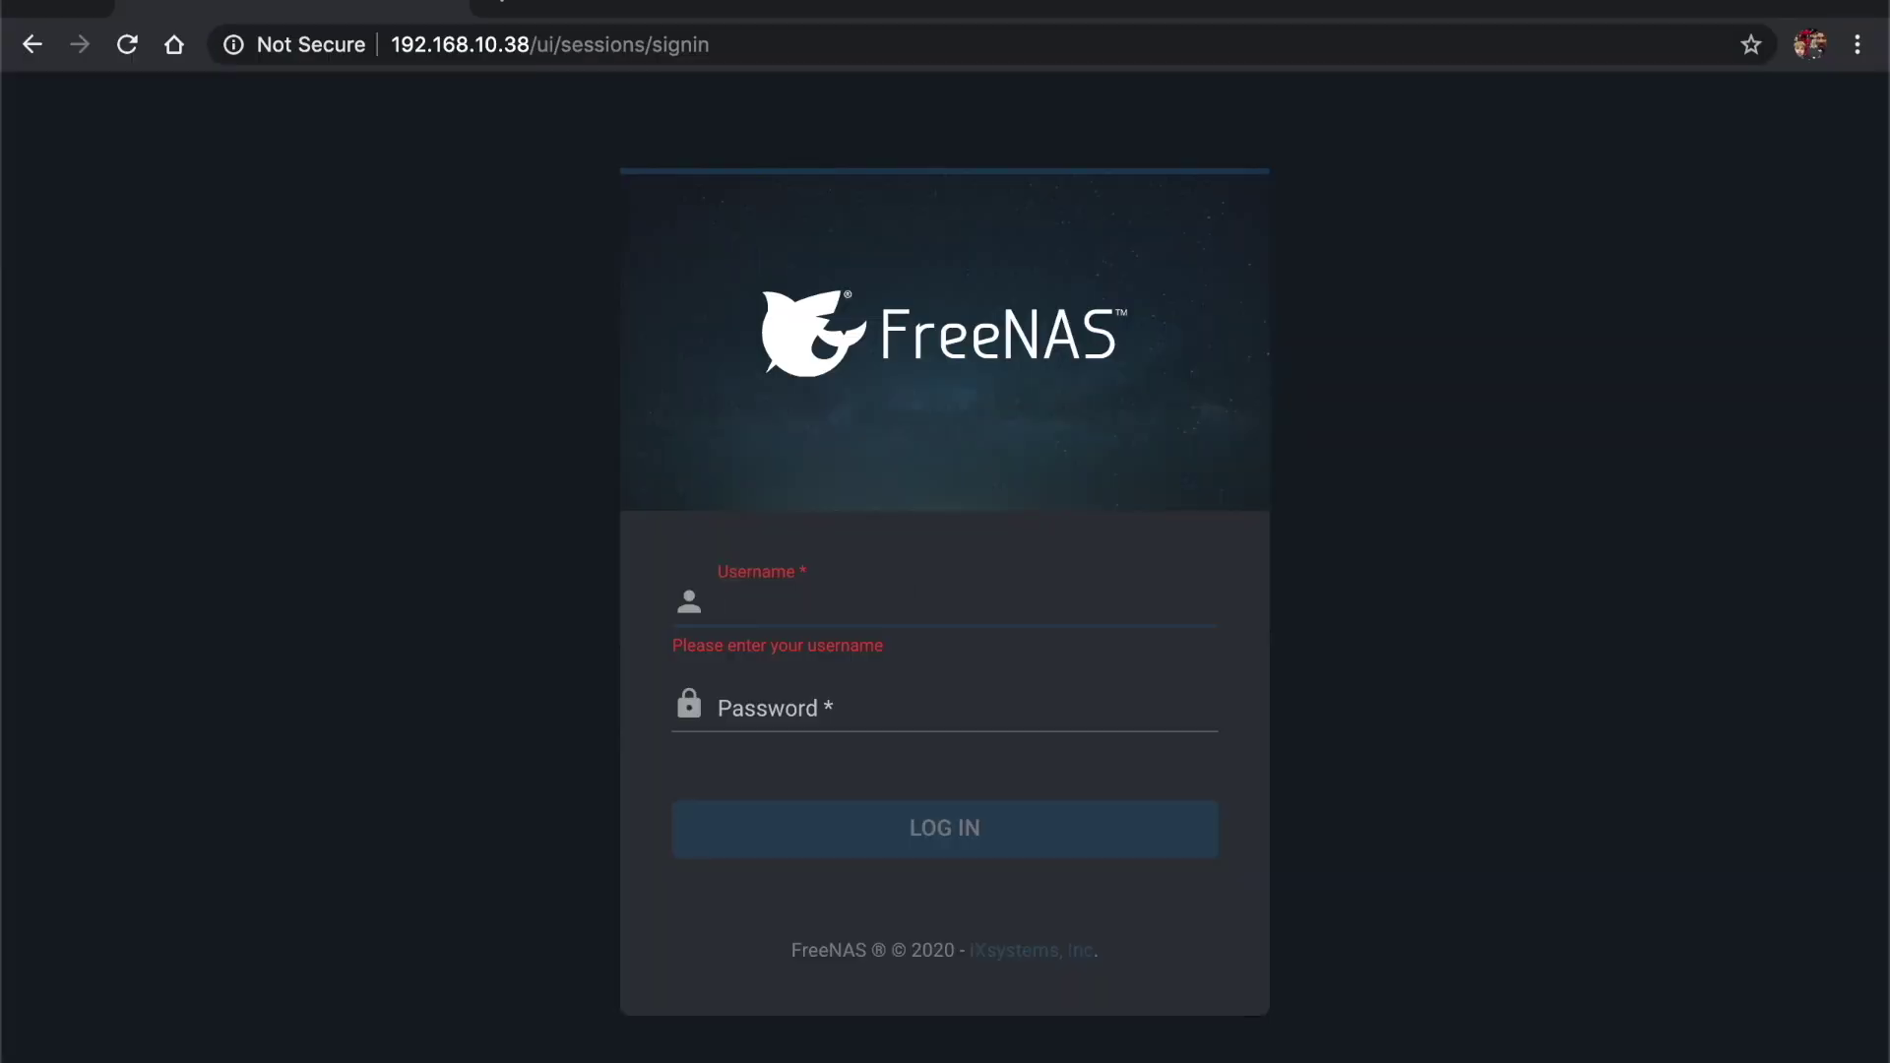
pyautogui.write('root')
pyautogui.press('Tab')
pyautogui.write('••')
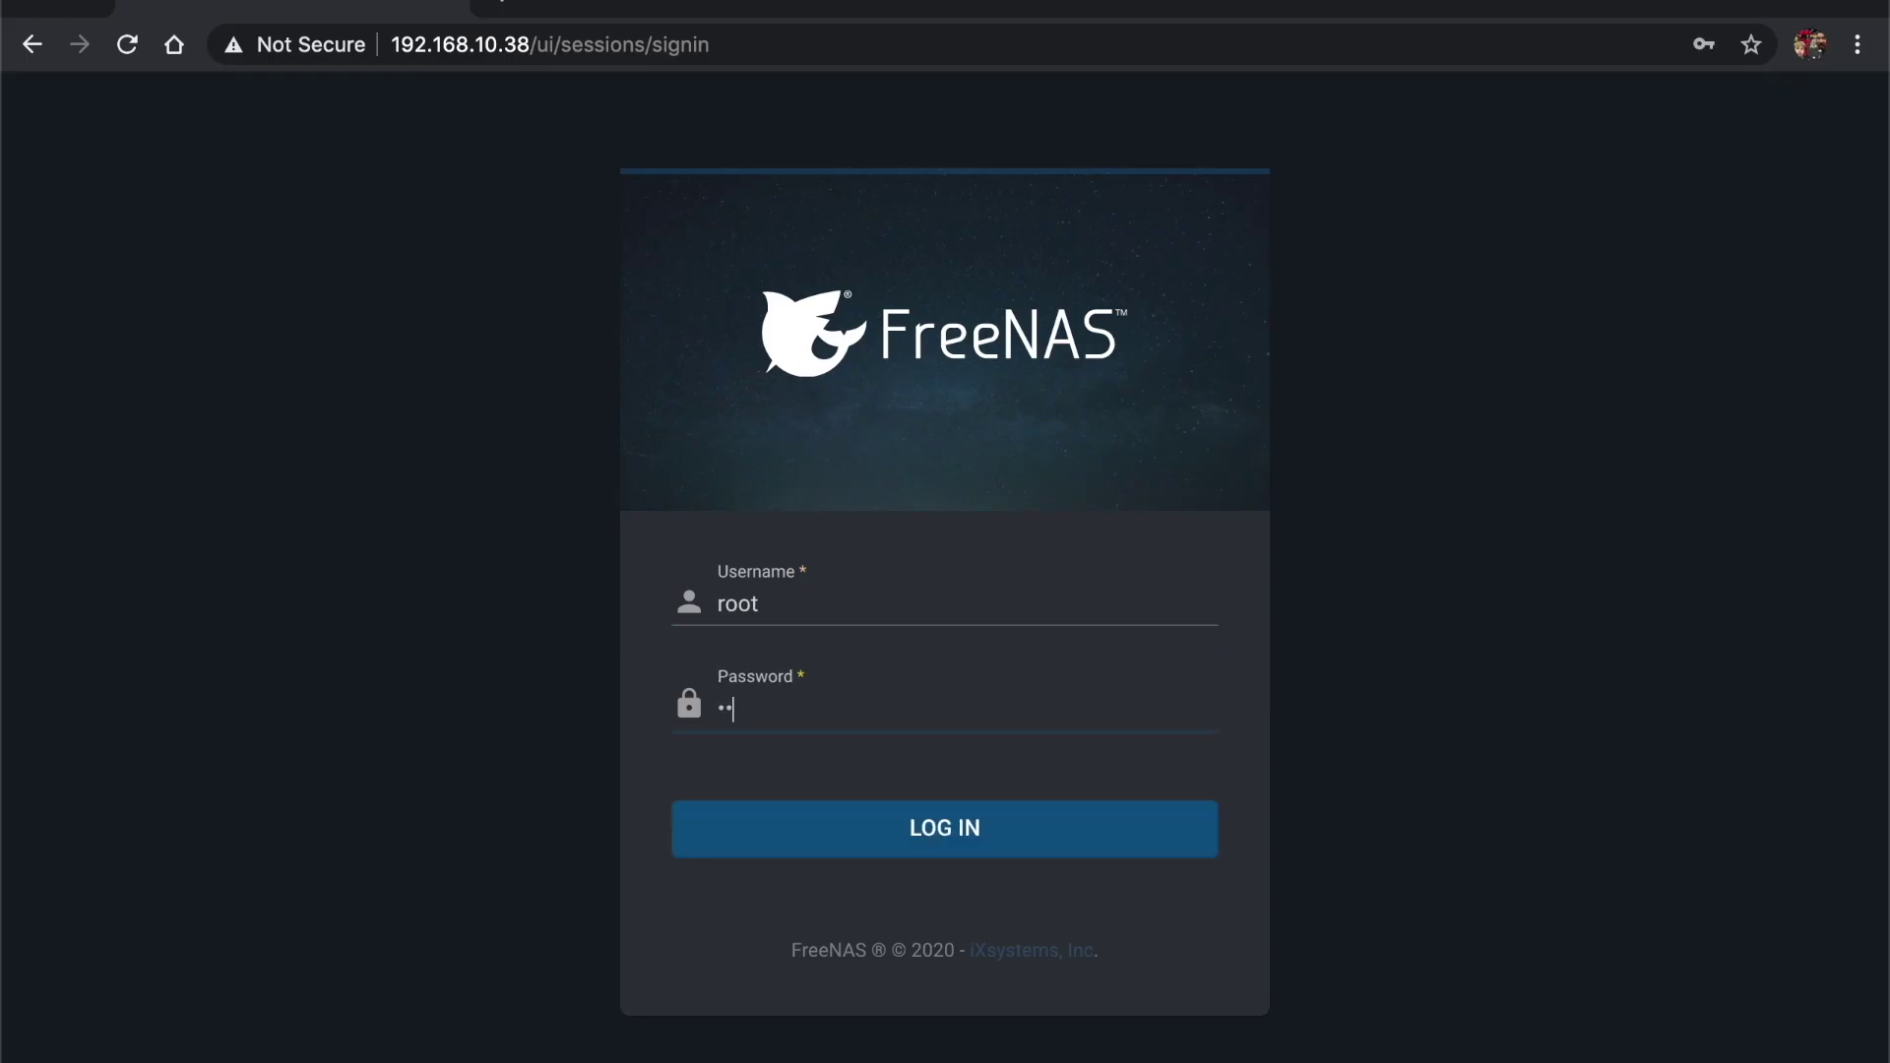
pyautogui.press('Return')
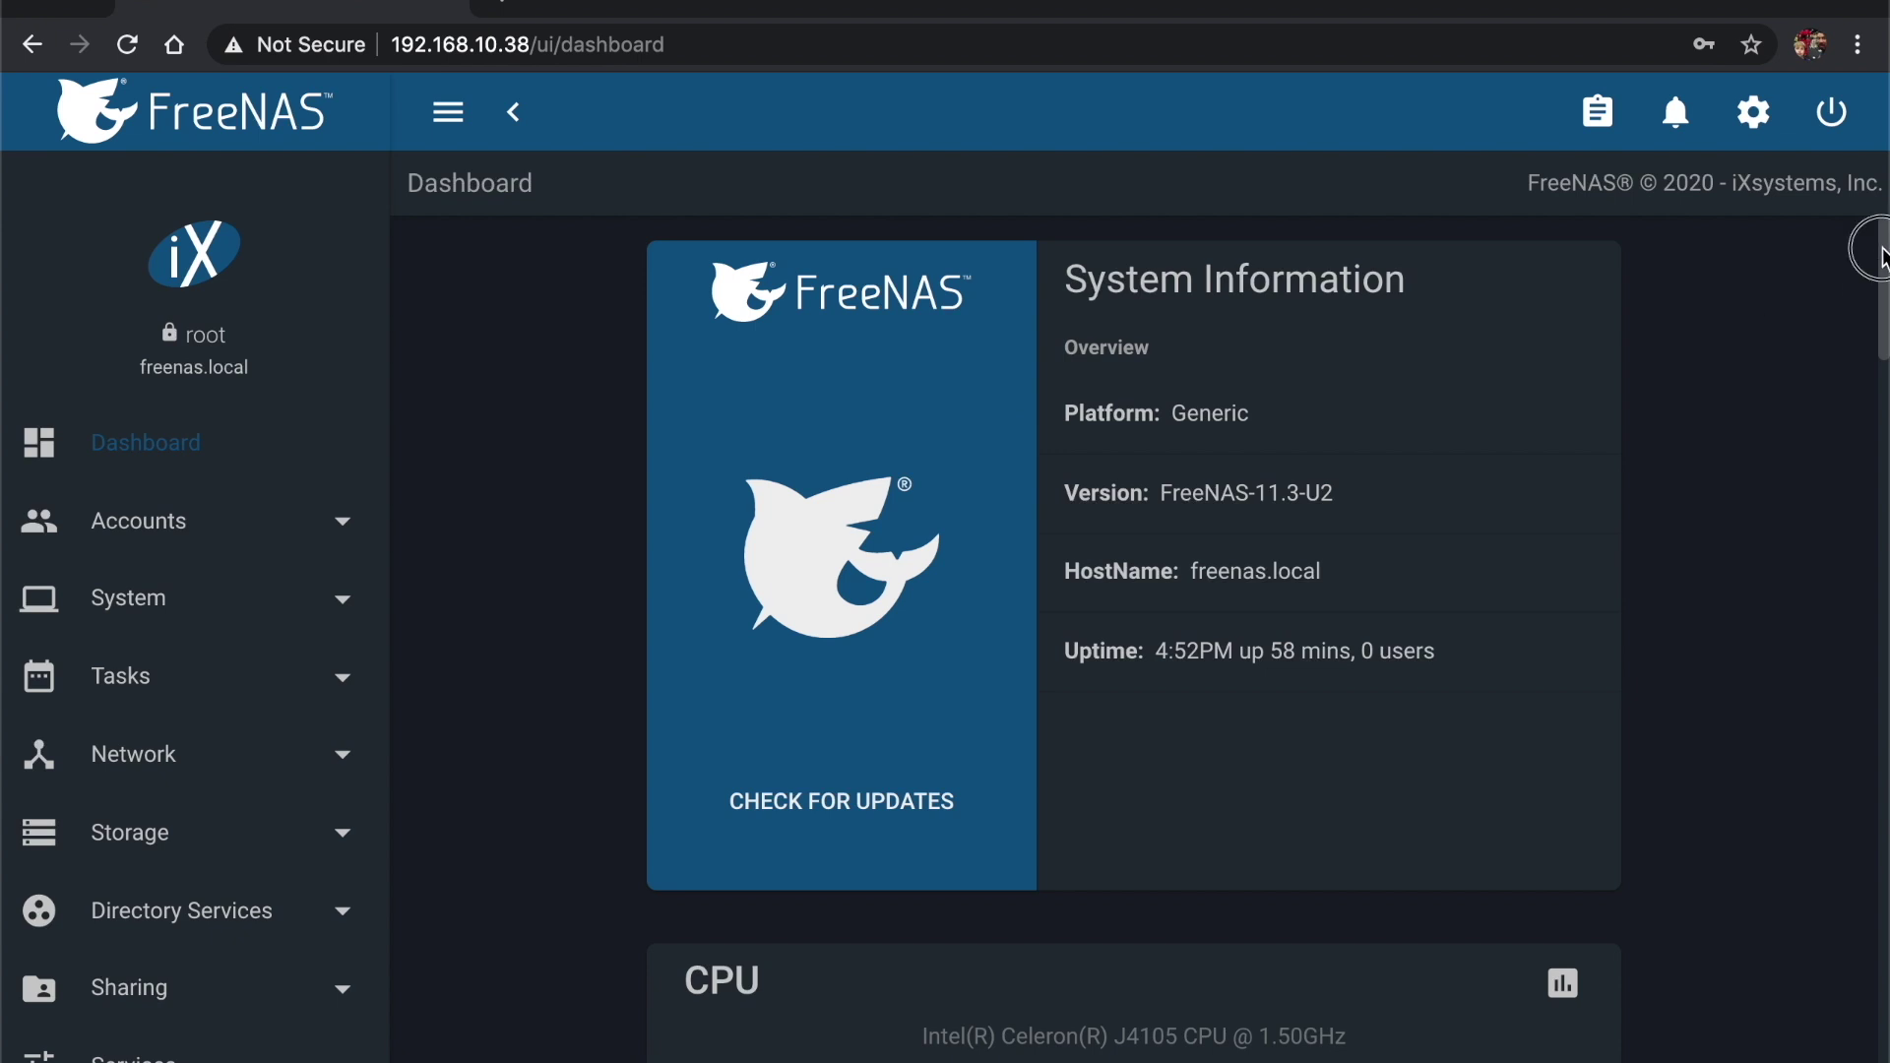
# Scroll the dashboard to the re0 interface card, then expand Network and show the Interfaces list
pyautogui.moveTo(1880, 258)
pyautogui.mouseDown()
pyautogui.moveTo(1878, 286)
pyautogui.moveTo(1878, 264)
pyautogui.mouseUp()
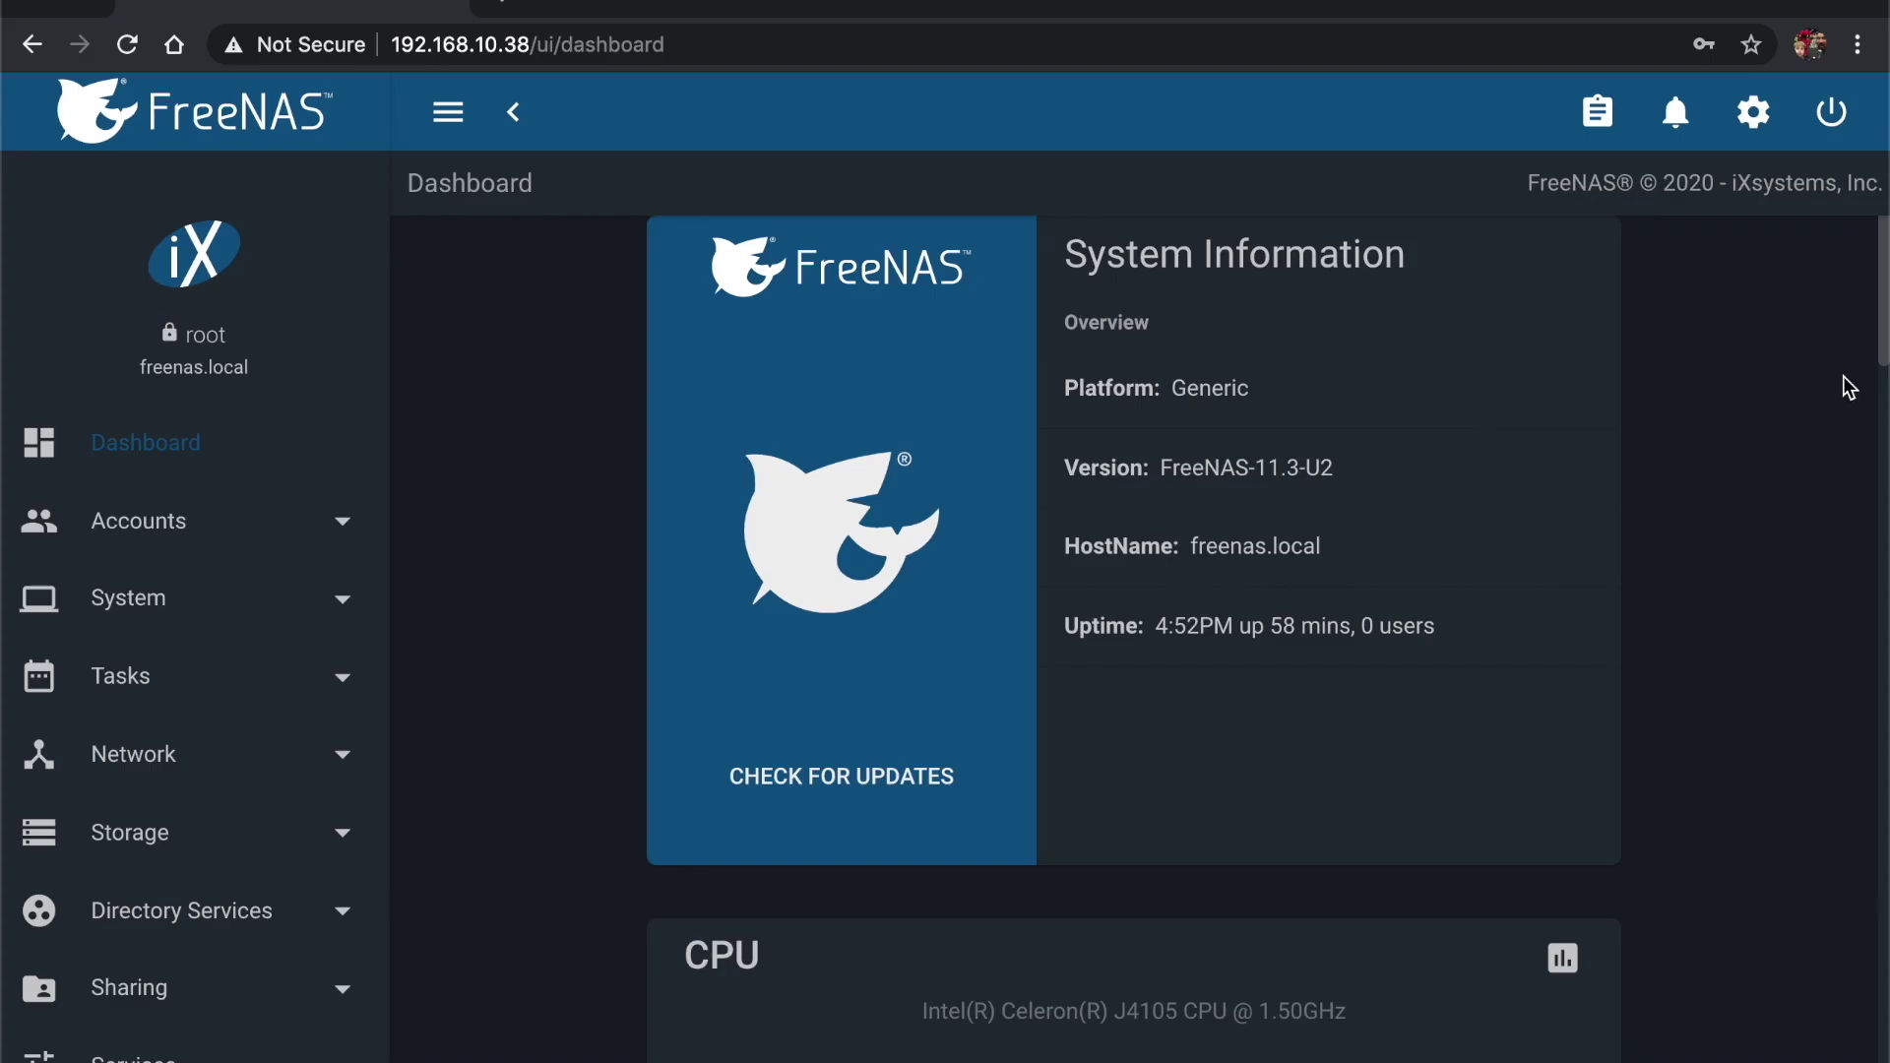
pyautogui.scroll(-6, 1762, 397)
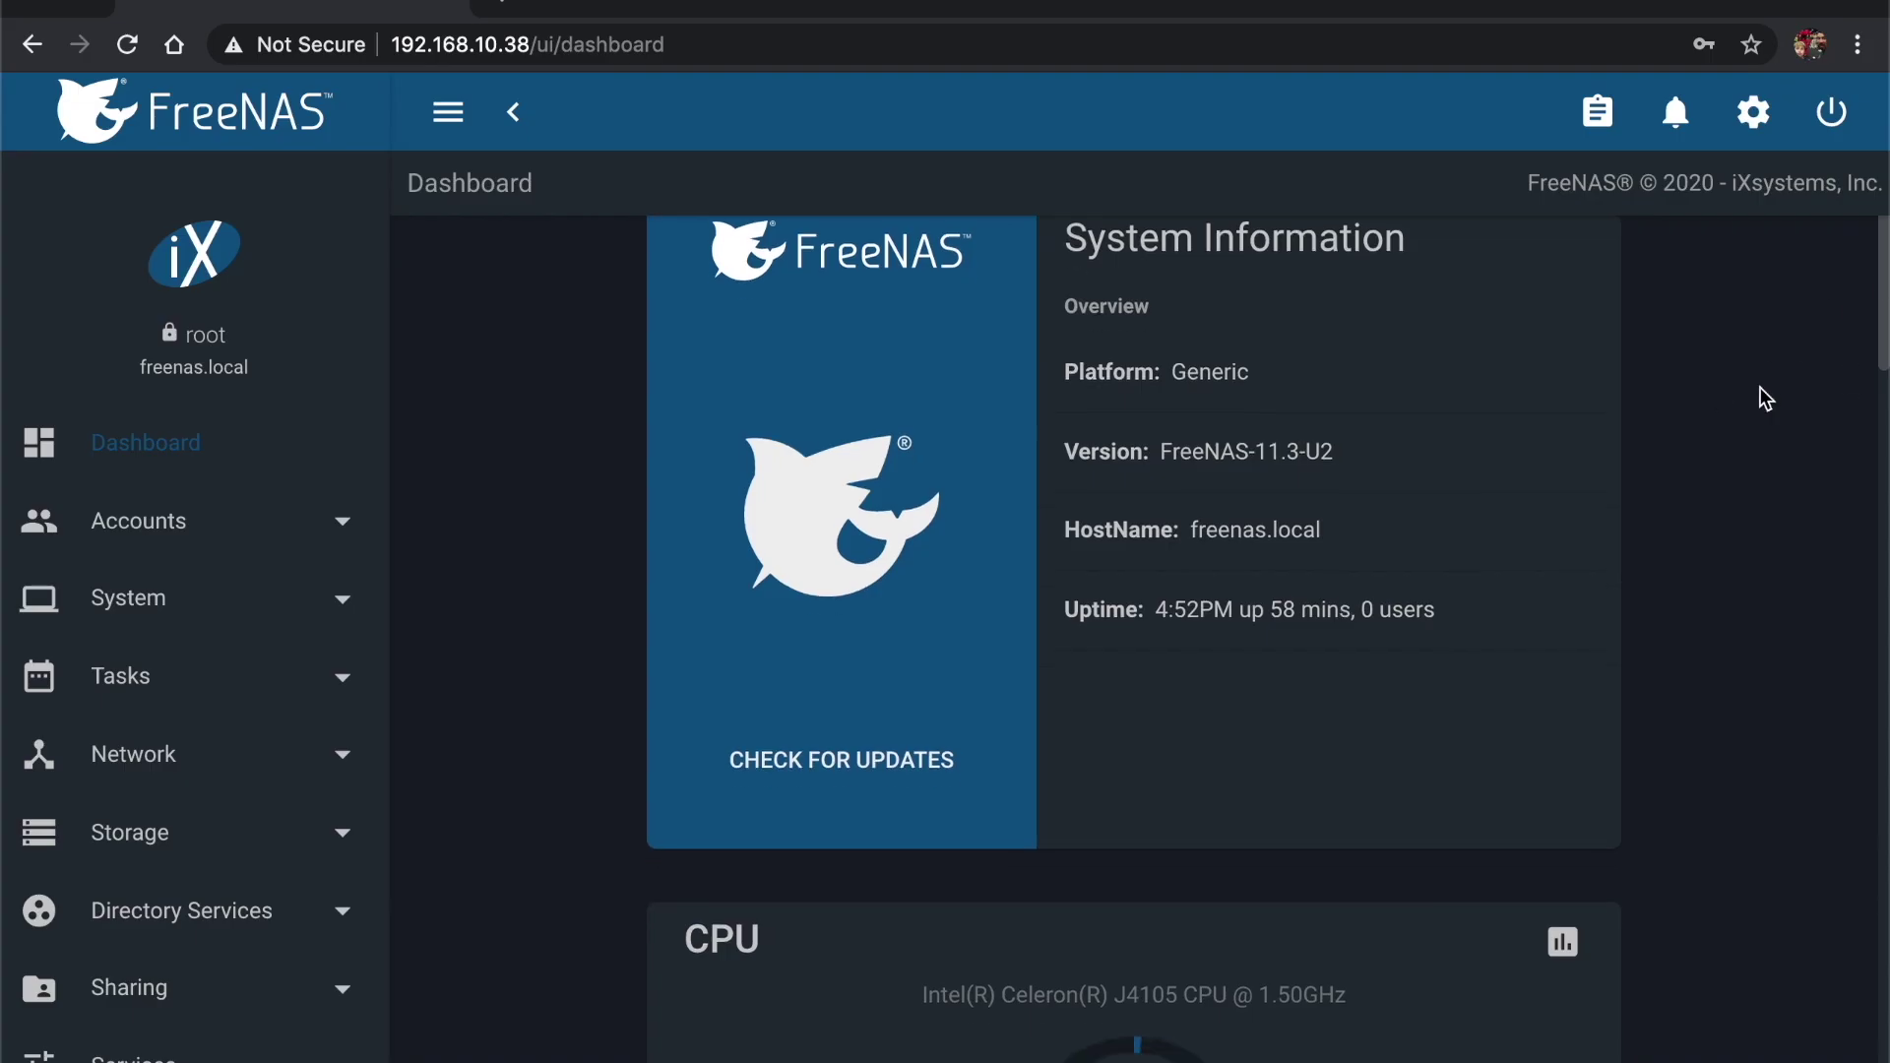
pyautogui.scroll(-14, 1760, 390)
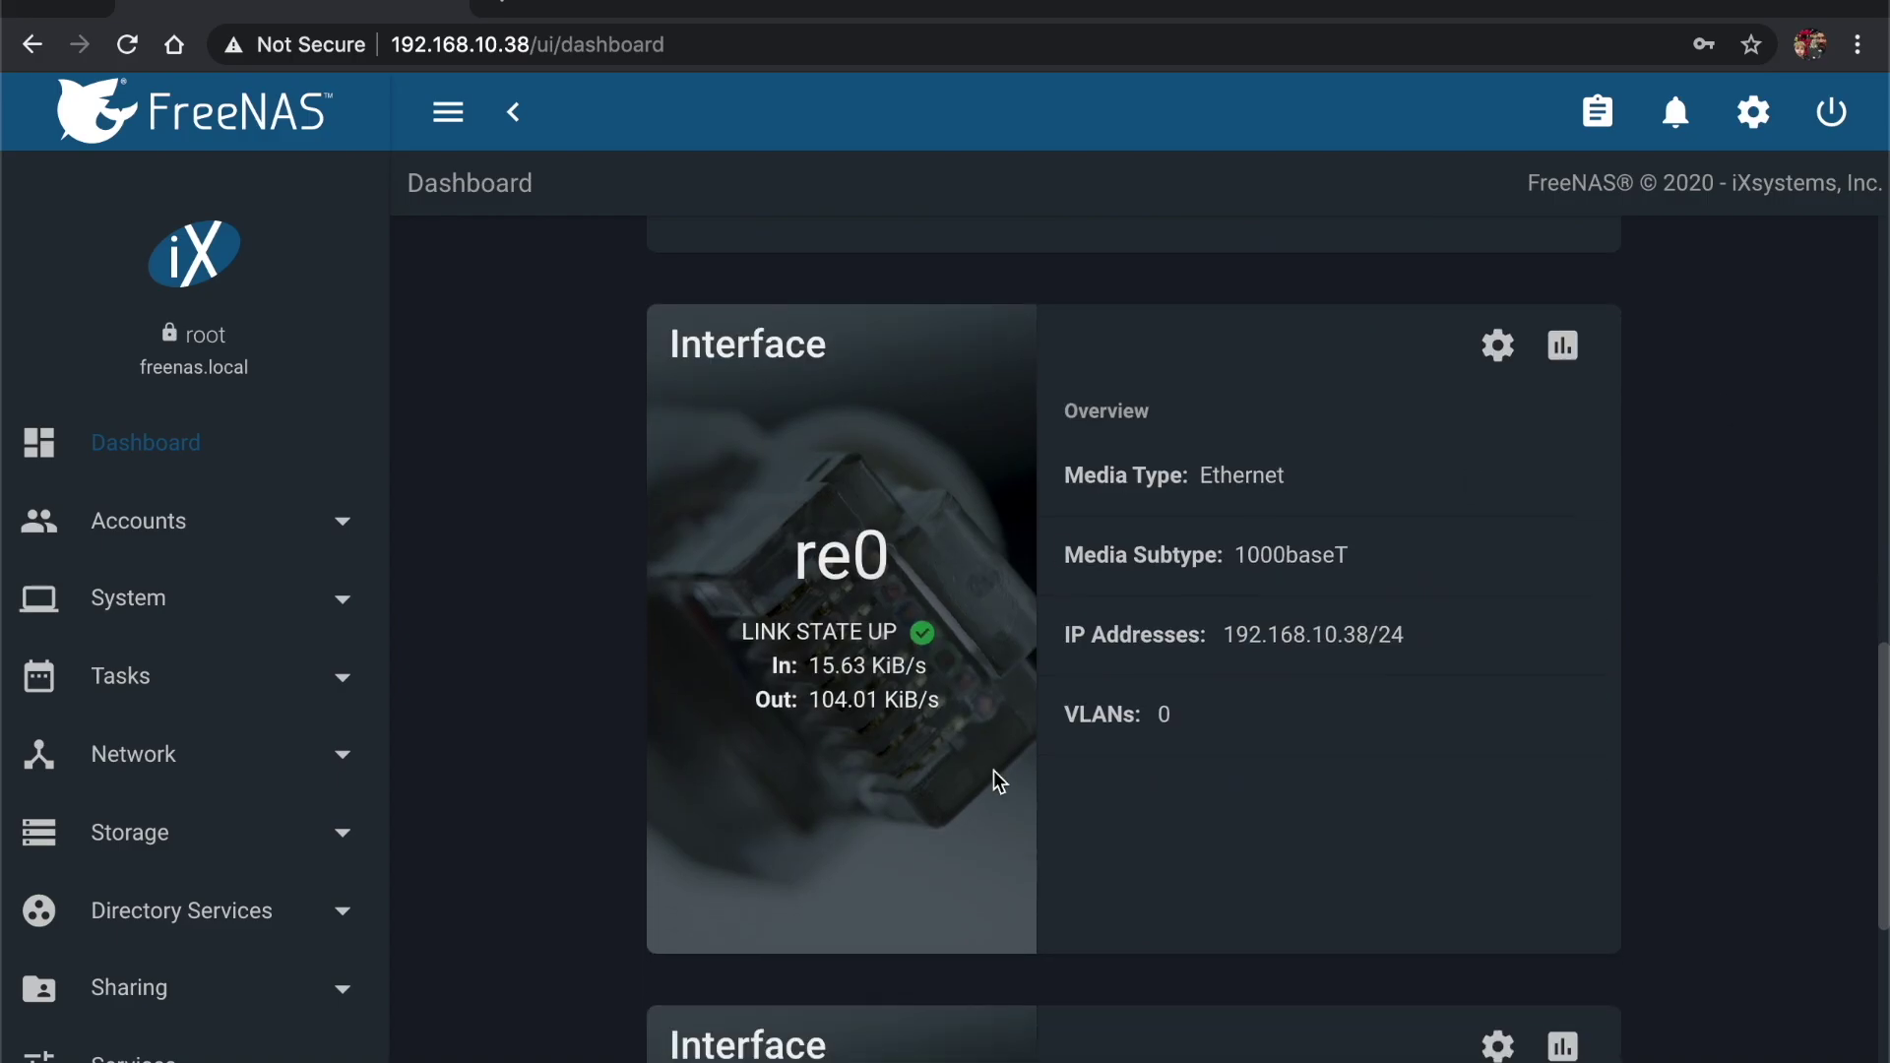
pyautogui.scroll(-4, 994, 773)
pyautogui.scroll(5, 994, 773)
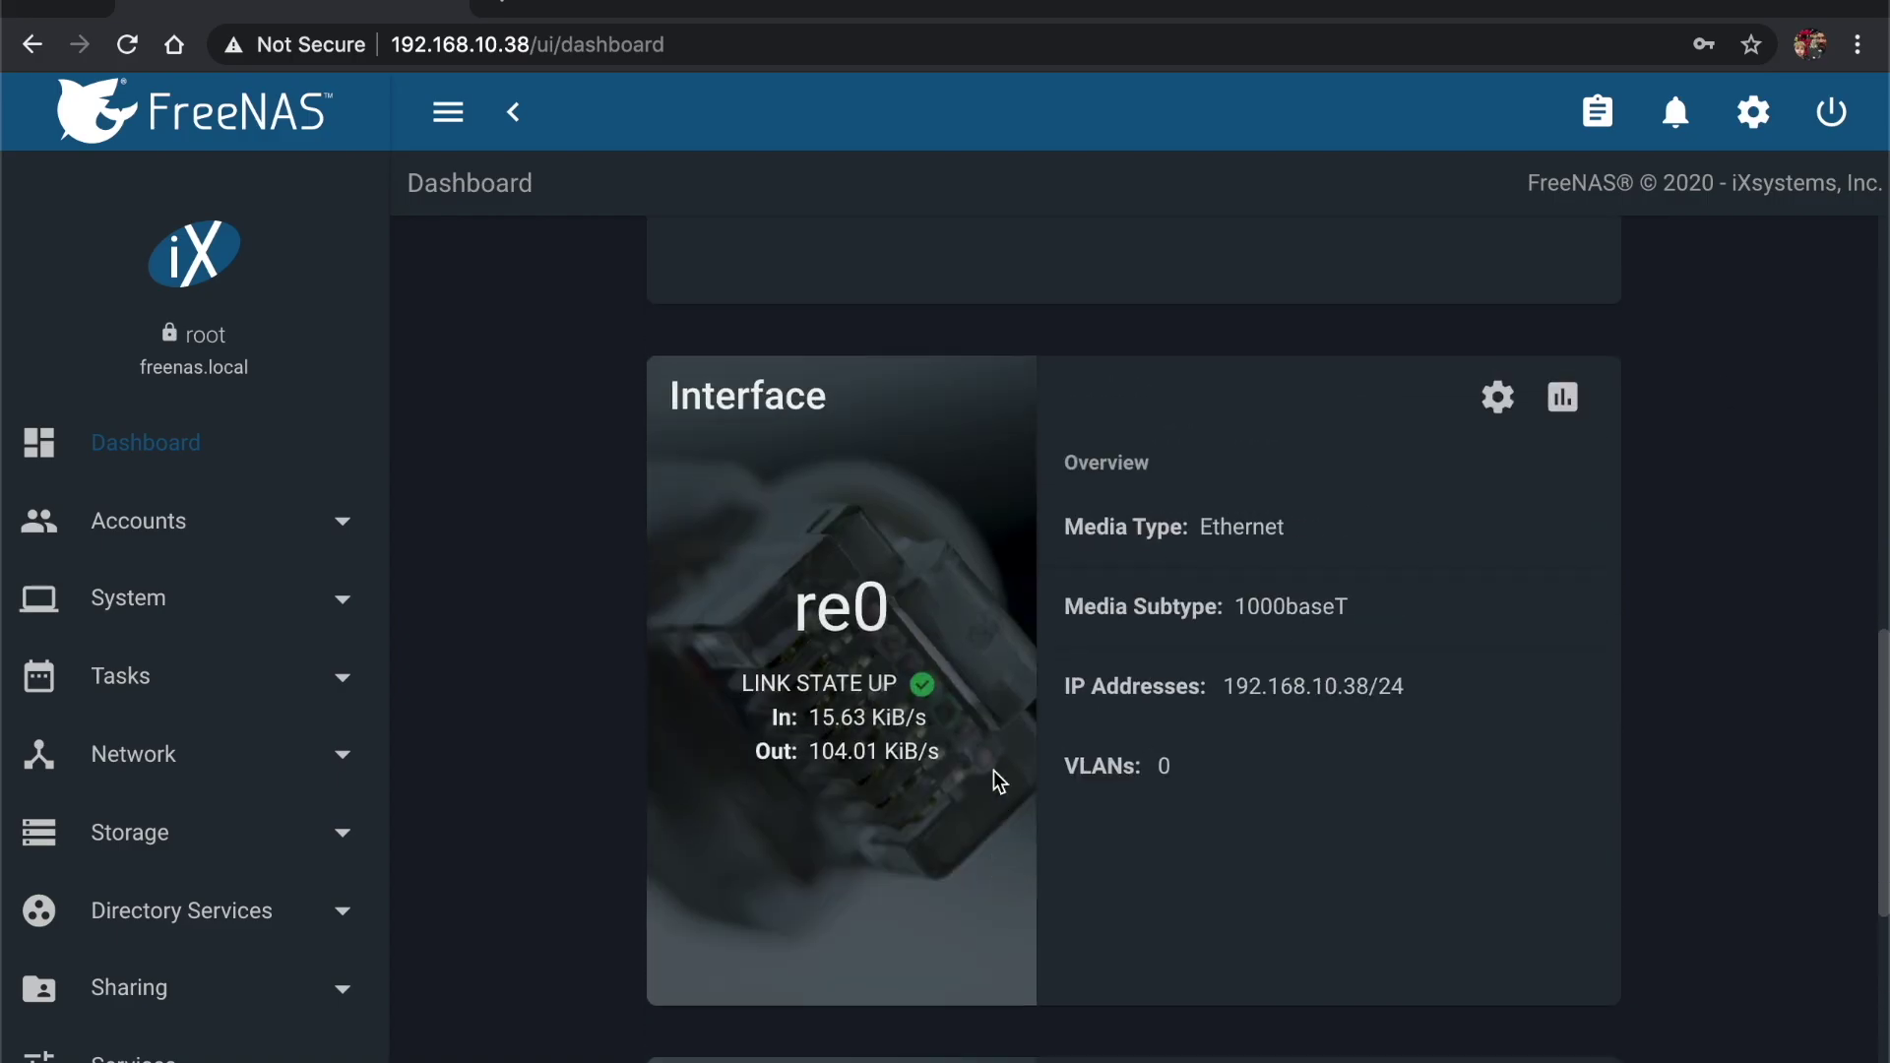
pyautogui.scroll(-2, 996, 784)
pyautogui.scroll(2, 996, 783)
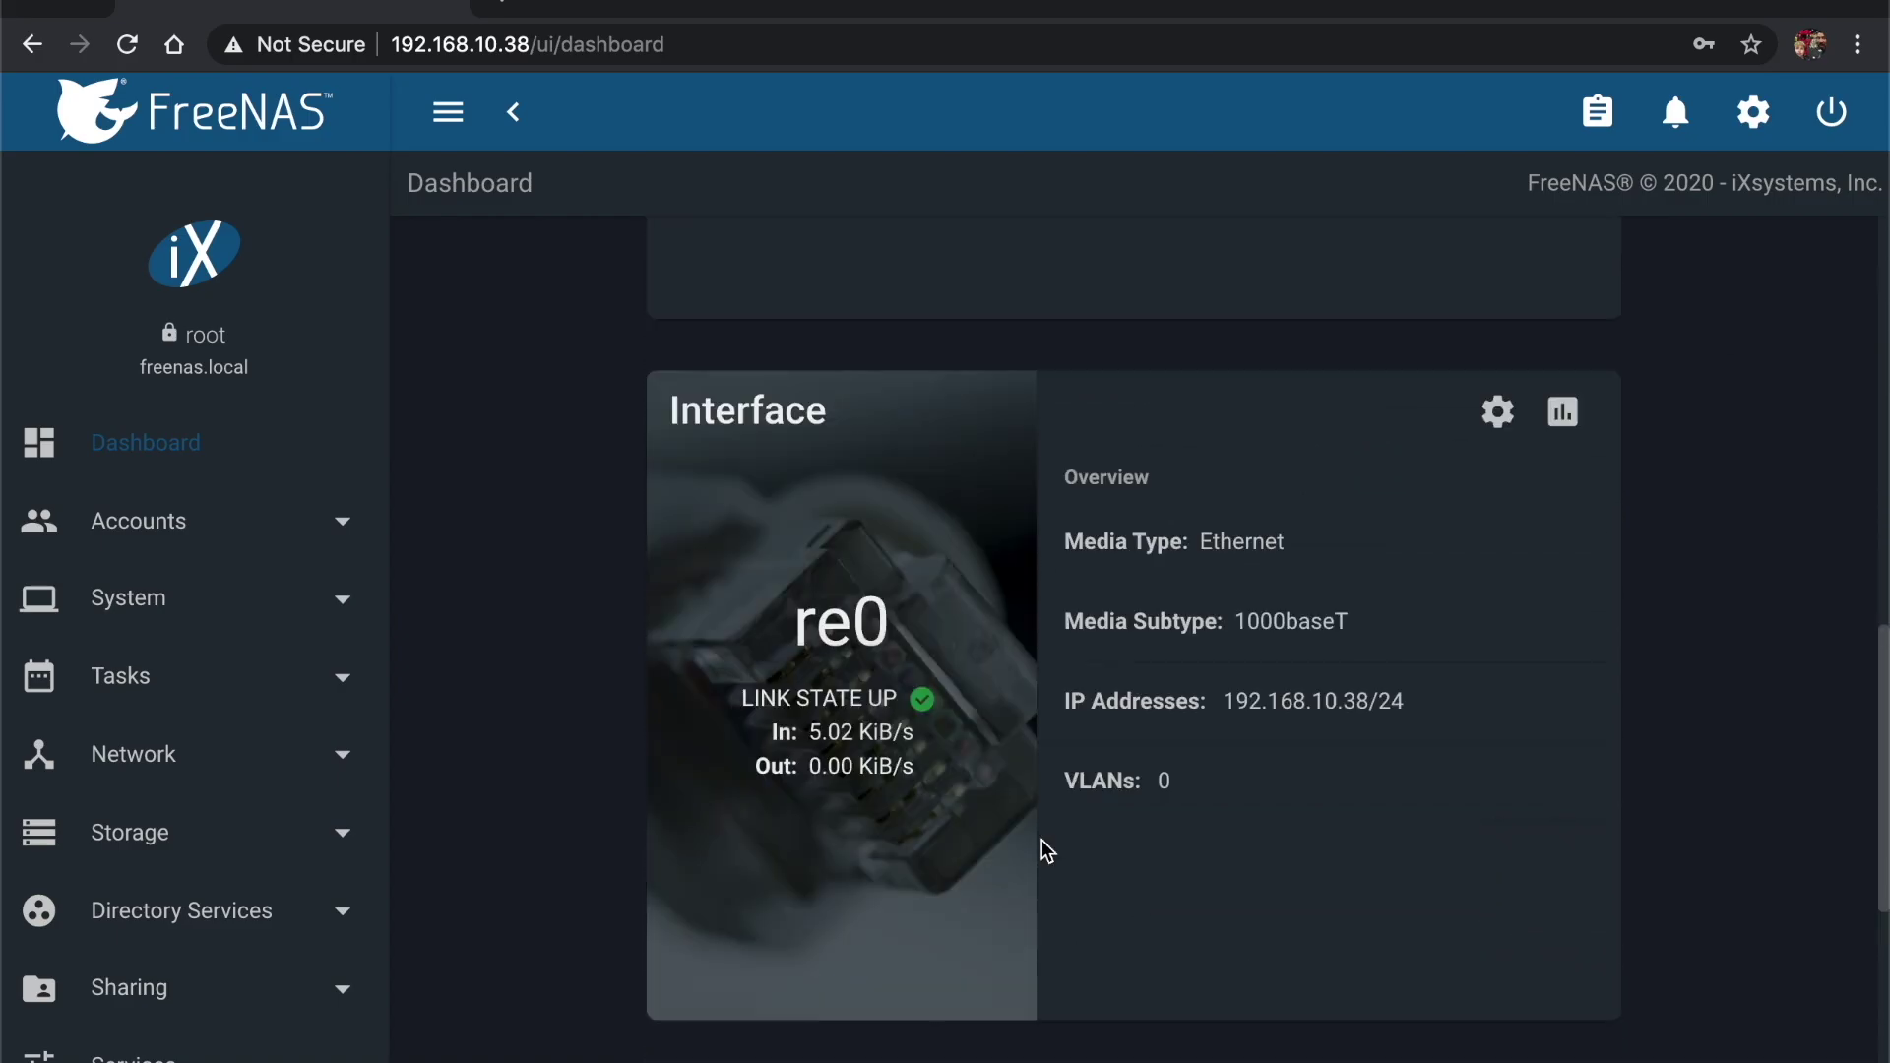
pyautogui.click(334, 775)
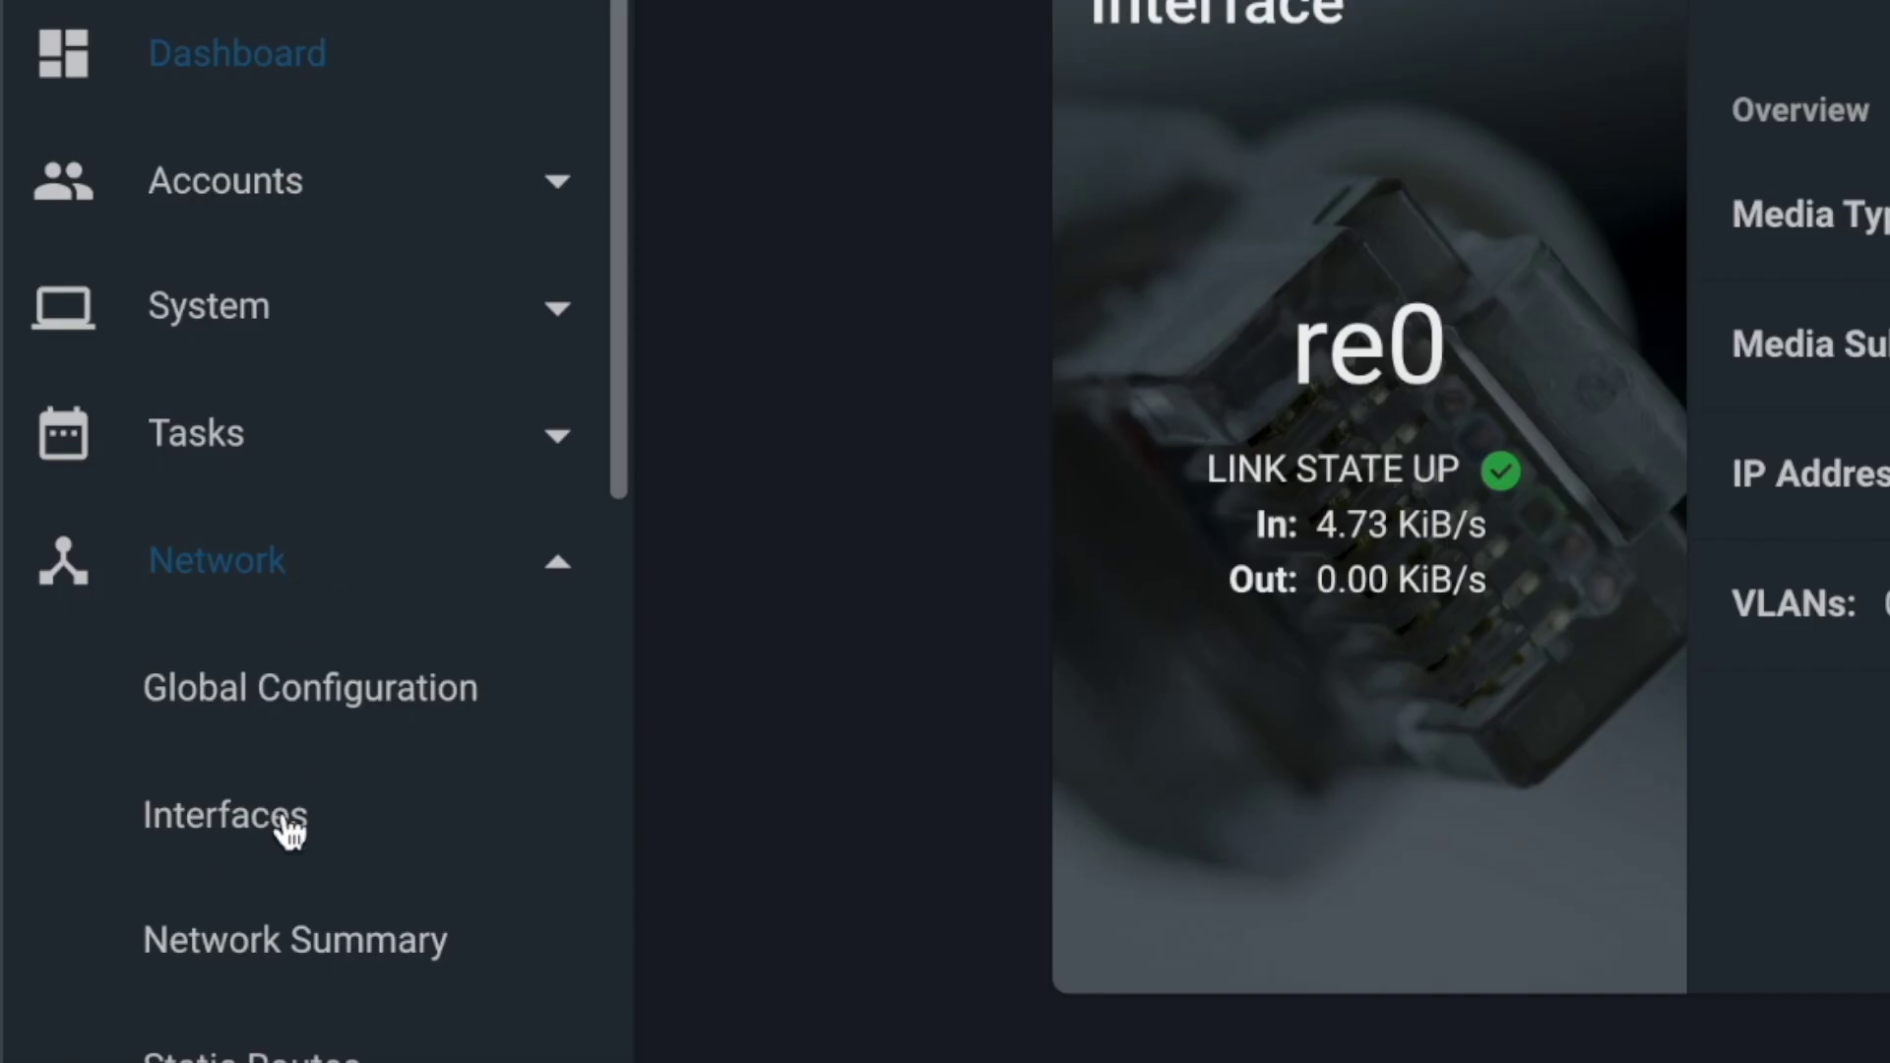
pyautogui.click(286, 821)
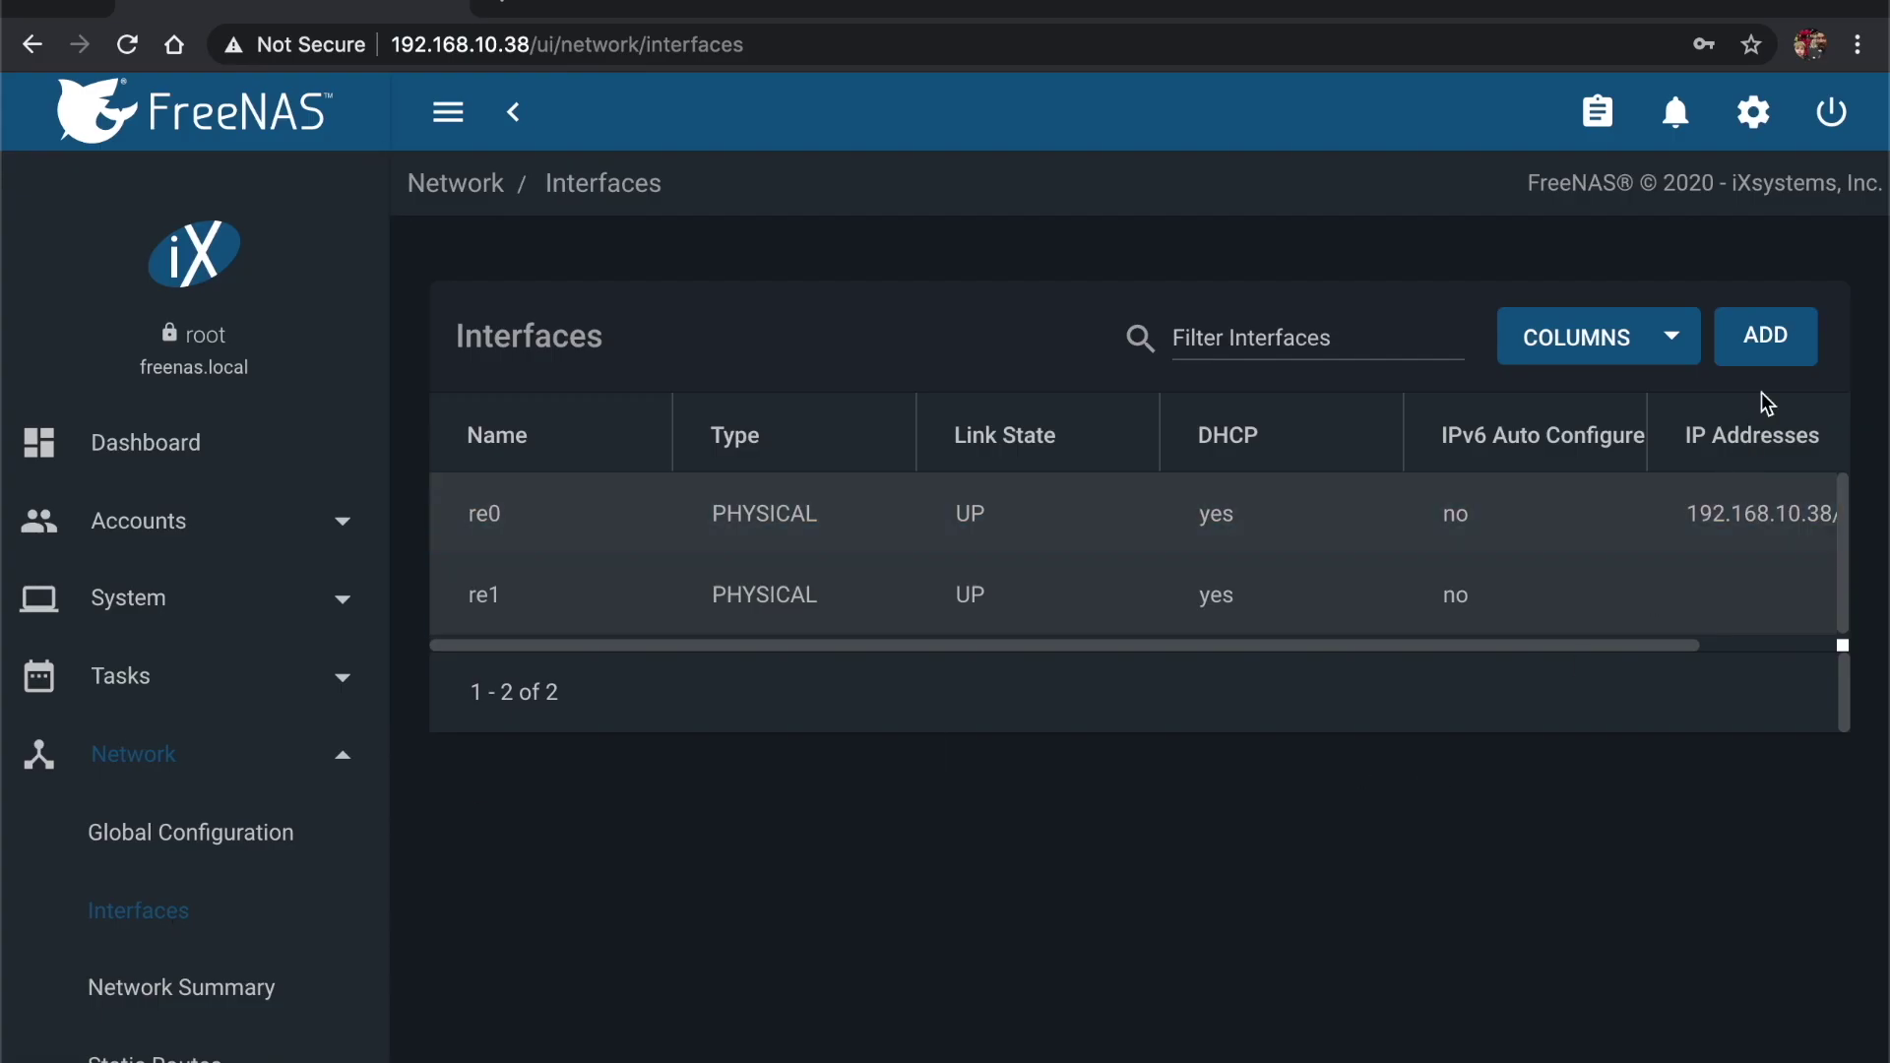
# Add a new Link Aggregation interface named lagg1
pyautogui.click(1768, 356)
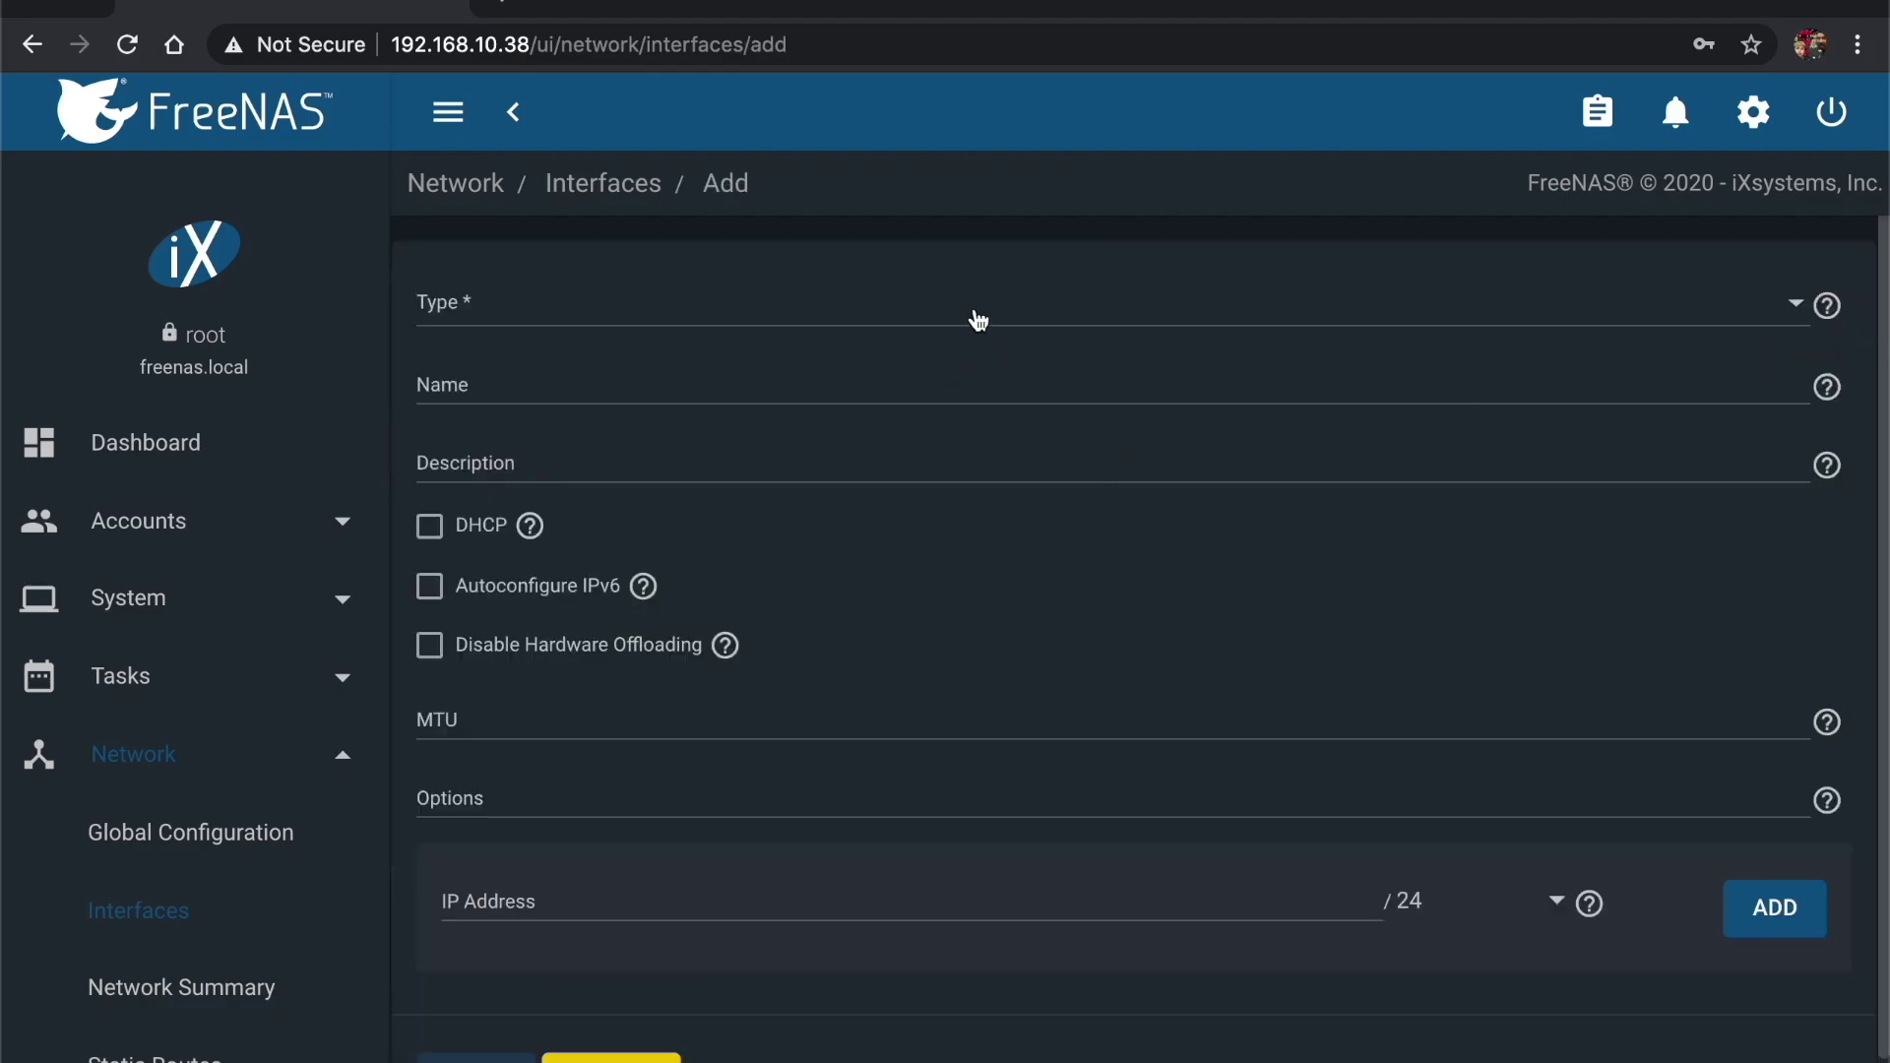
pyautogui.click(978, 320)
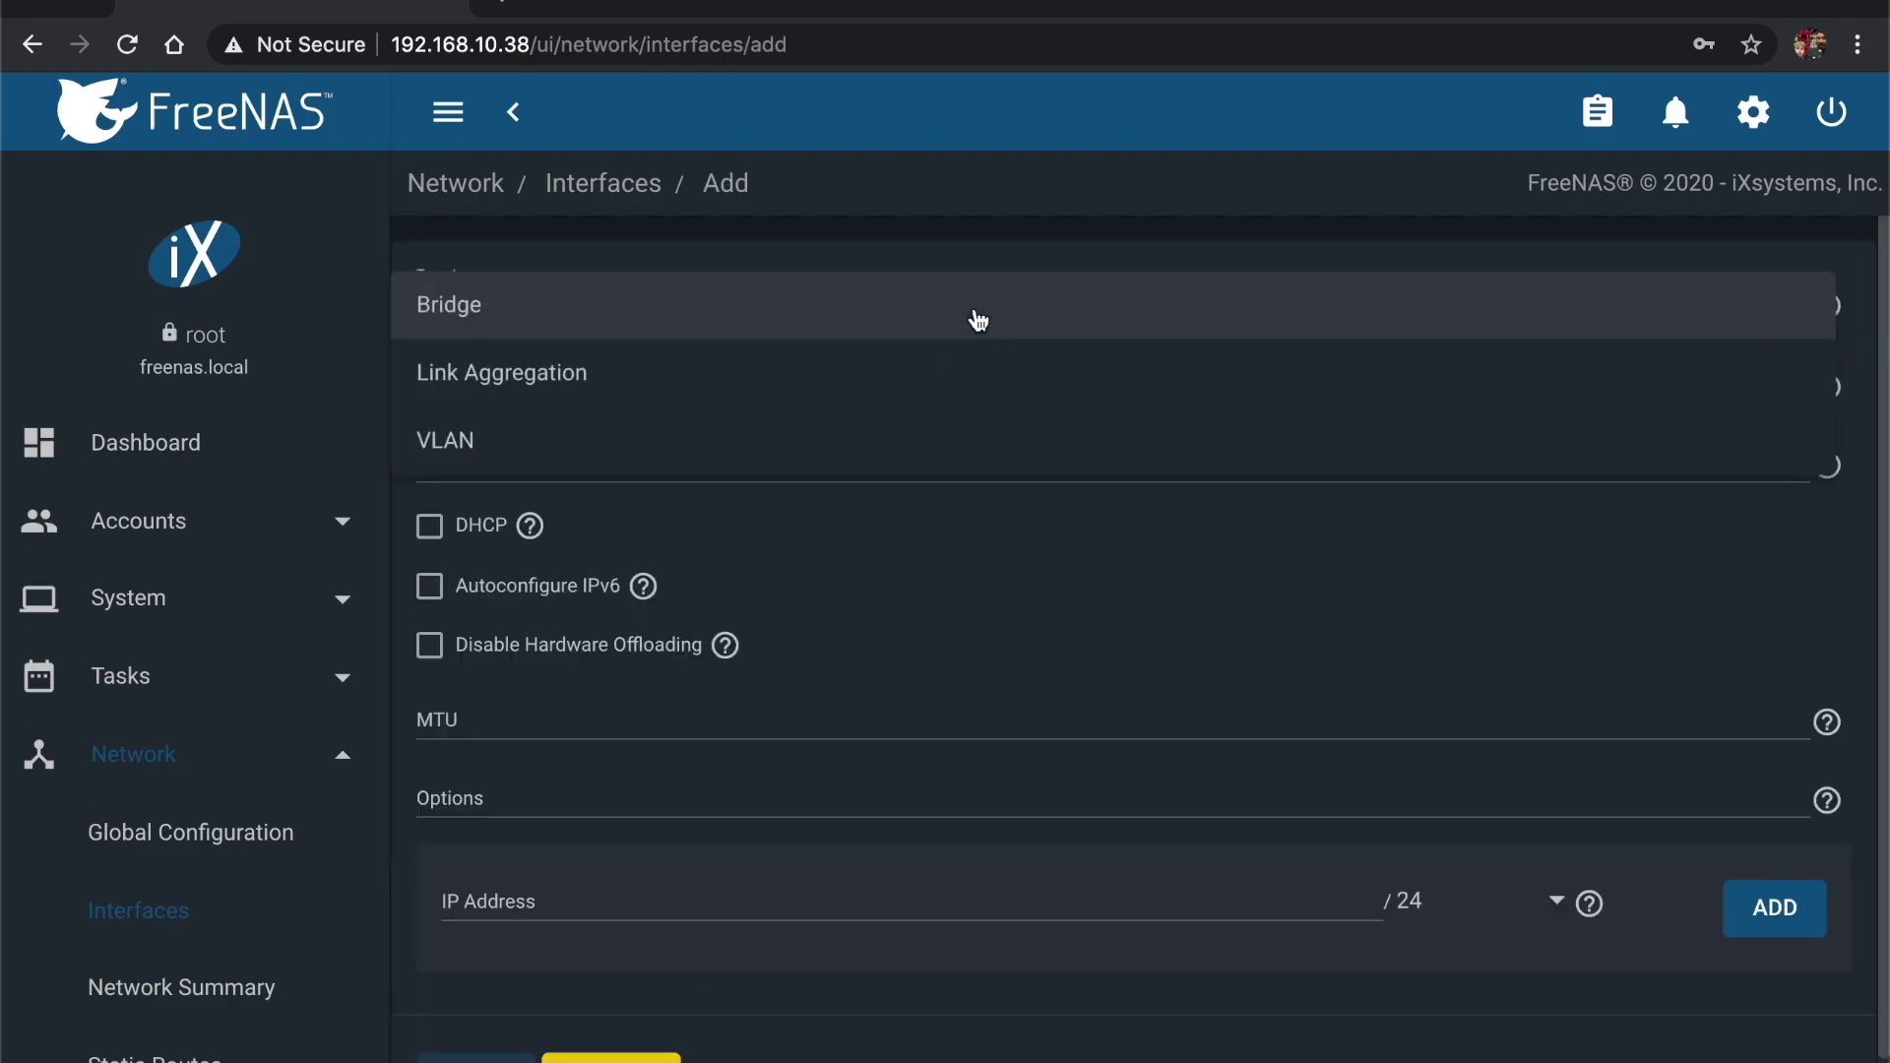
pyautogui.click(782, 374)
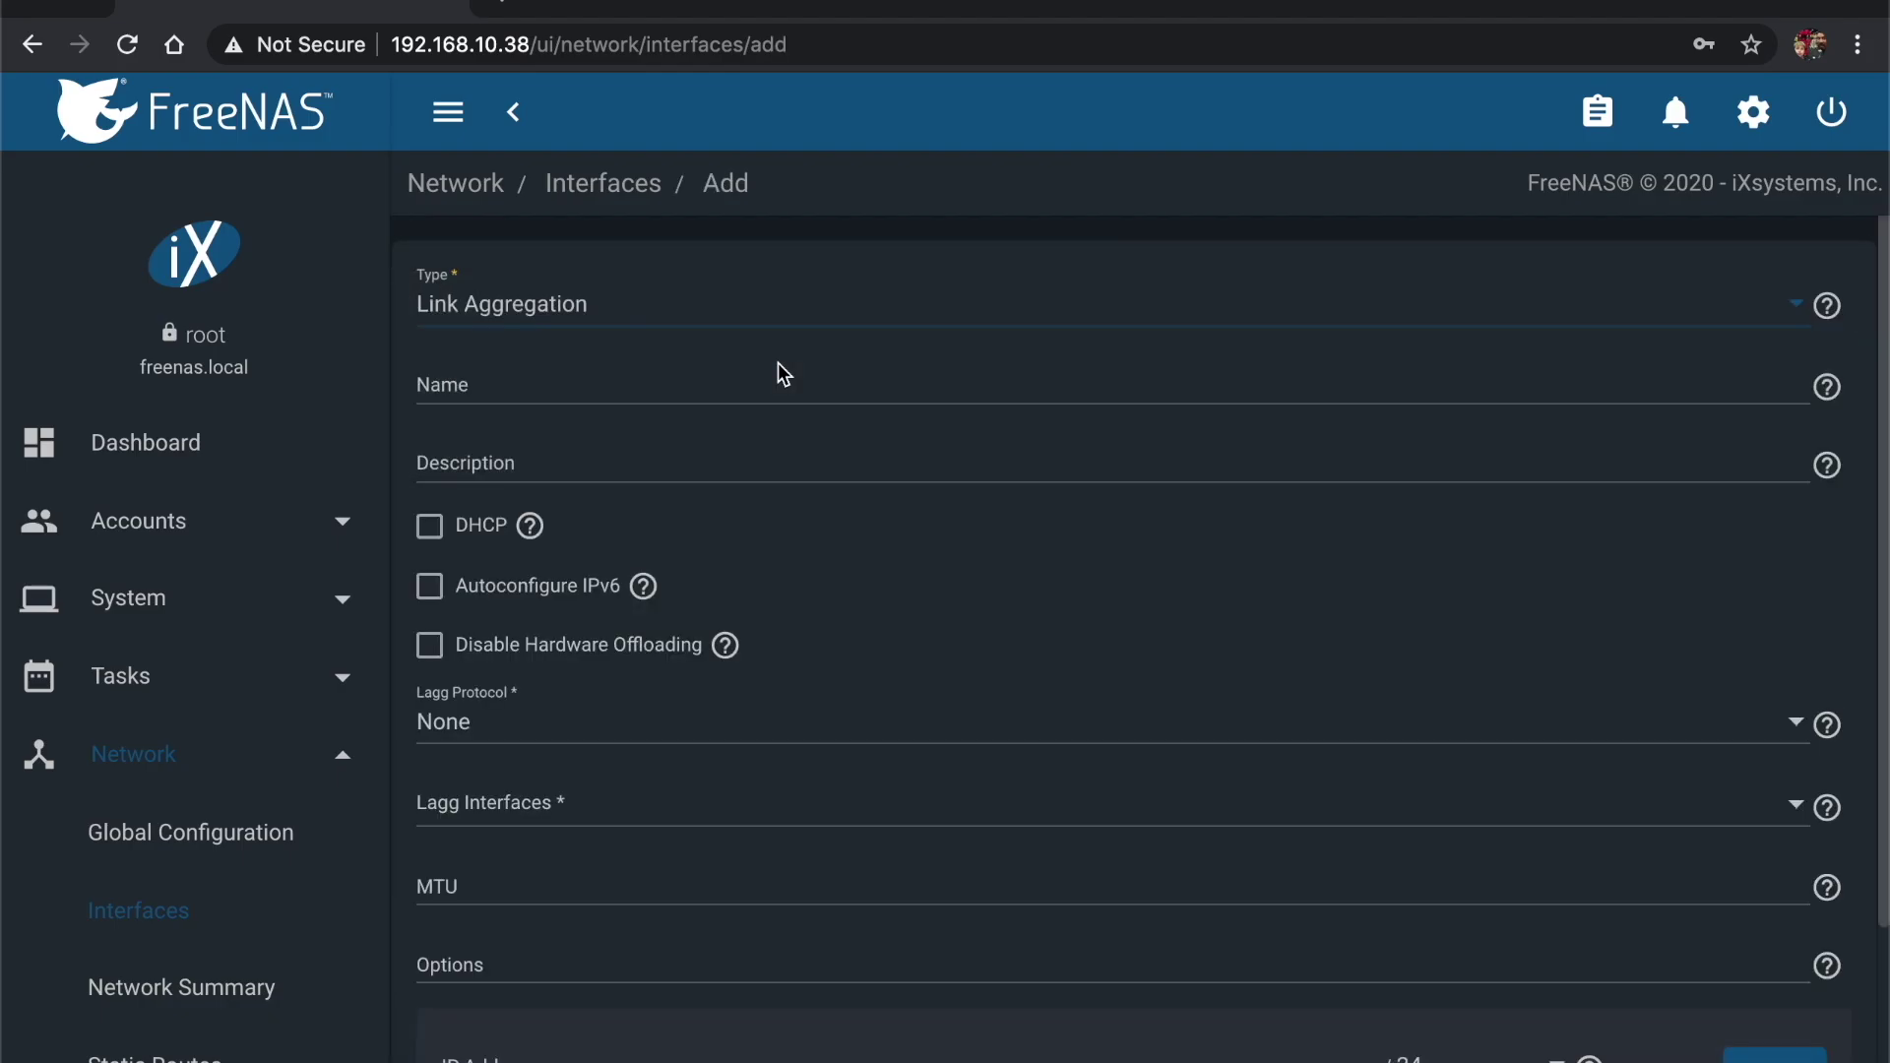
pyautogui.click(699, 384)
pyautogui.write('lagg1')
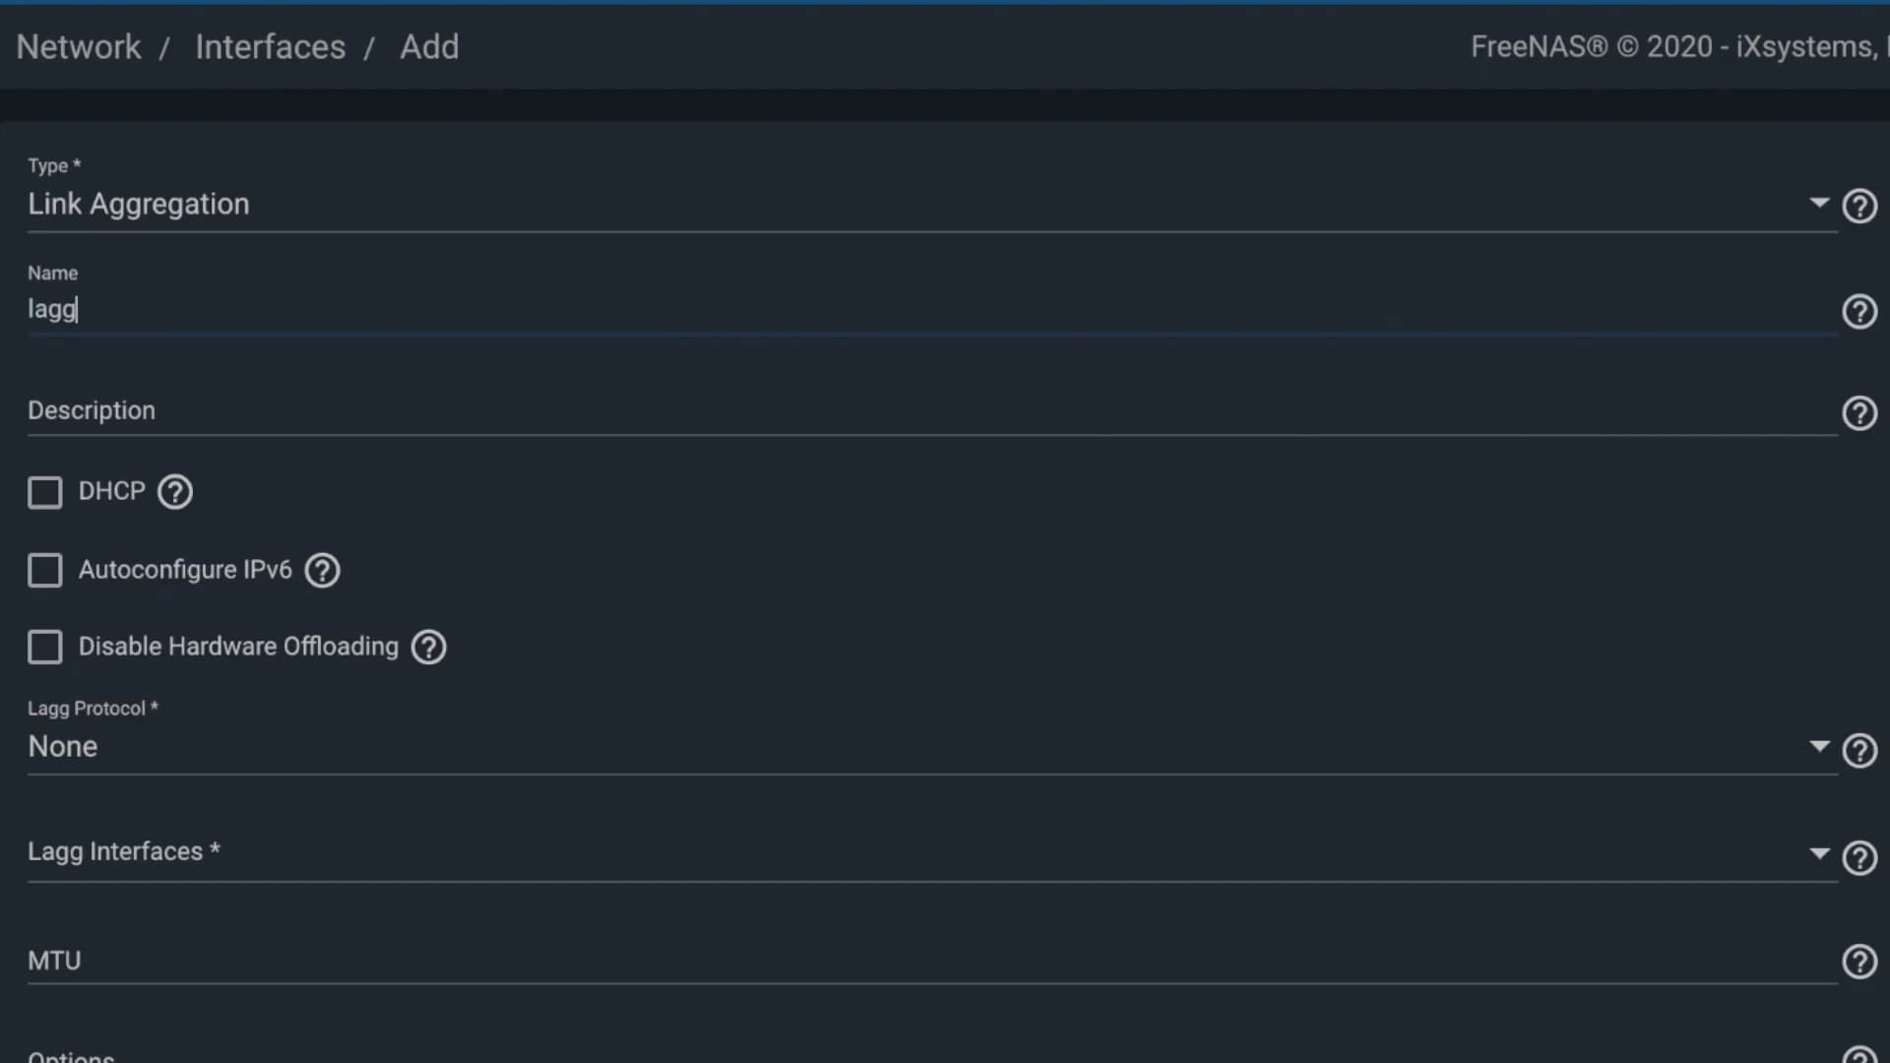
pyautogui.click(1864, 320)
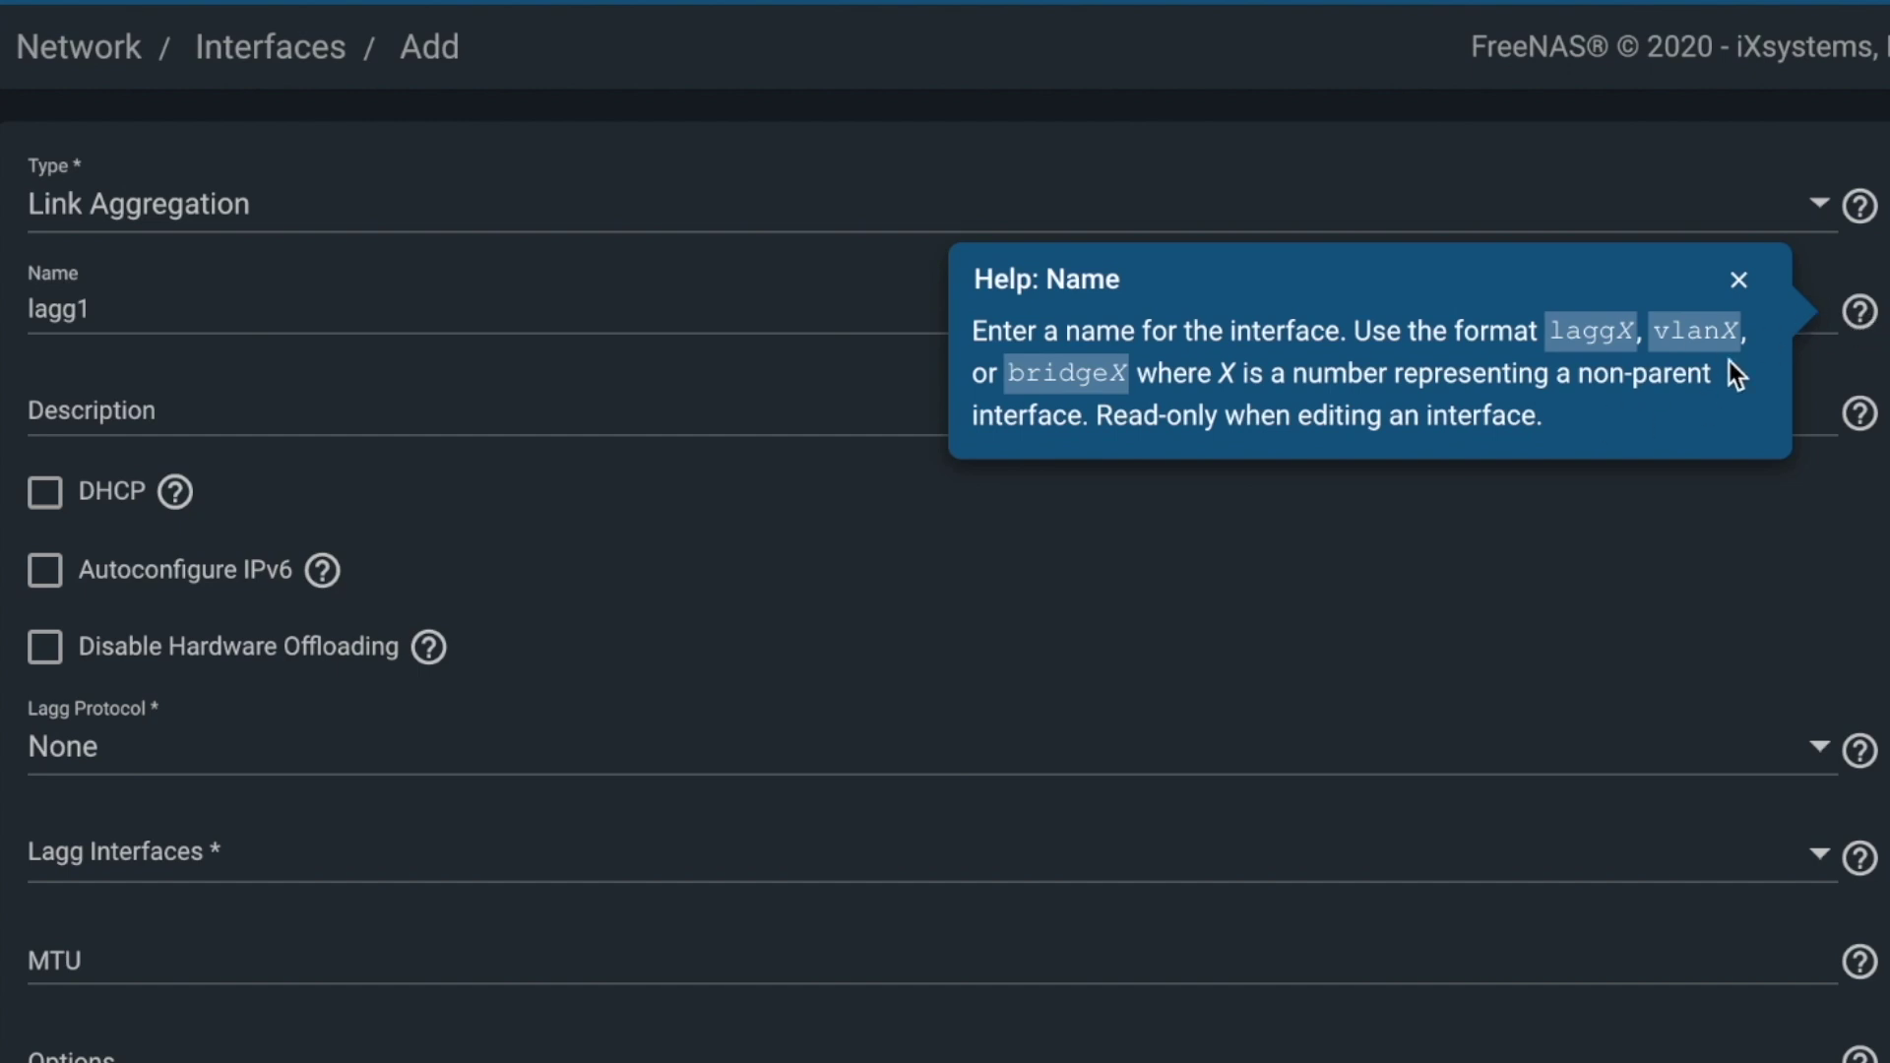
pyautogui.click(1738, 282)
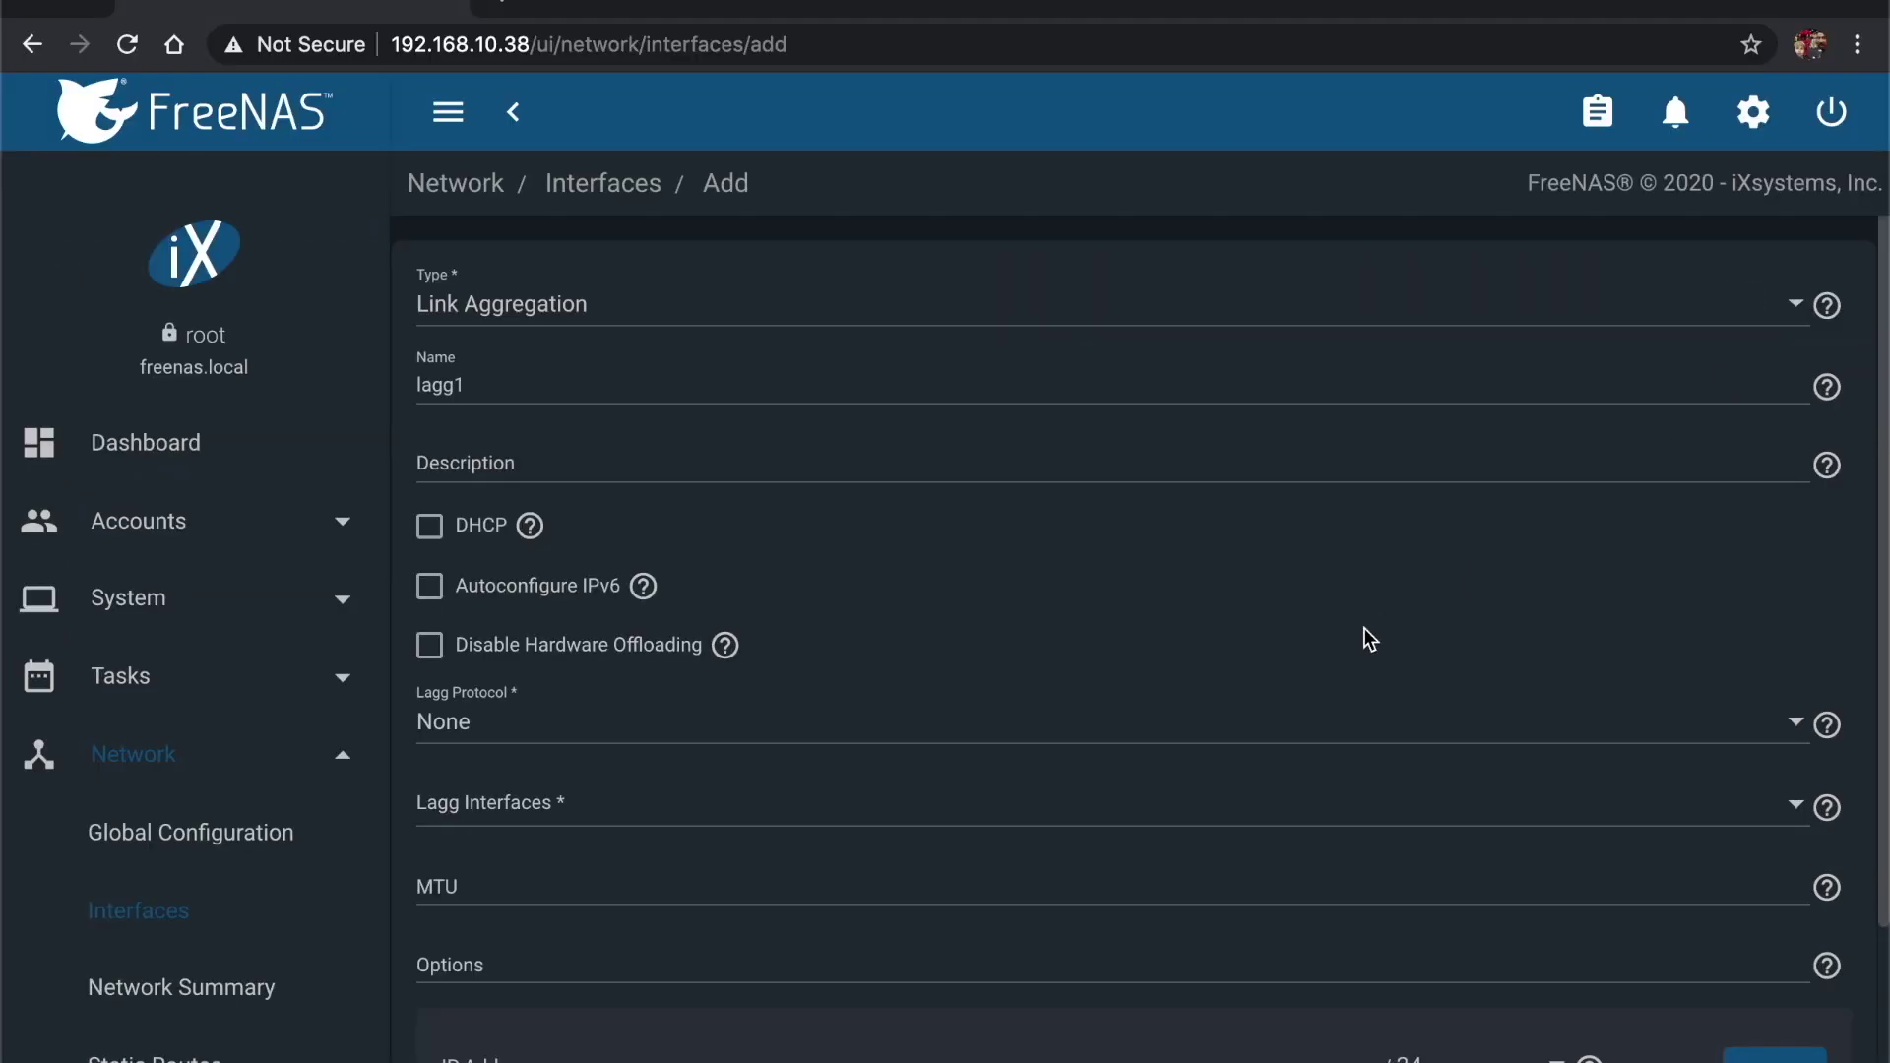
# Set the lagg protocol to LACP with re0 and re1 as member interfaces
pyautogui.click(1308, 733)
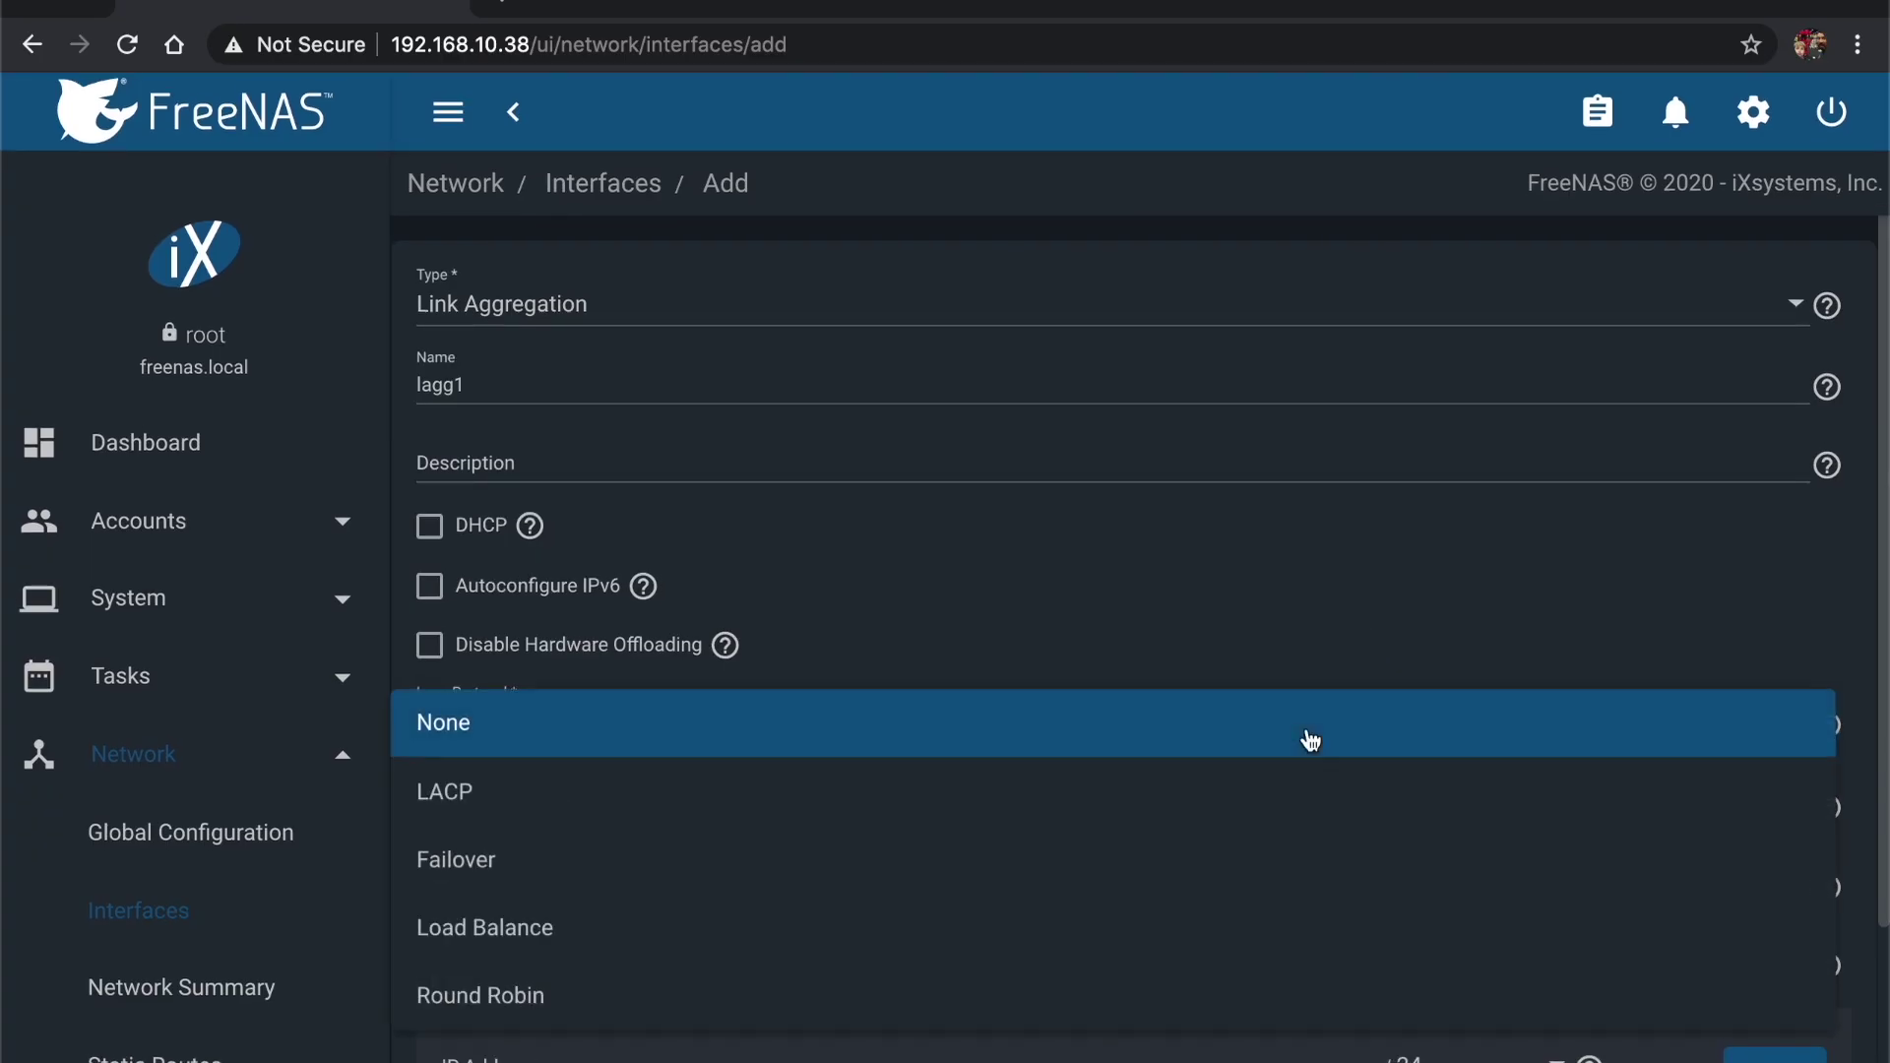
pyautogui.click(1060, 783)
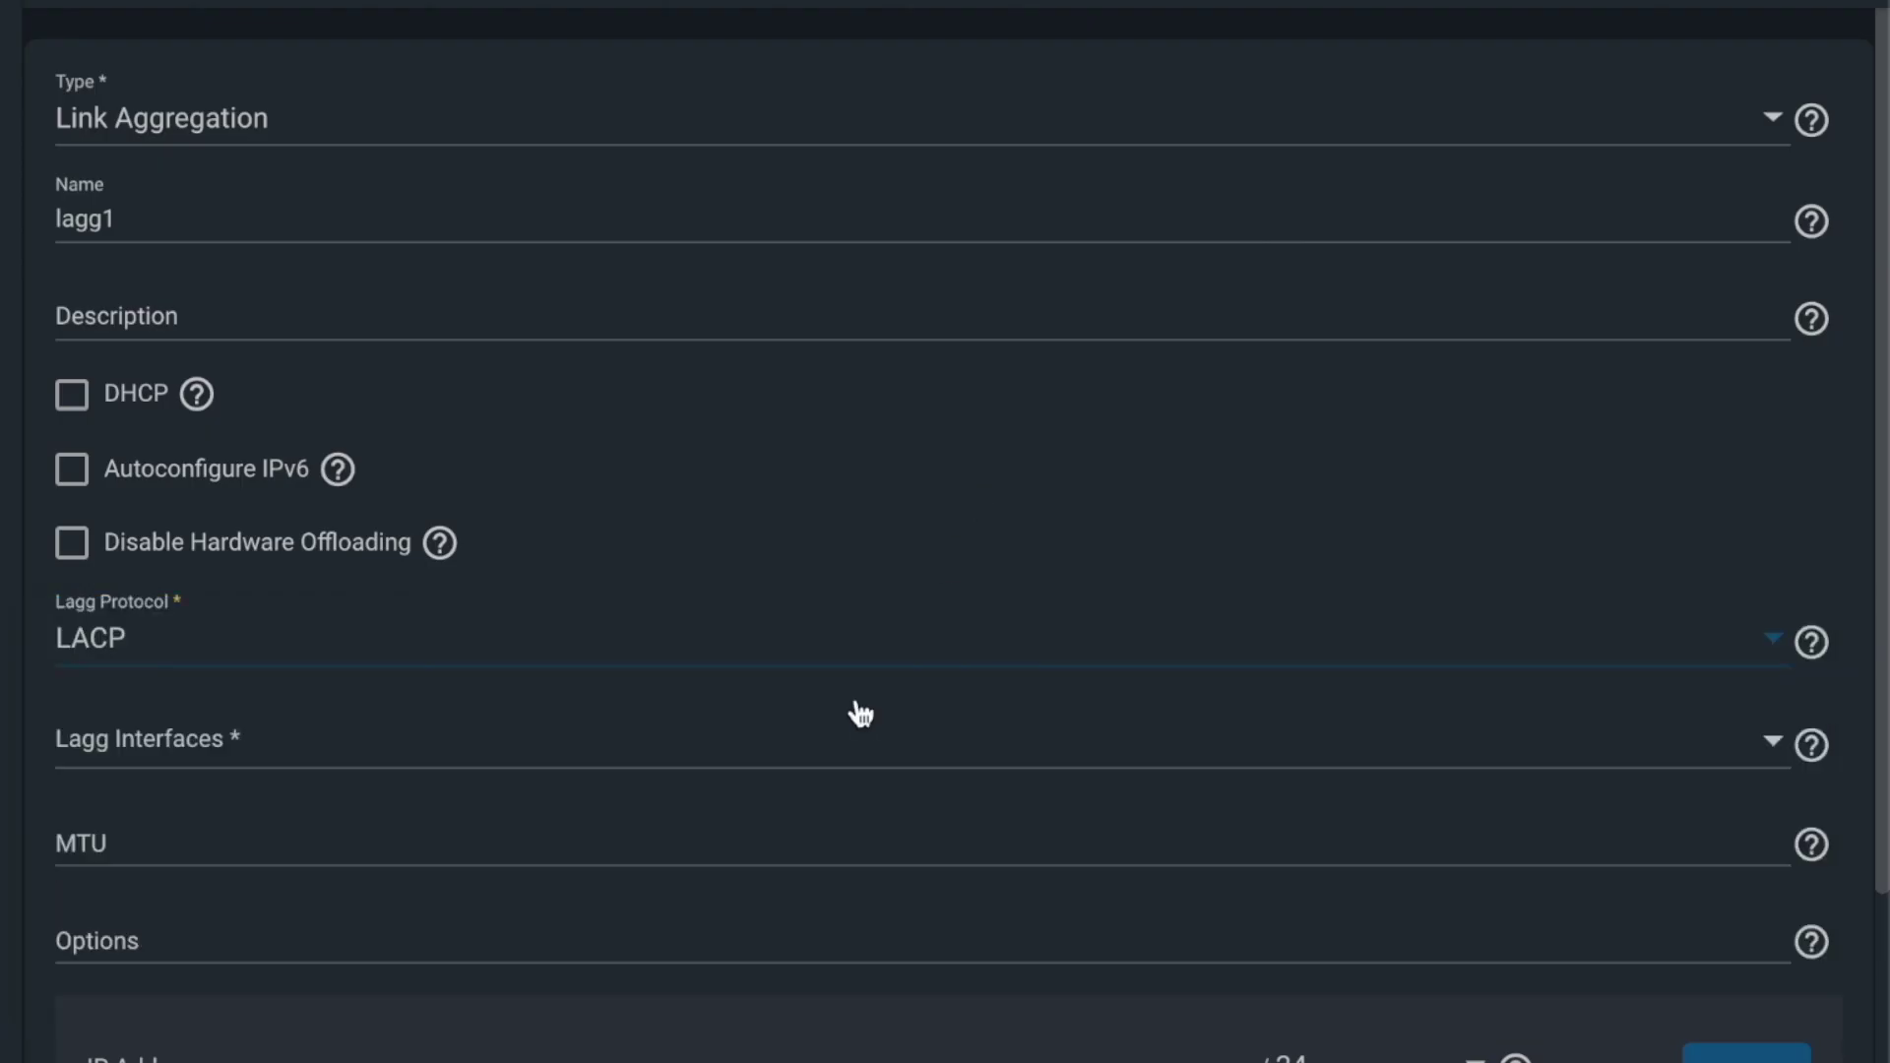
pyautogui.click(827, 759)
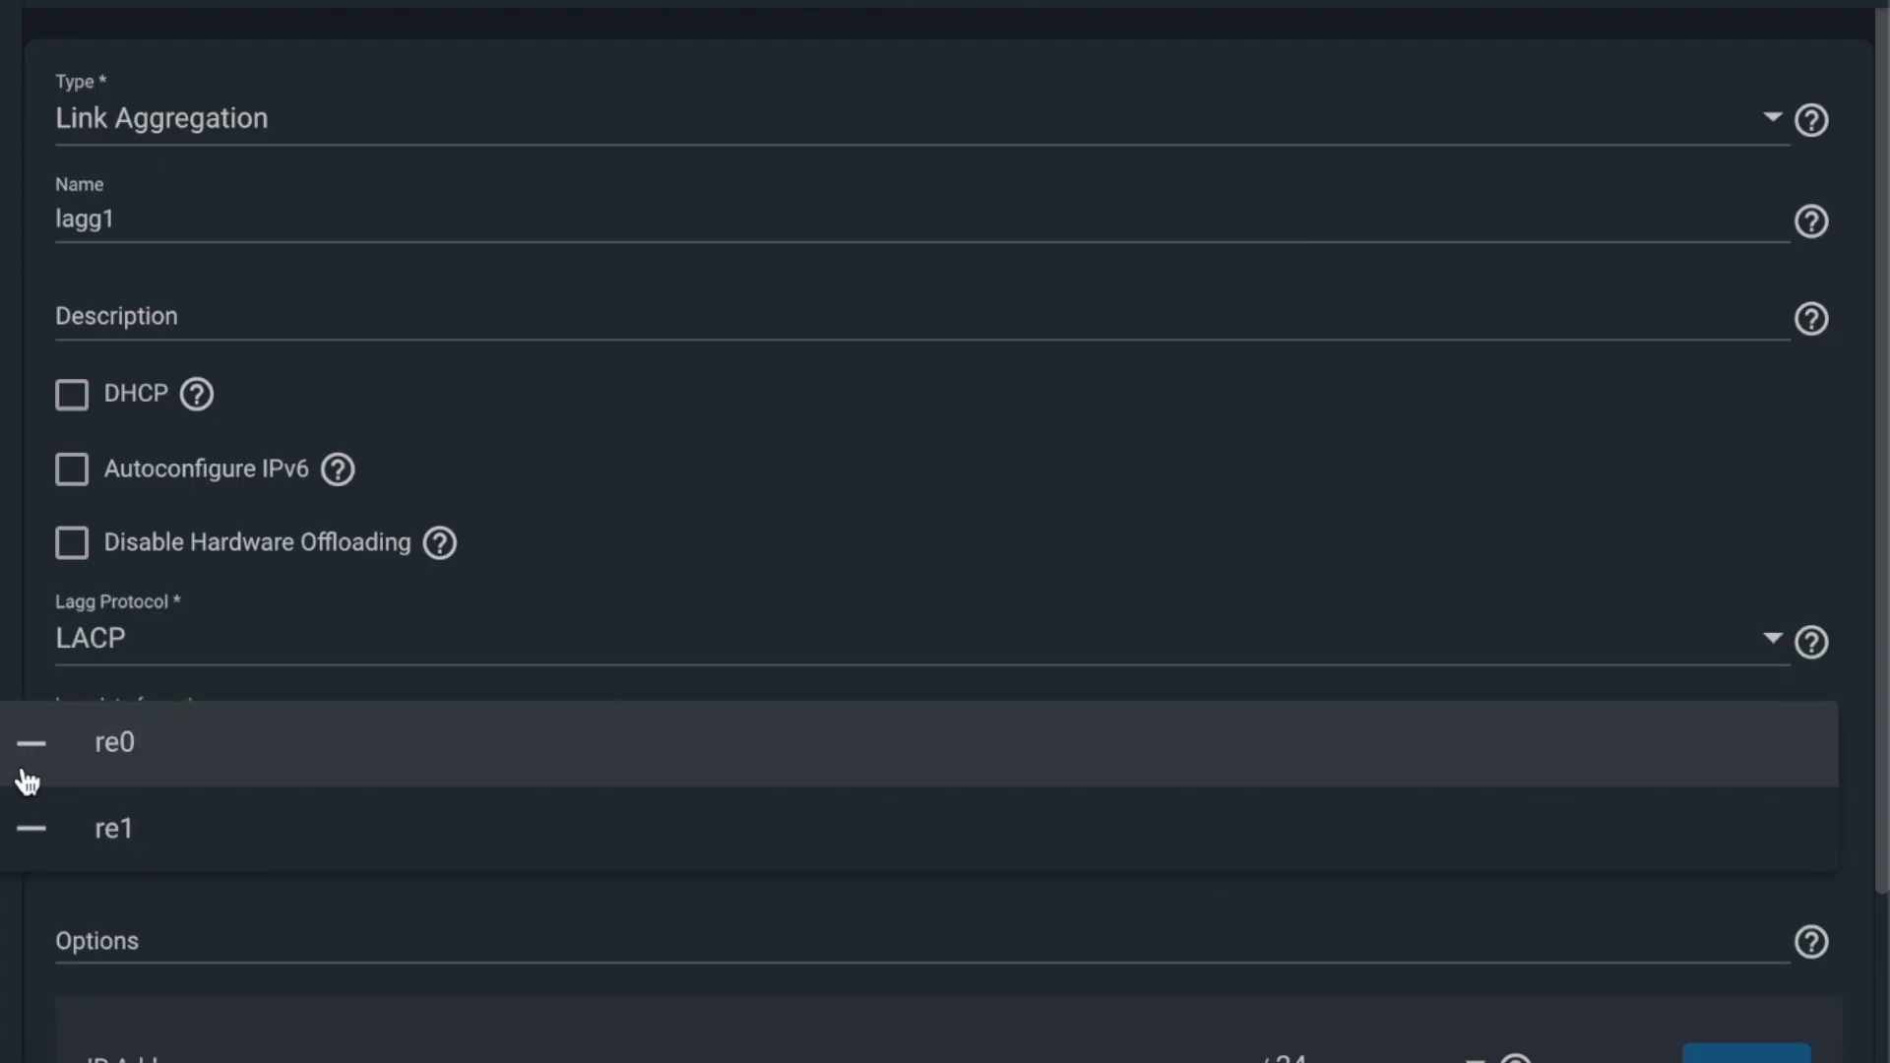
pyautogui.click(27, 777)
pyautogui.click(29, 828)
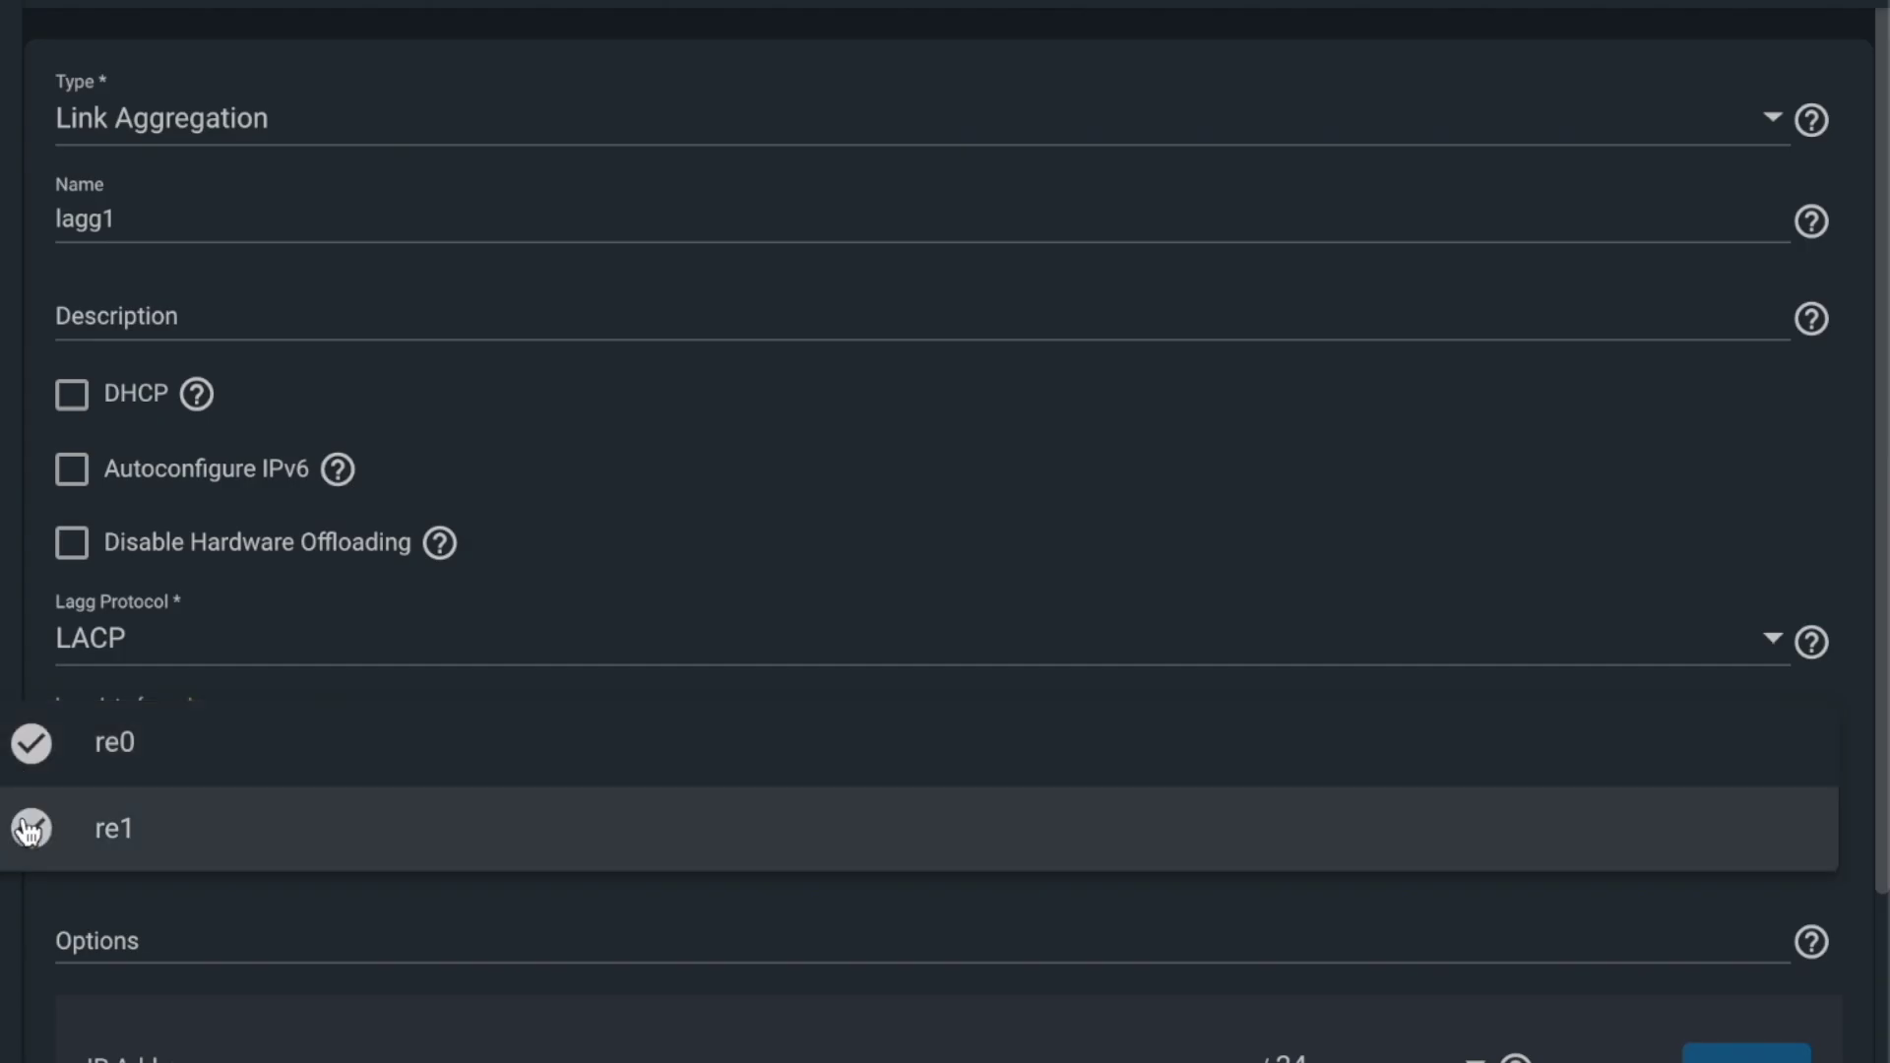
pyautogui.click(824, 499)
# Give lagg1 the address 192.168.10.222/24 and save the interface
pyautogui.scroll(-3, 597, 855)
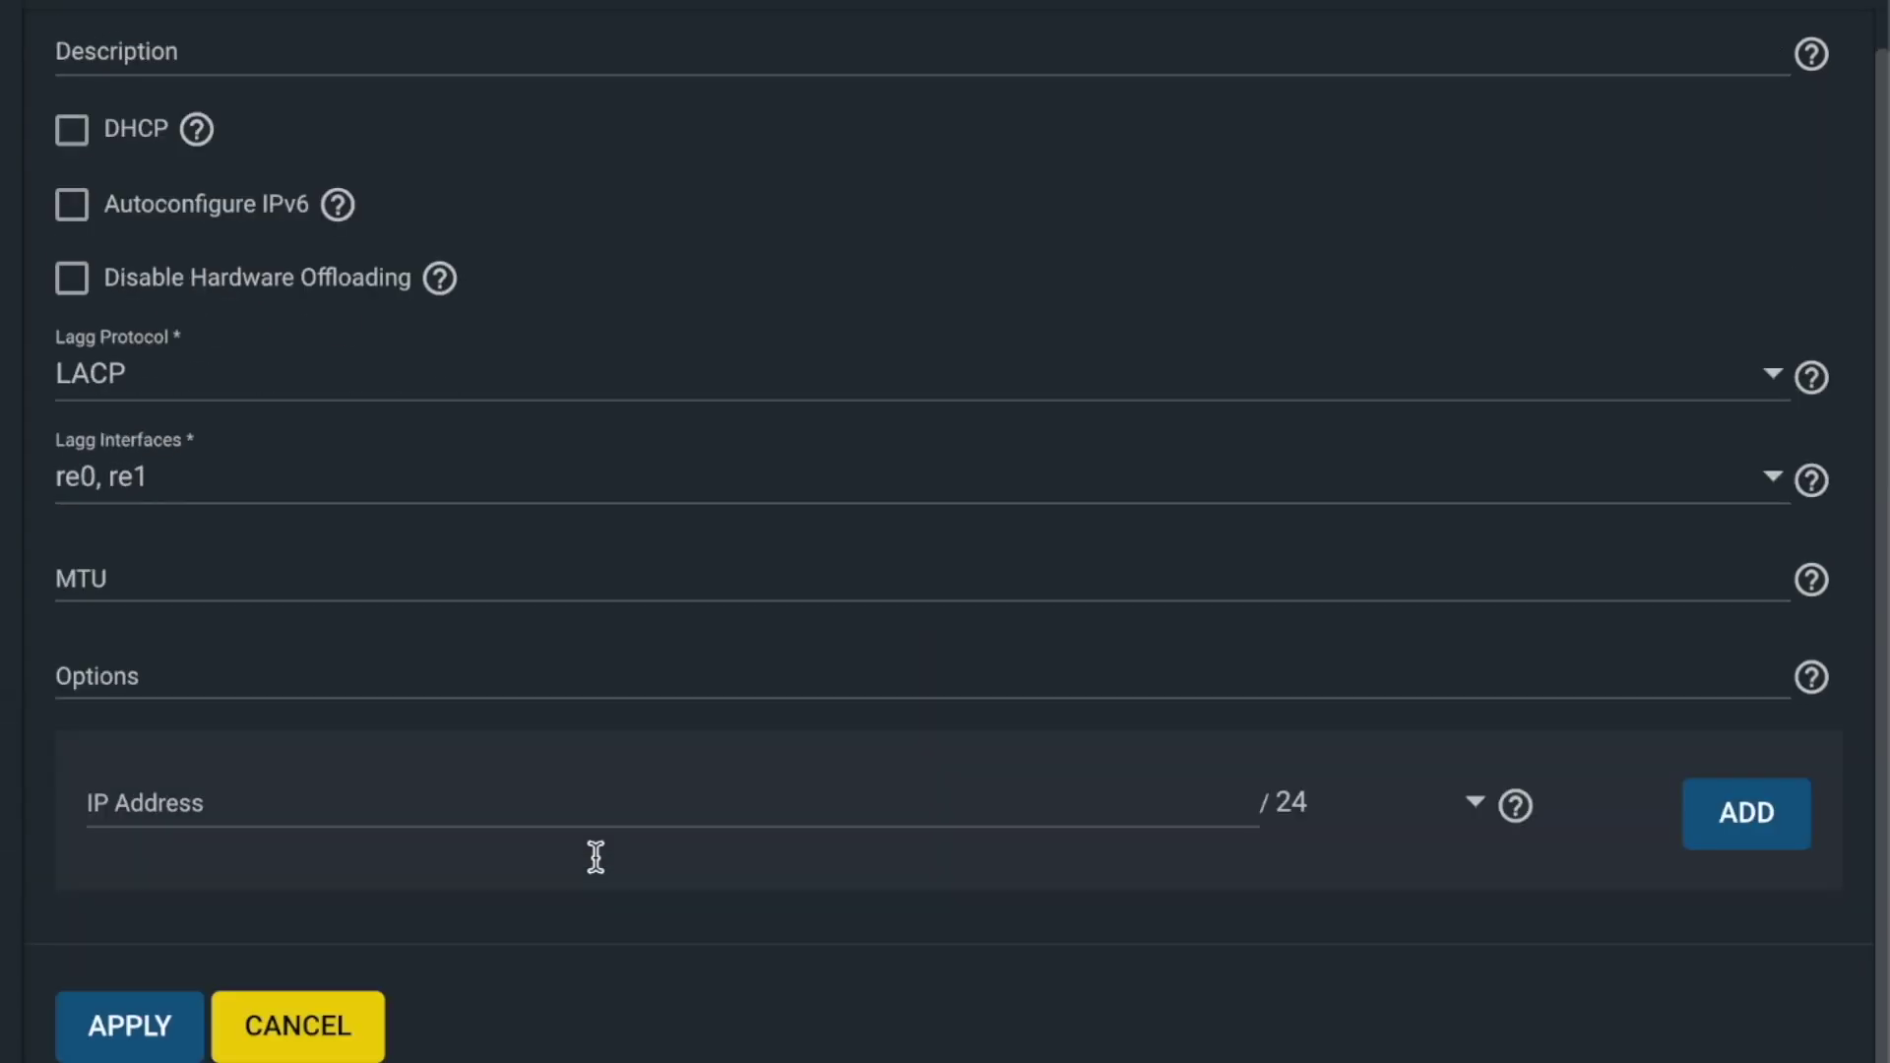
pyautogui.click(647, 807)
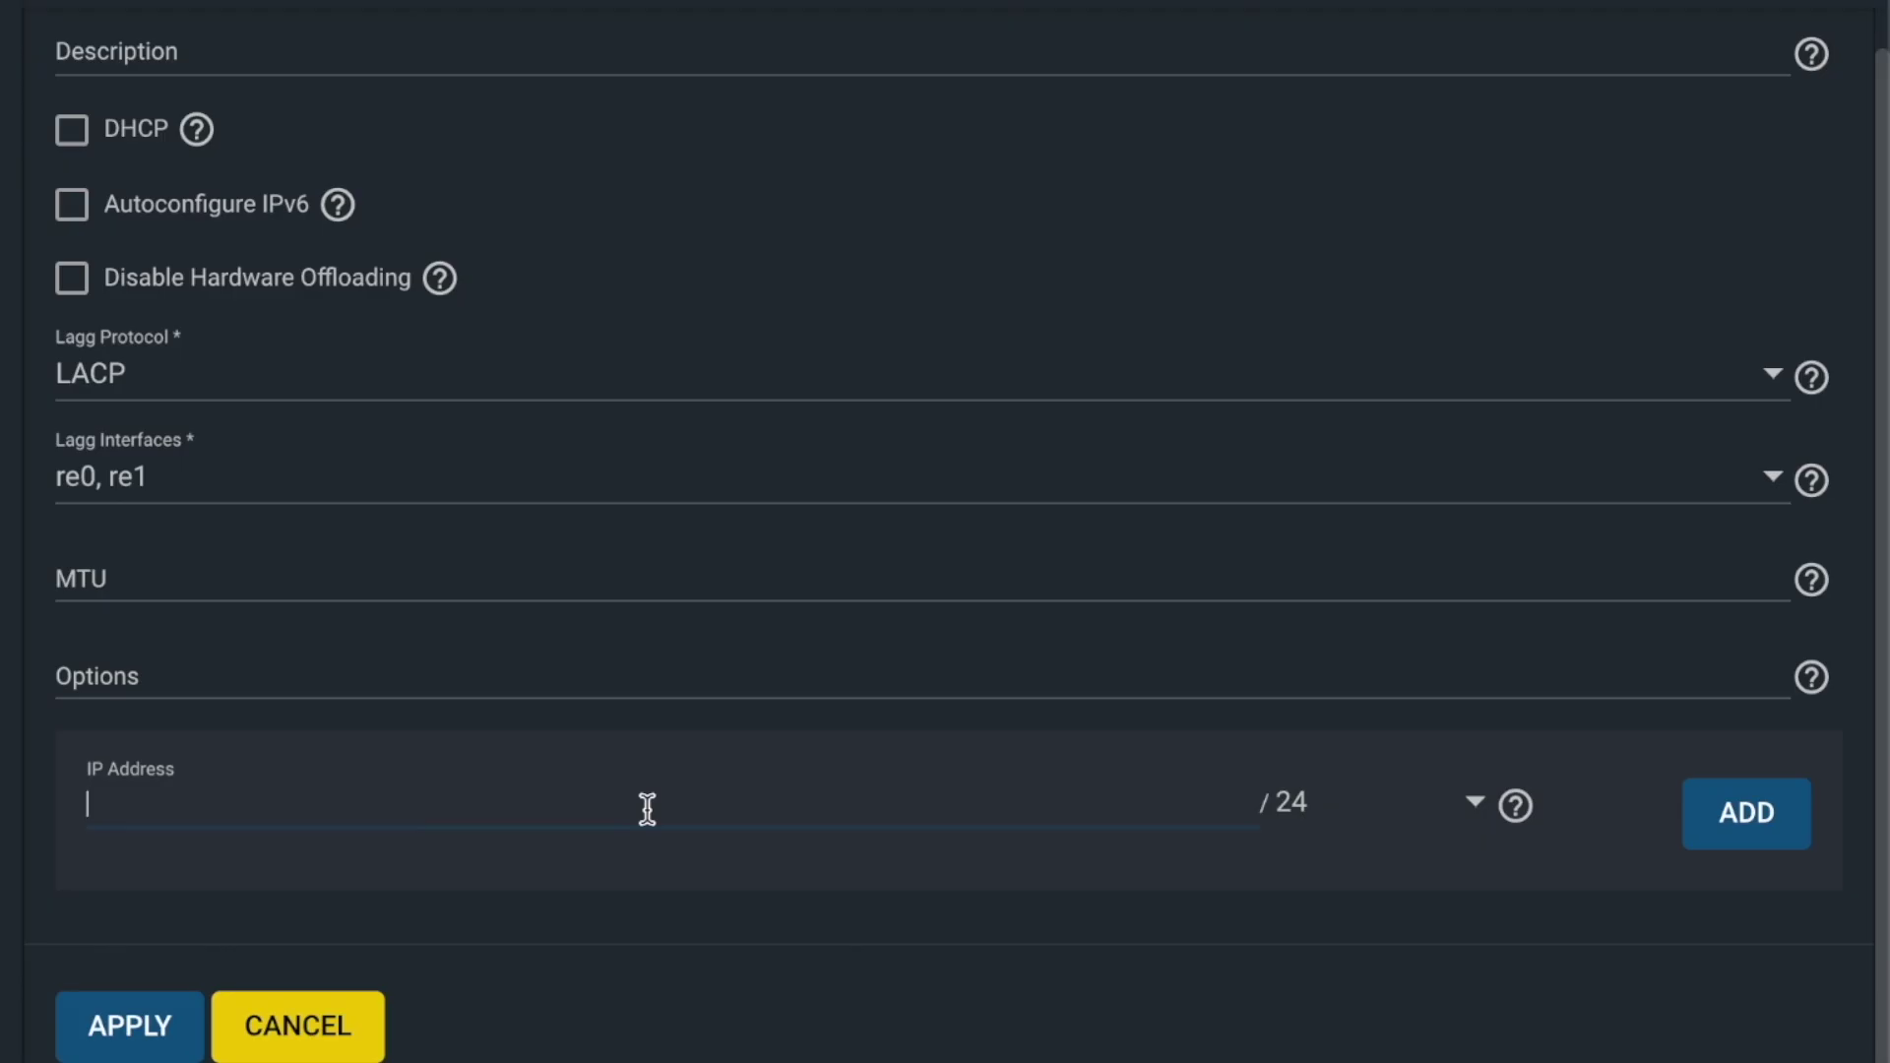
pyautogui.write('192.168.10.222')
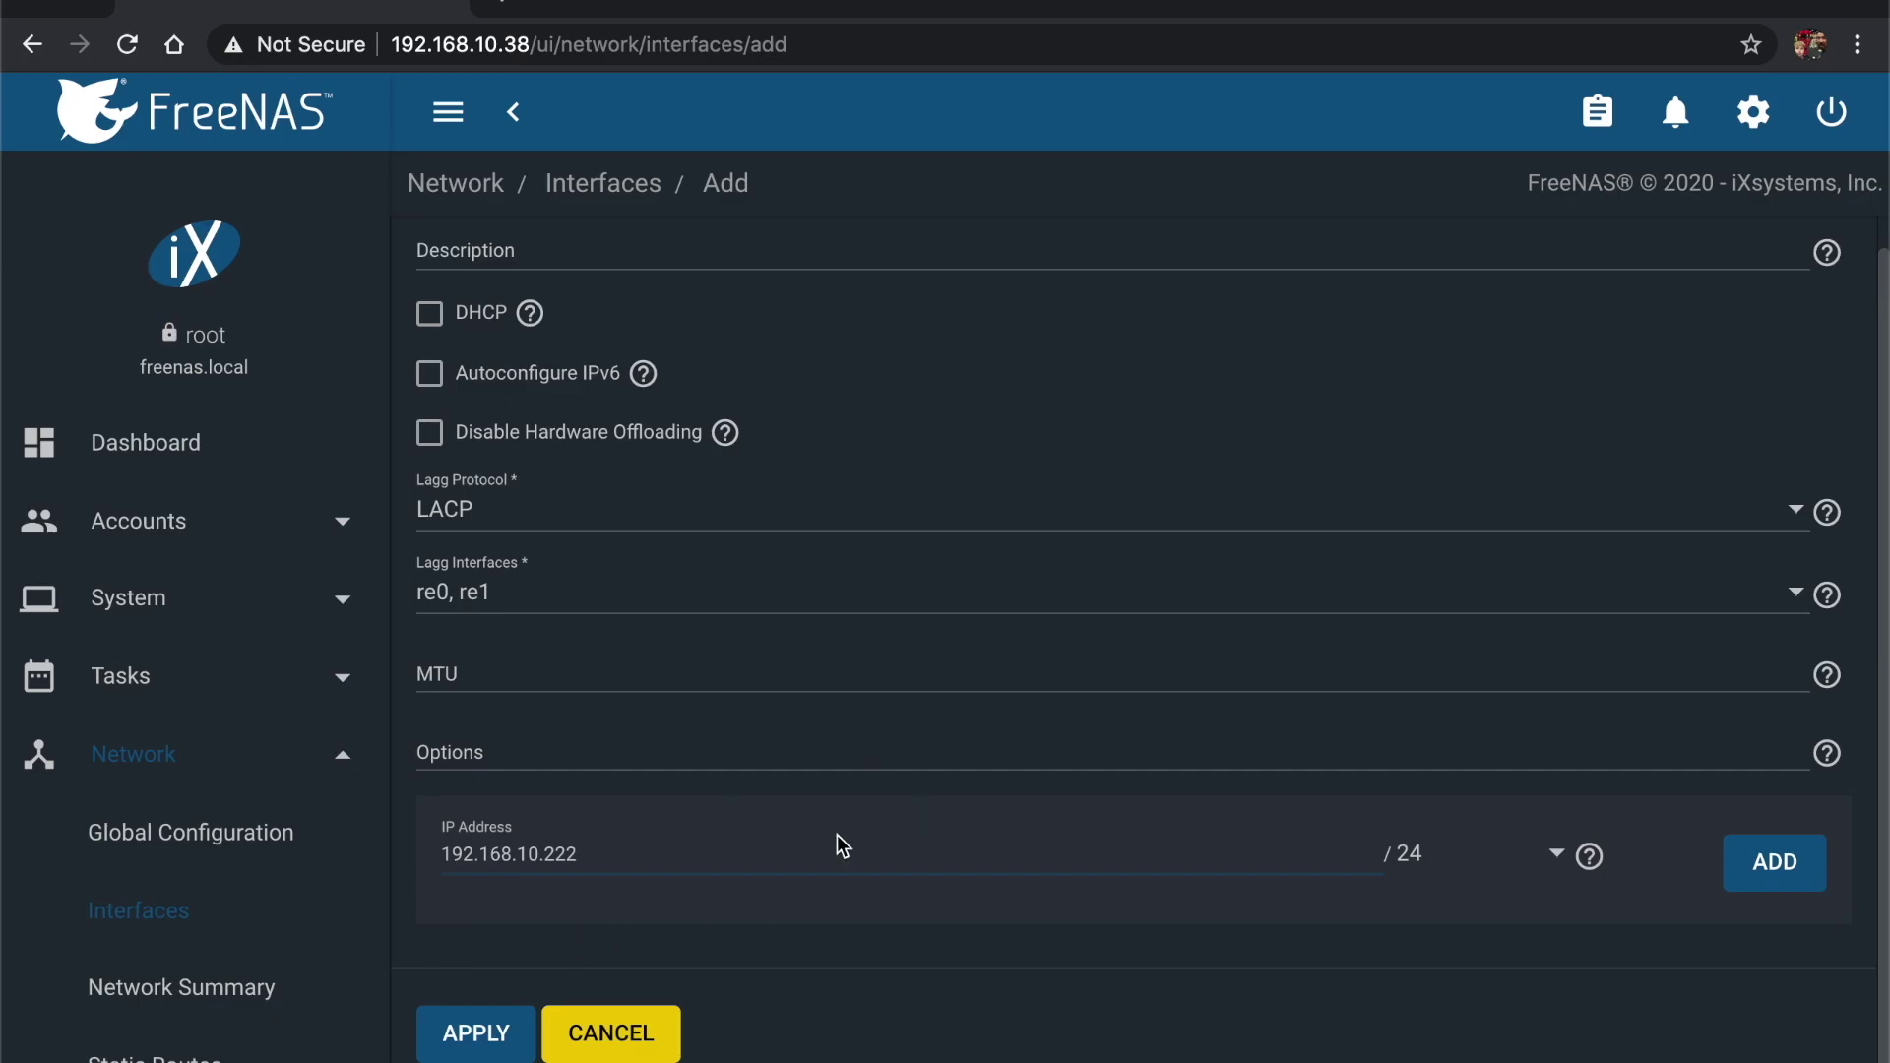
pyautogui.click(476, 1033)
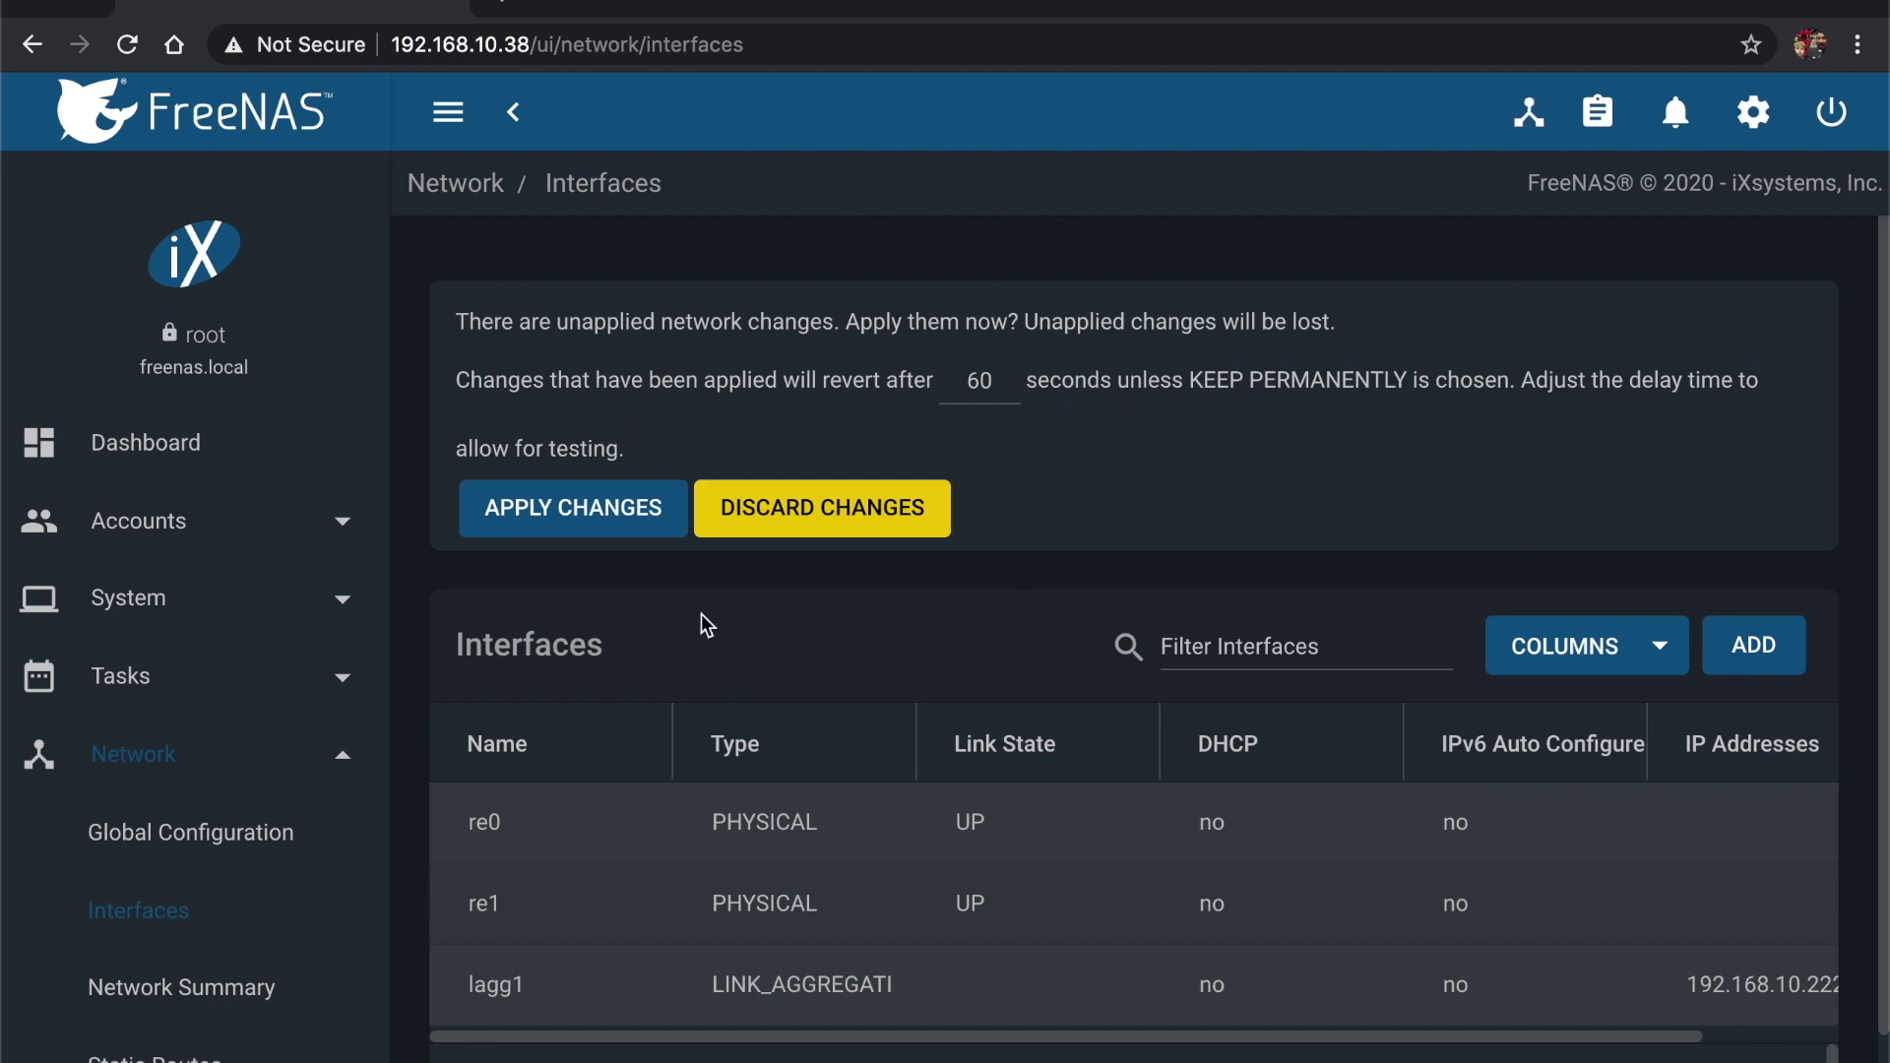
# Apply the pending network changes, ticking Confirm to acknowledge the connectivity interruption
pyautogui.click(604, 512)
pyautogui.click(668, 669)
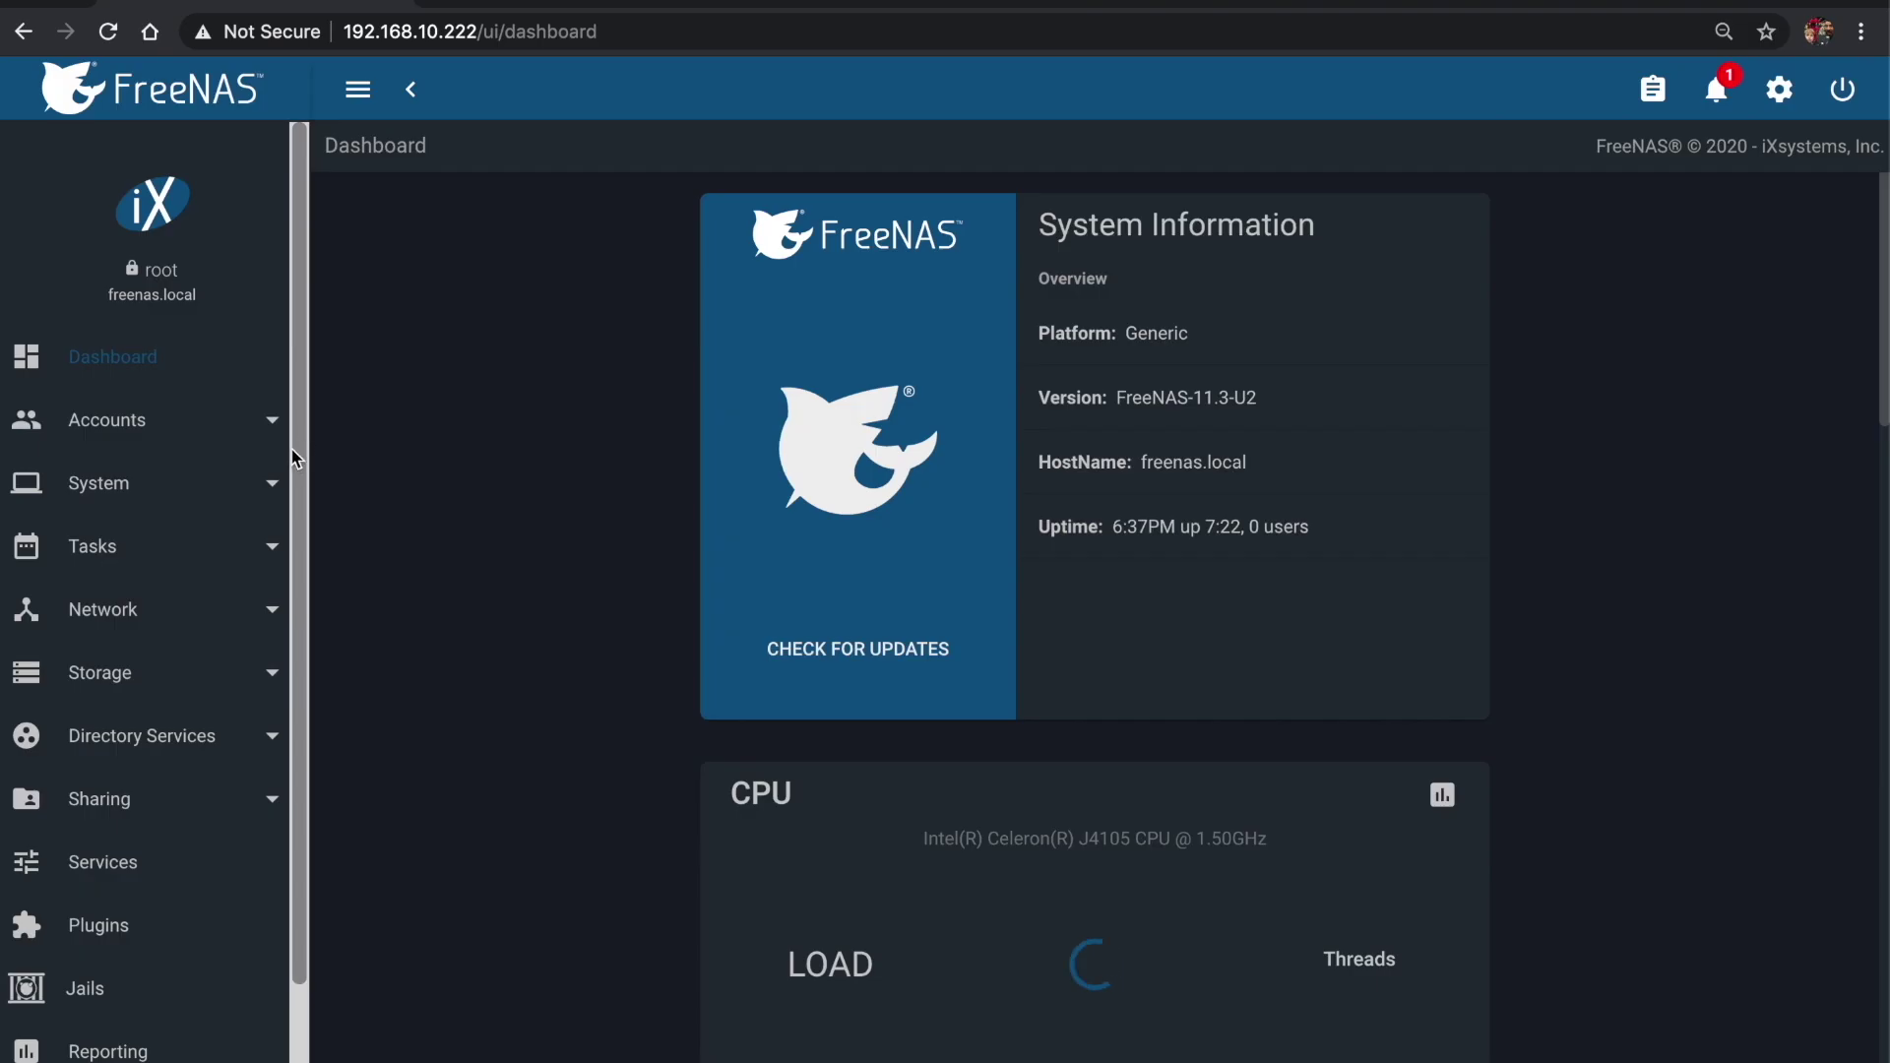
# Expand Storage and show Pools, listing SoloPool with its soloshare dataset
pyautogui.click(244, 681)
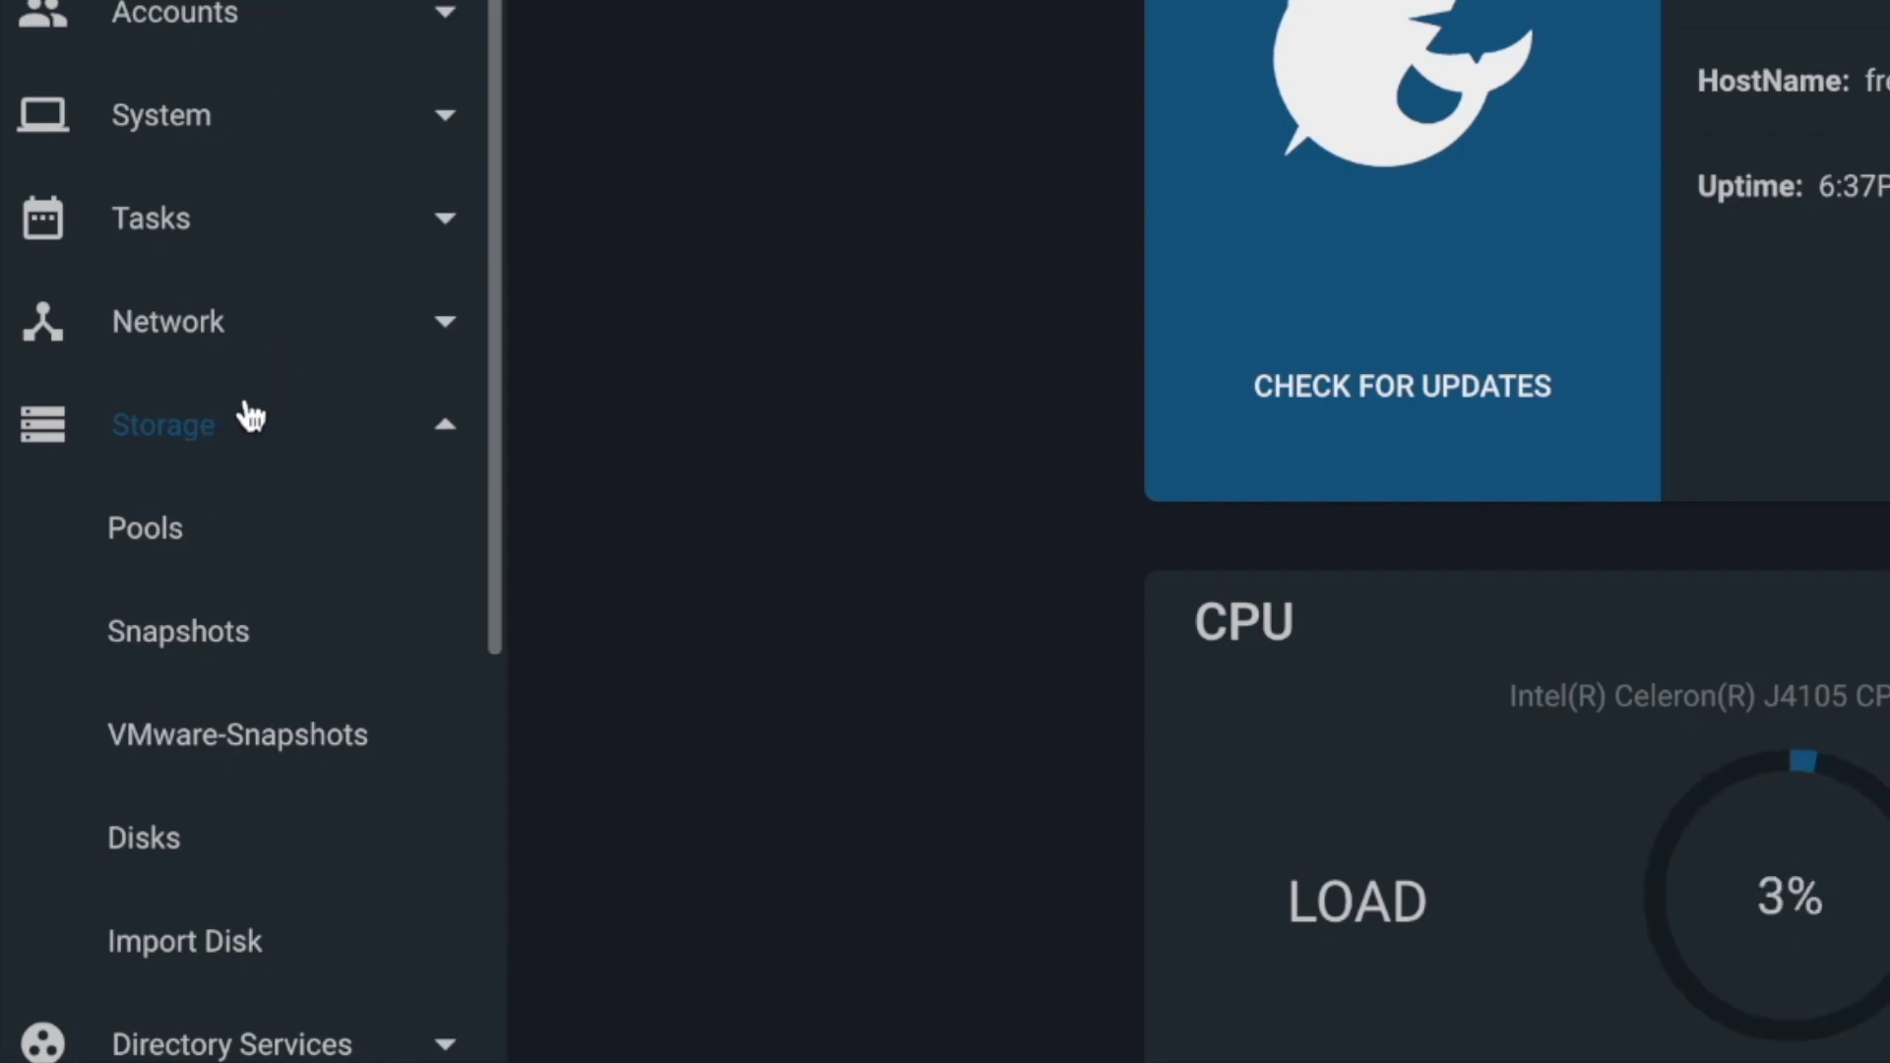
pyautogui.click(185, 532)
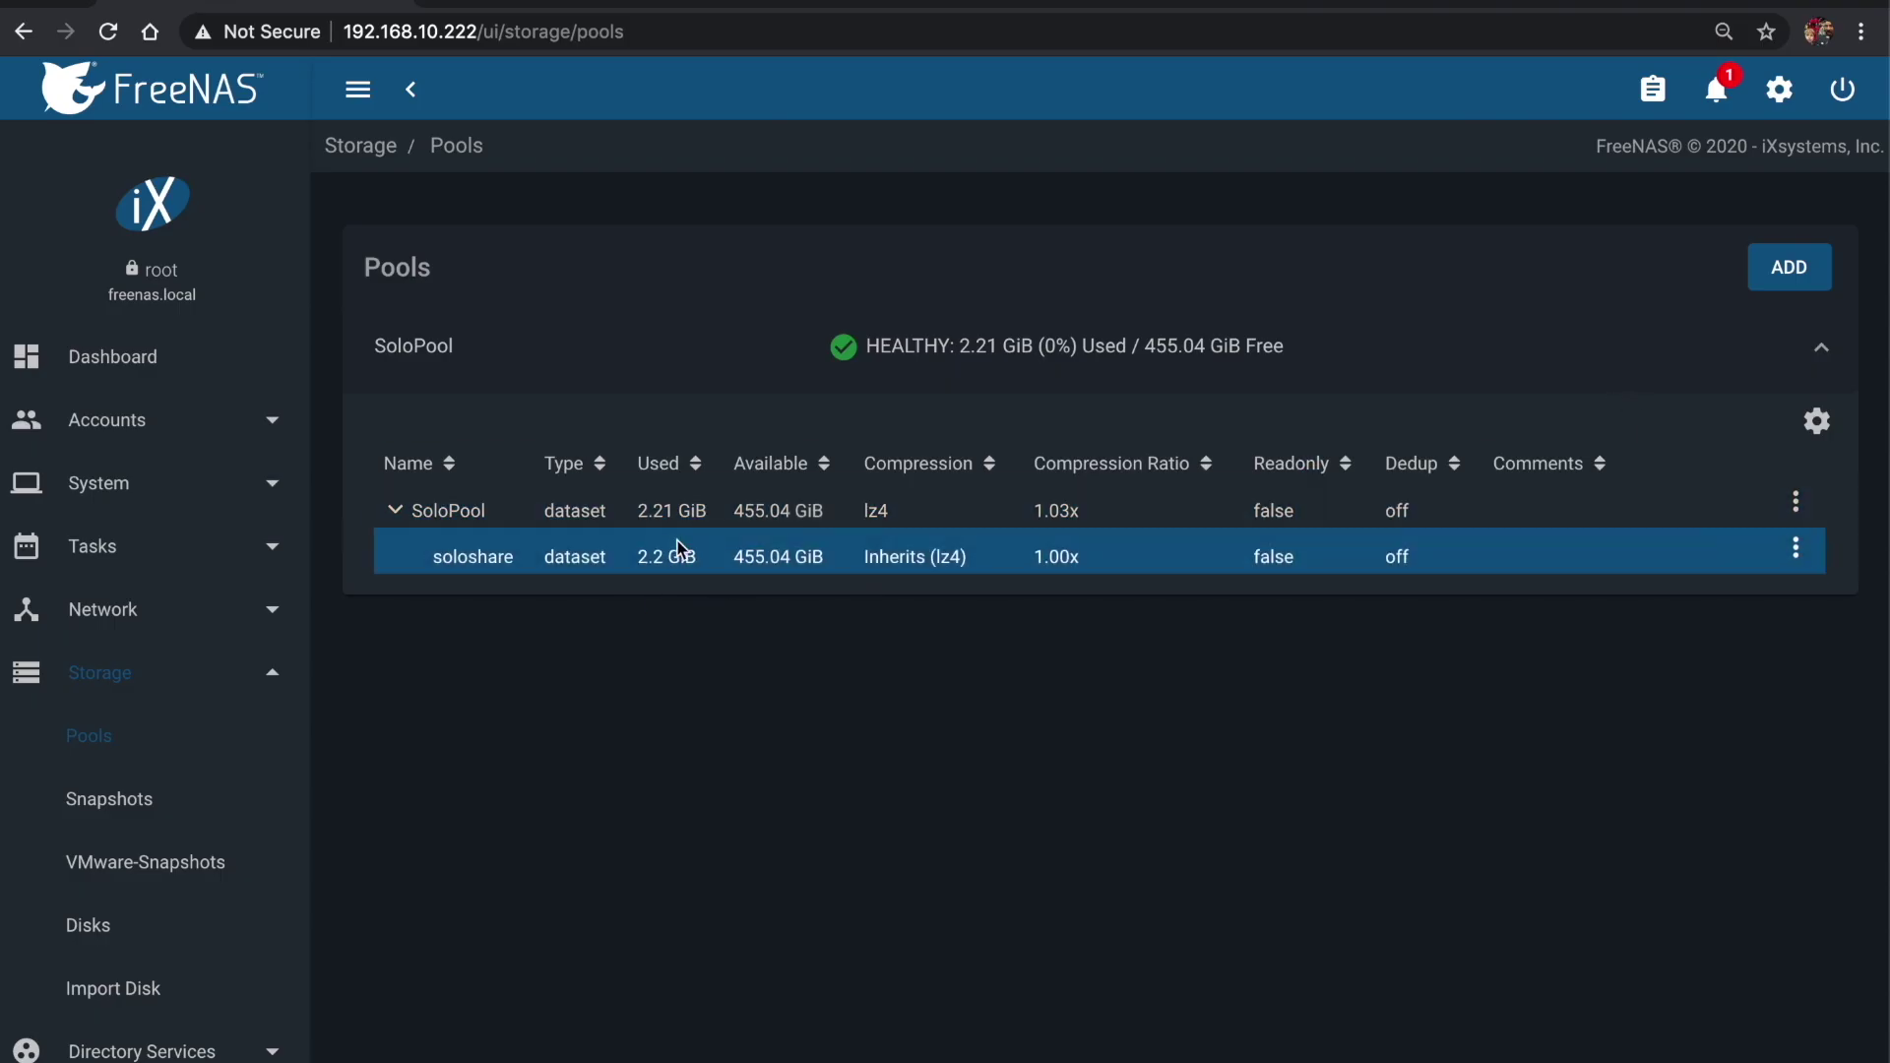
# Start creating a new pool named MirrorPool
pyautogui.click(1776, 267)
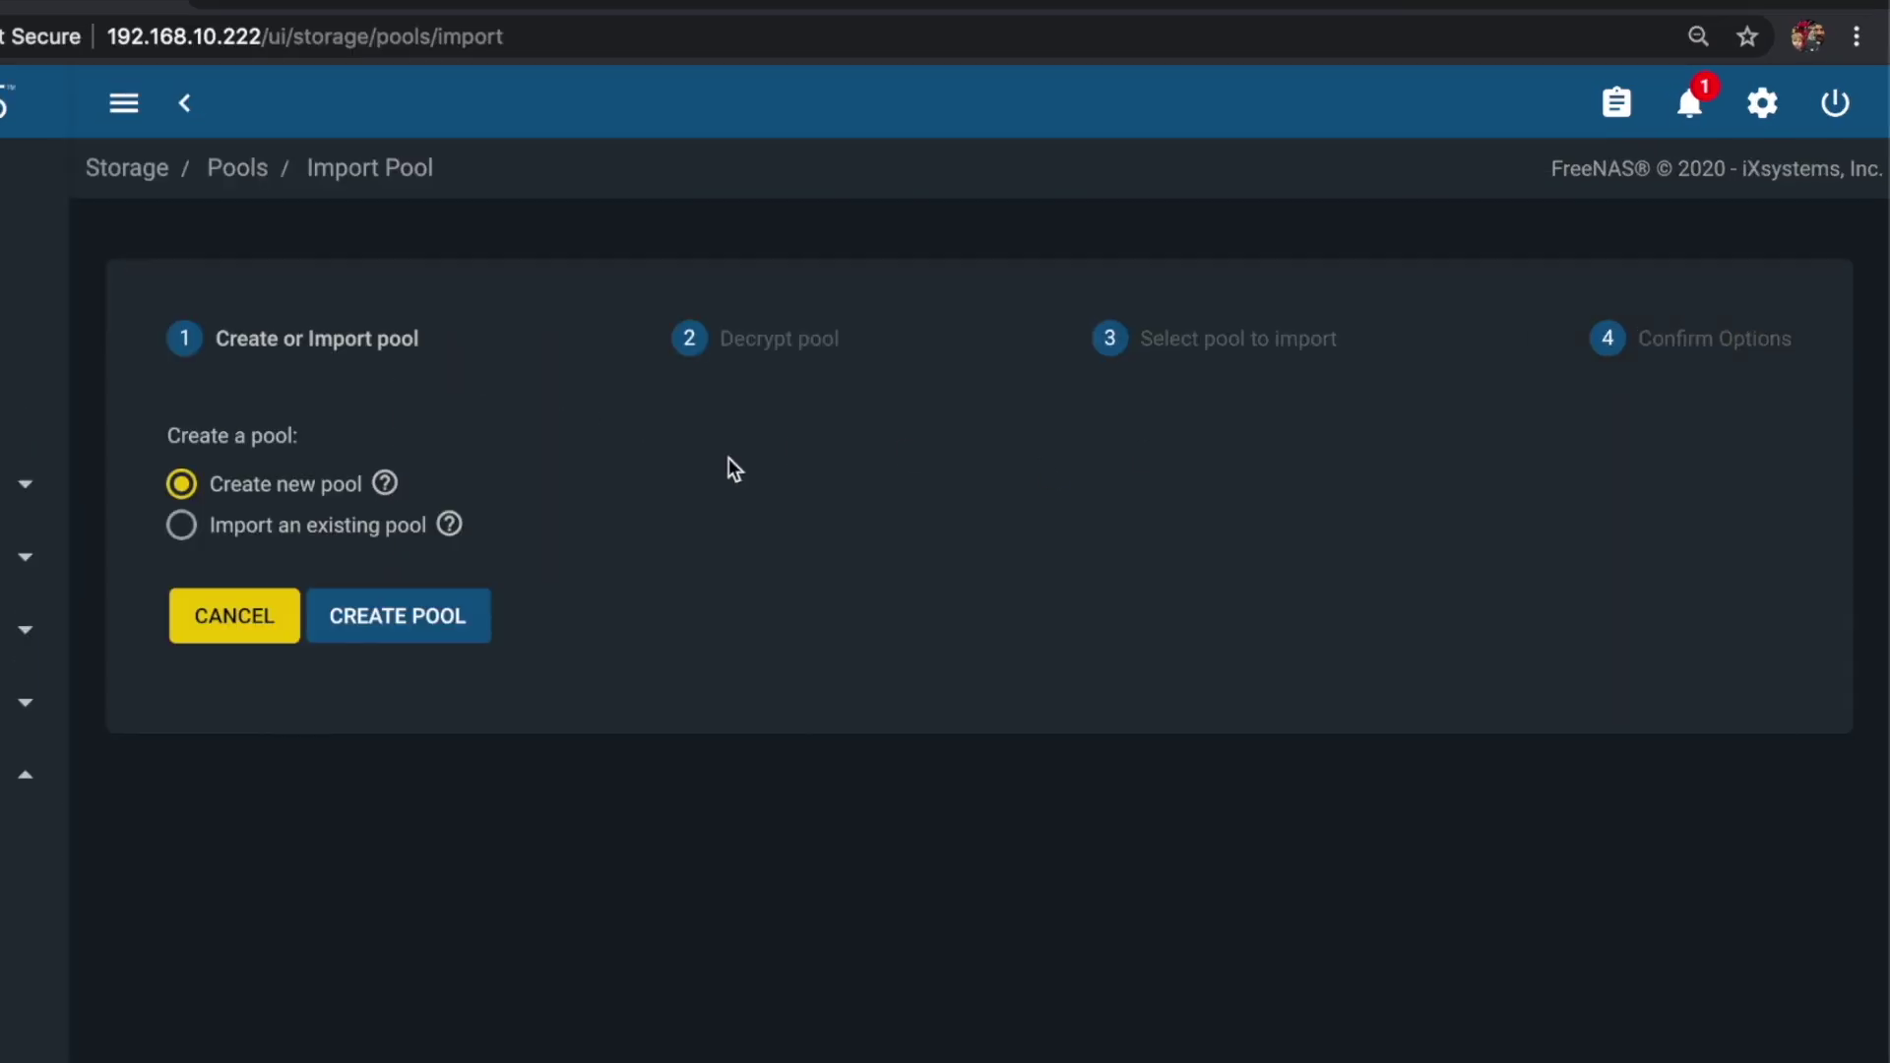
pyautogui.click(354, 611)
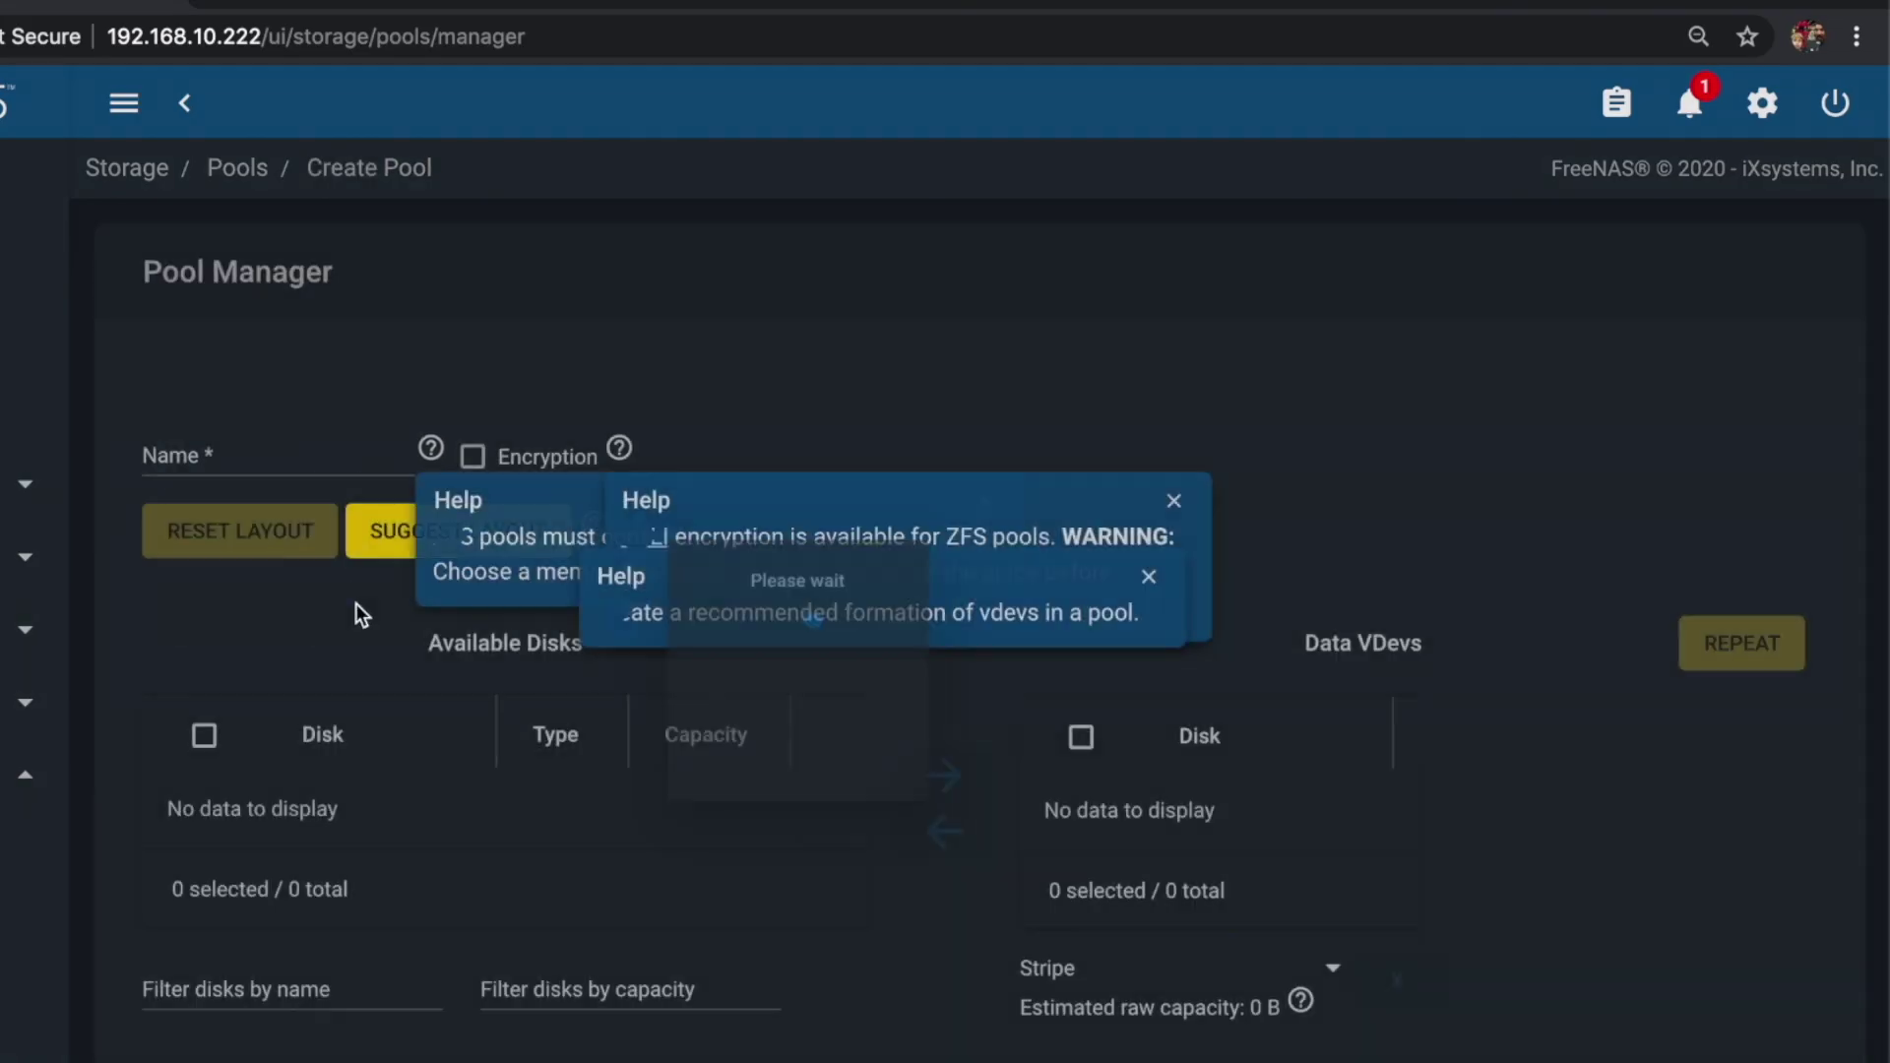
pyautogui.click(311, 455)
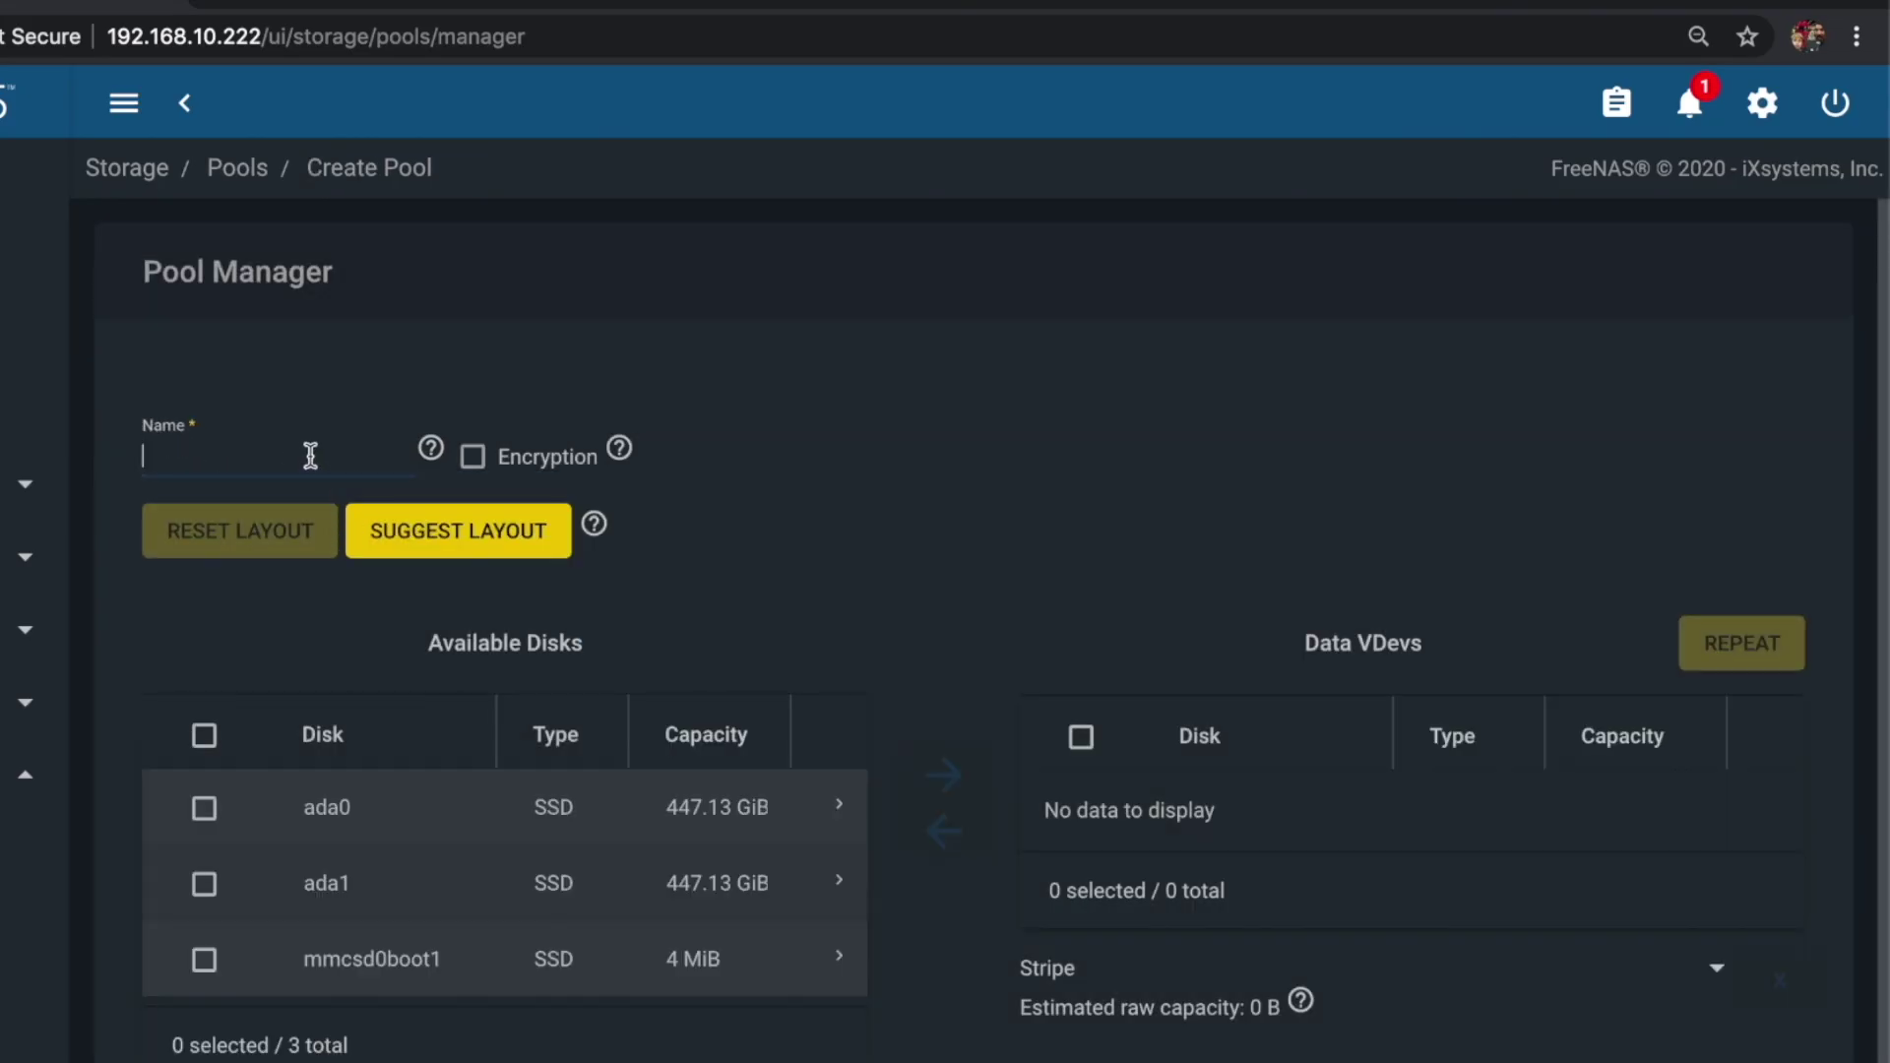
pyautogui.write('mirror')
pyautogui.hotkey('ctrl', 'a')
pyautogui.write('MirrorPool')
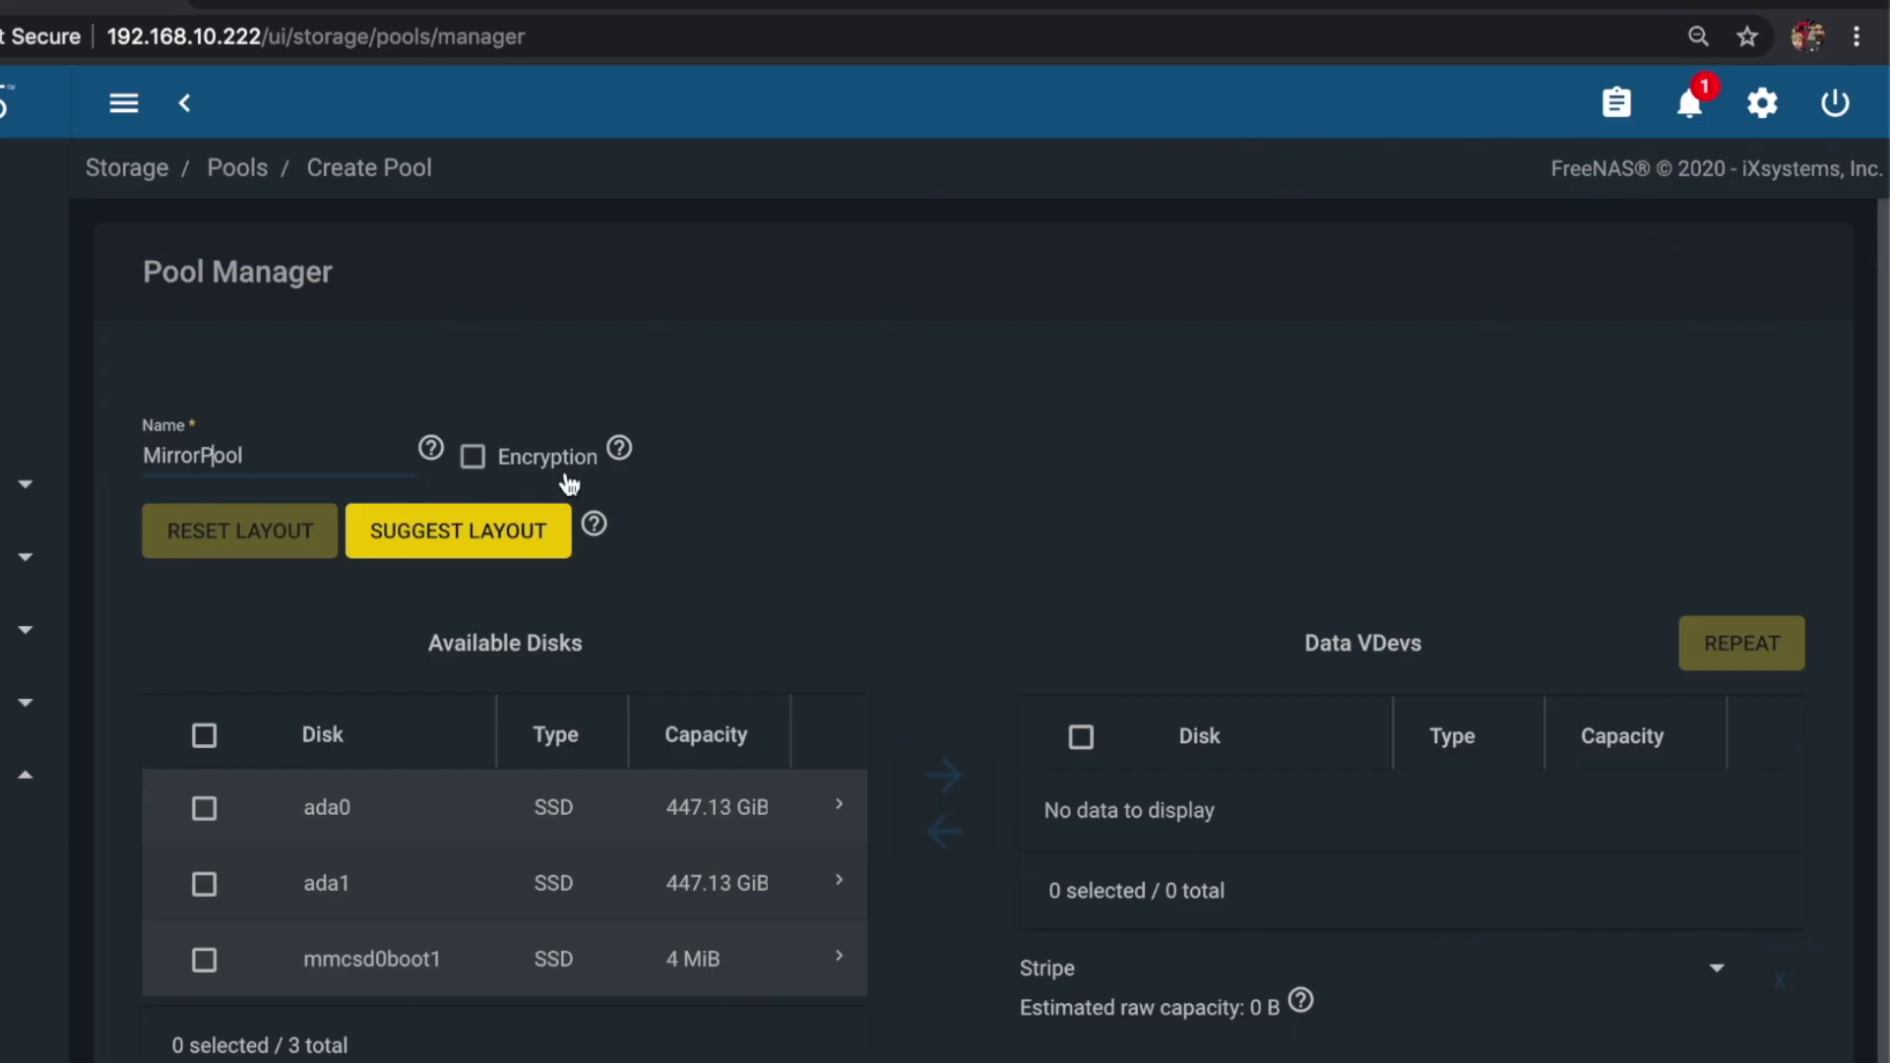
pyautogui.click(784, 489)
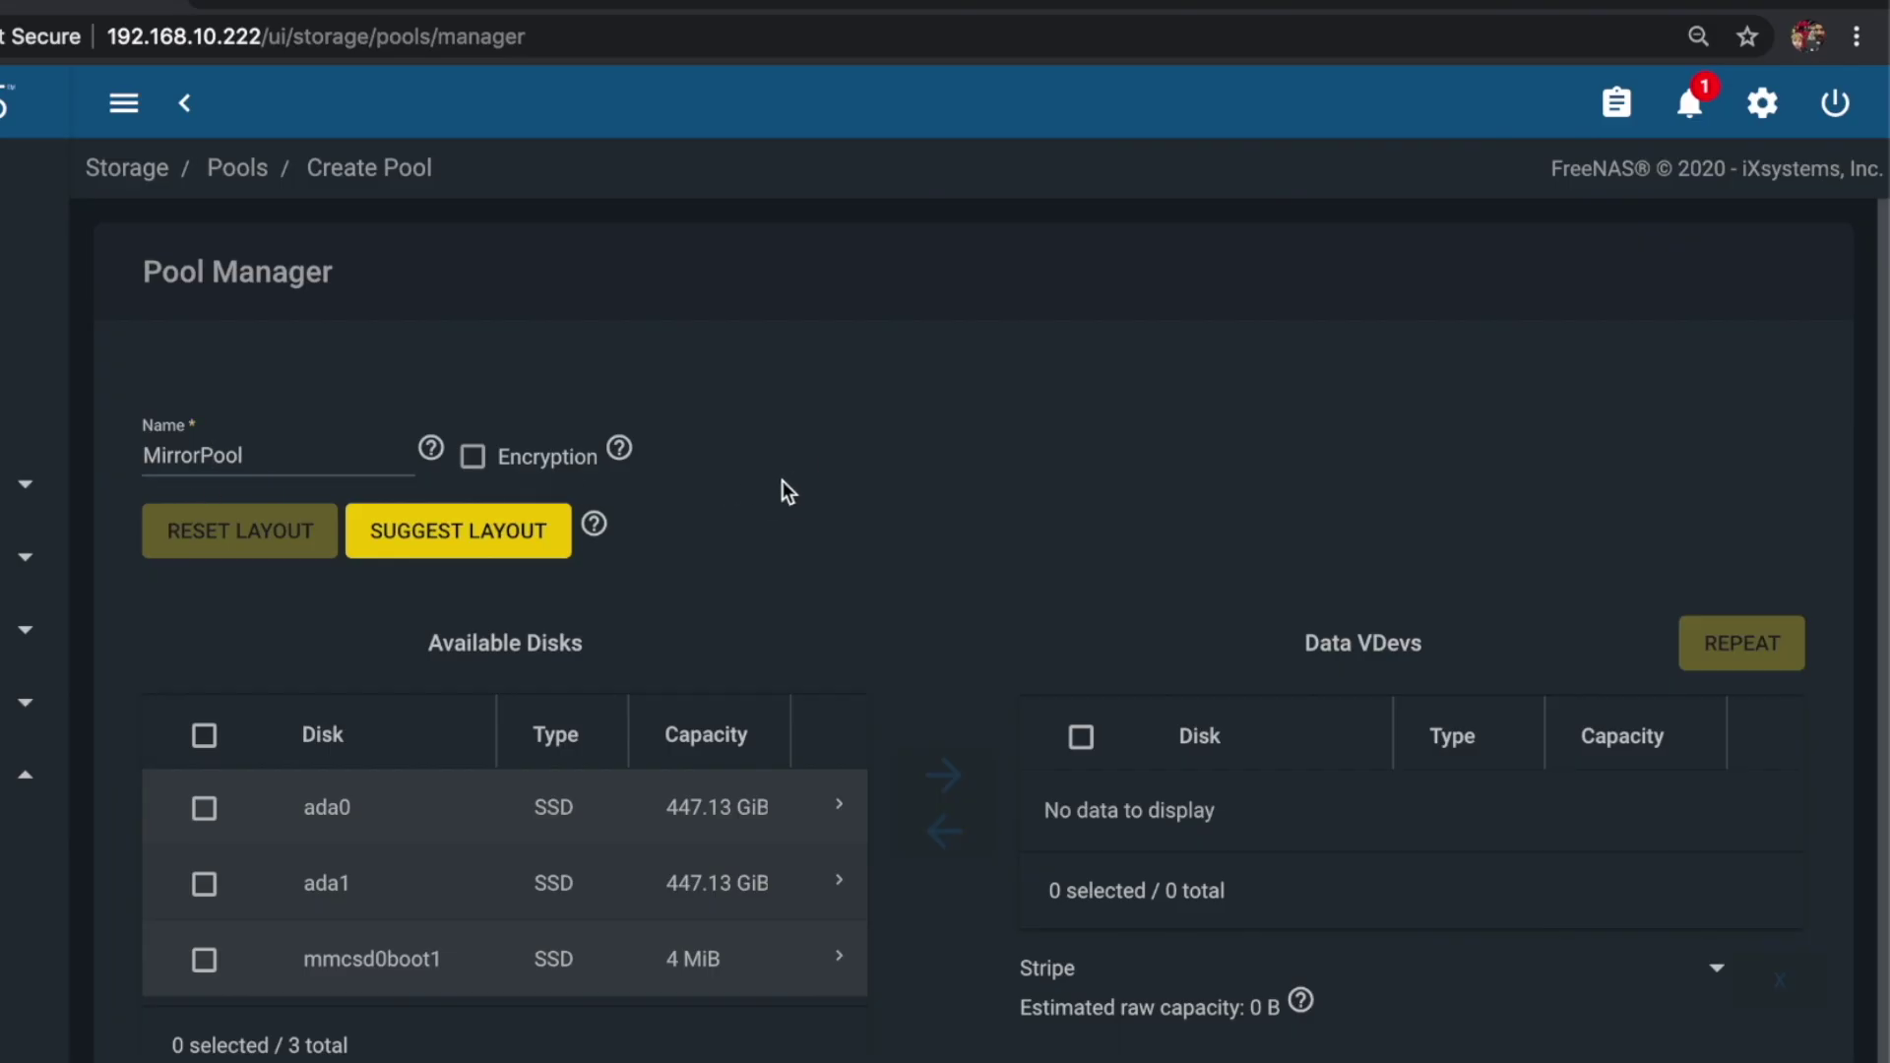
# Put disks ada0 and ada1 into the data vdev with a Mirror layout
pyautogui.click(216, 823)
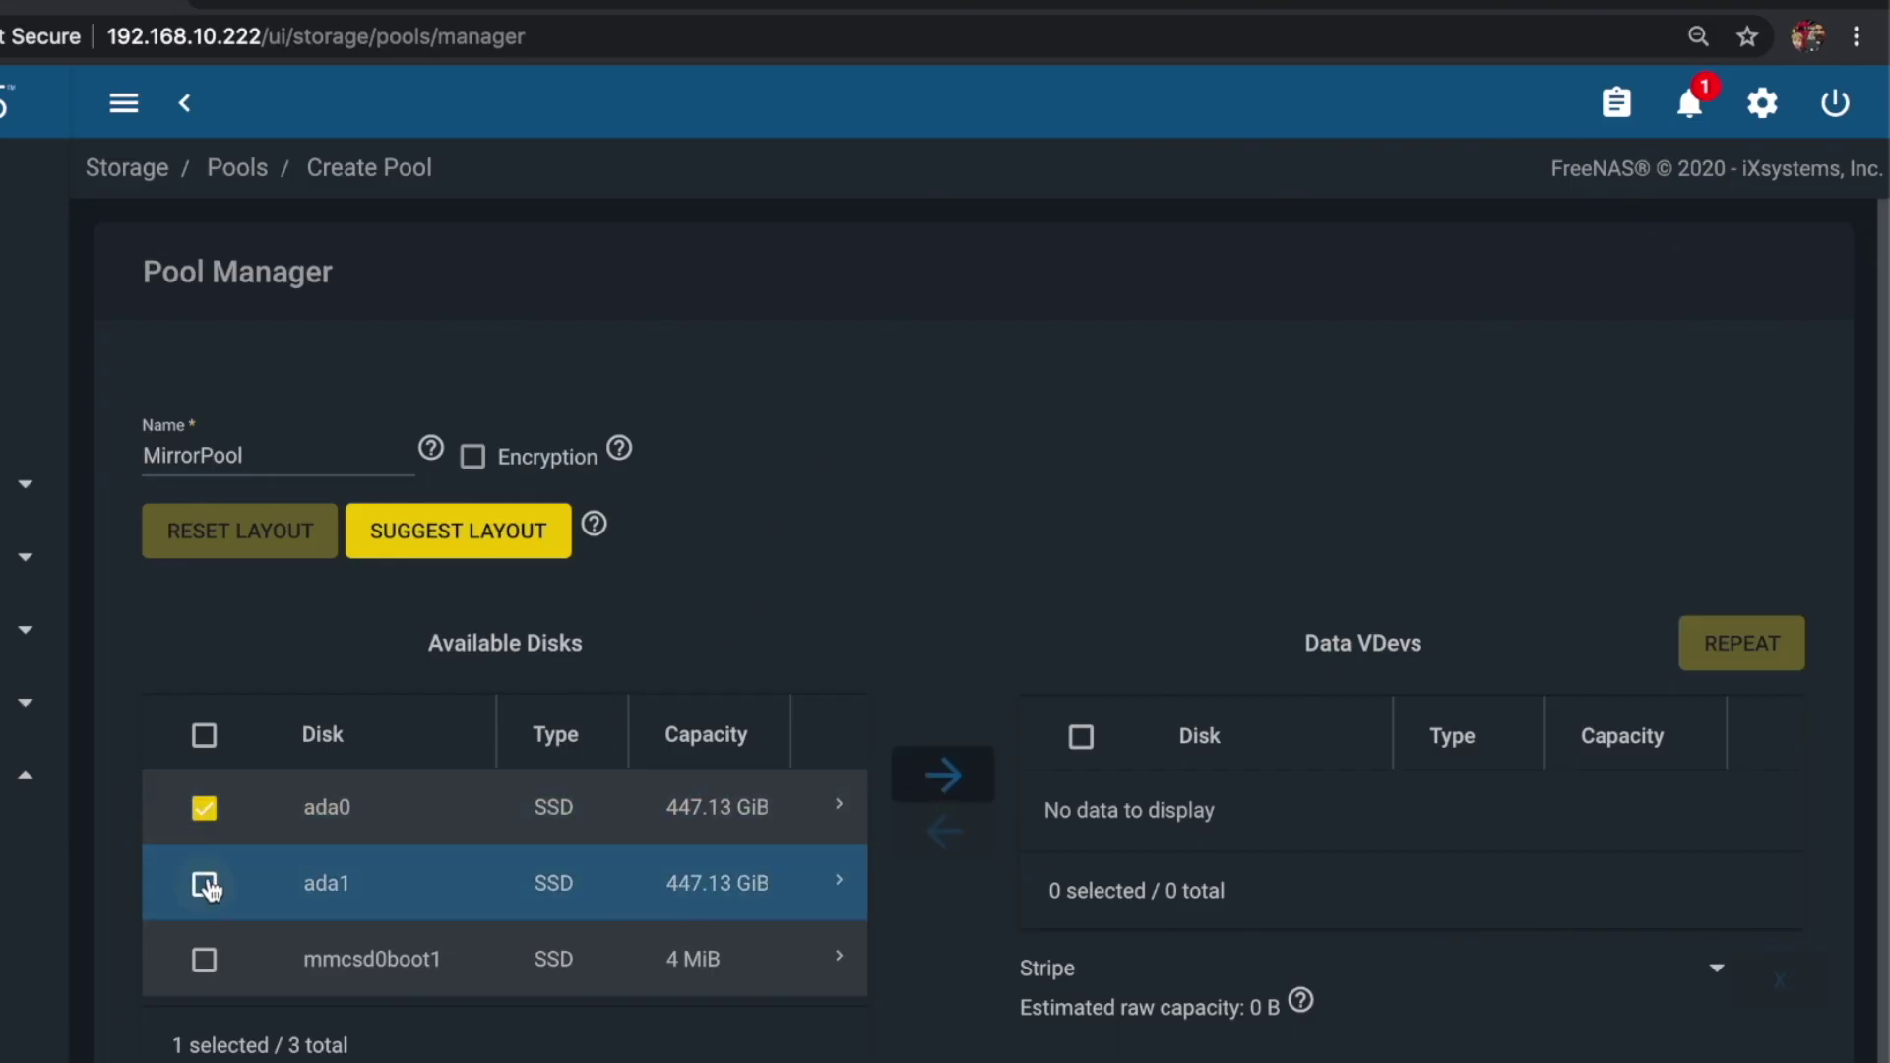
pyautogui.click(207, 886)
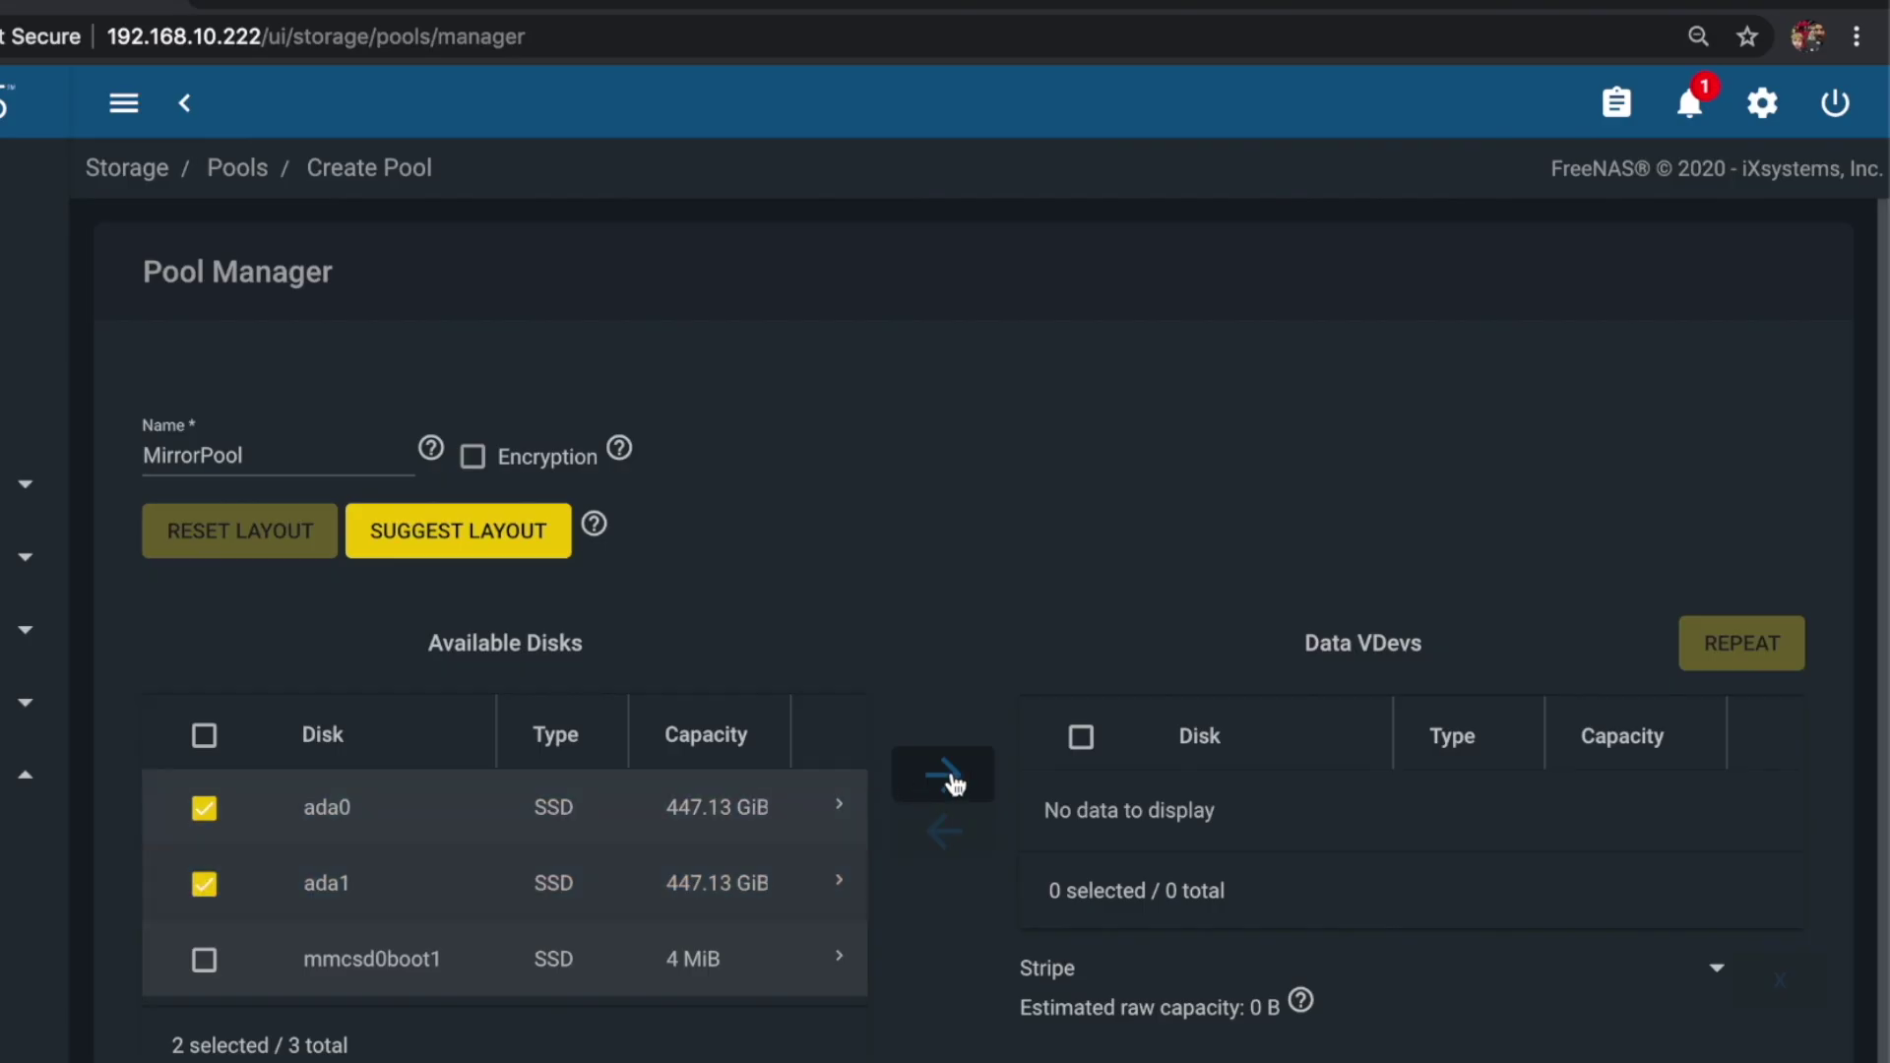
pyautogui.click(946, 778)
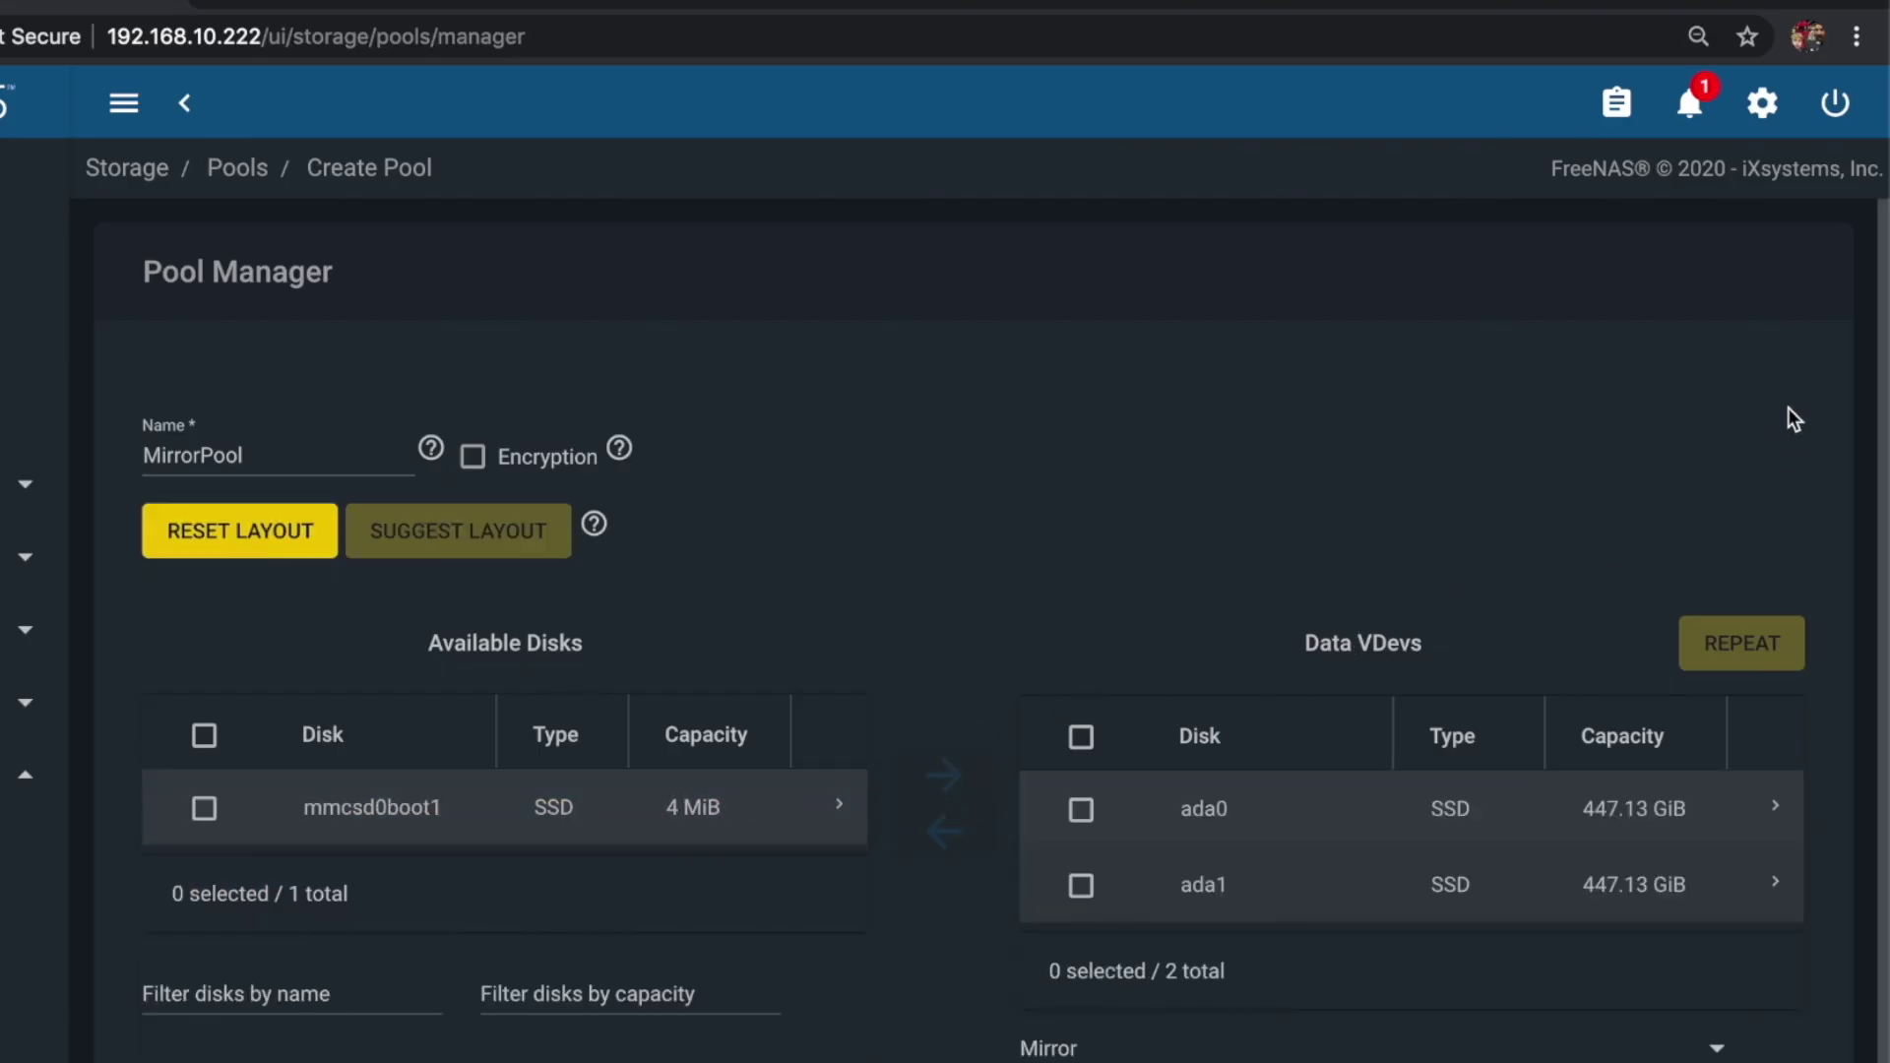
pyautogui.click(1080, 737)
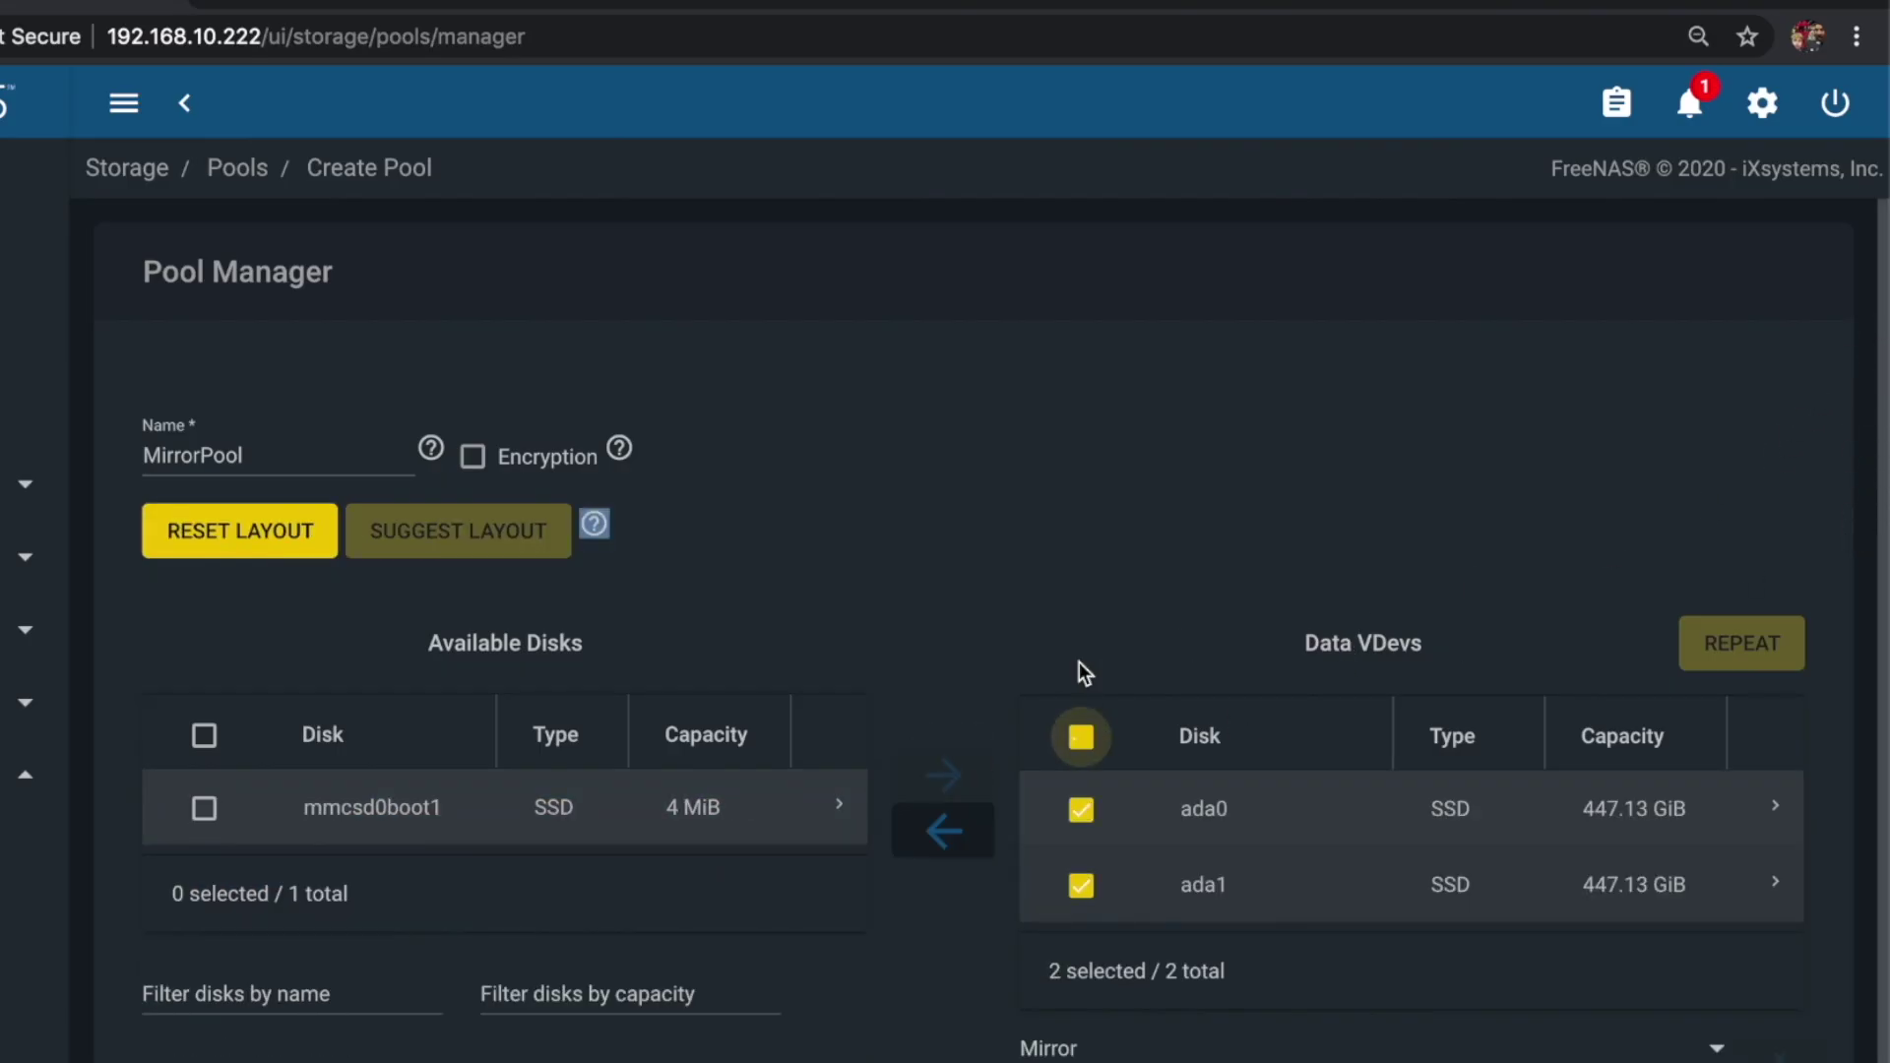
pyautogui.scroll(-1, 760, 1058)
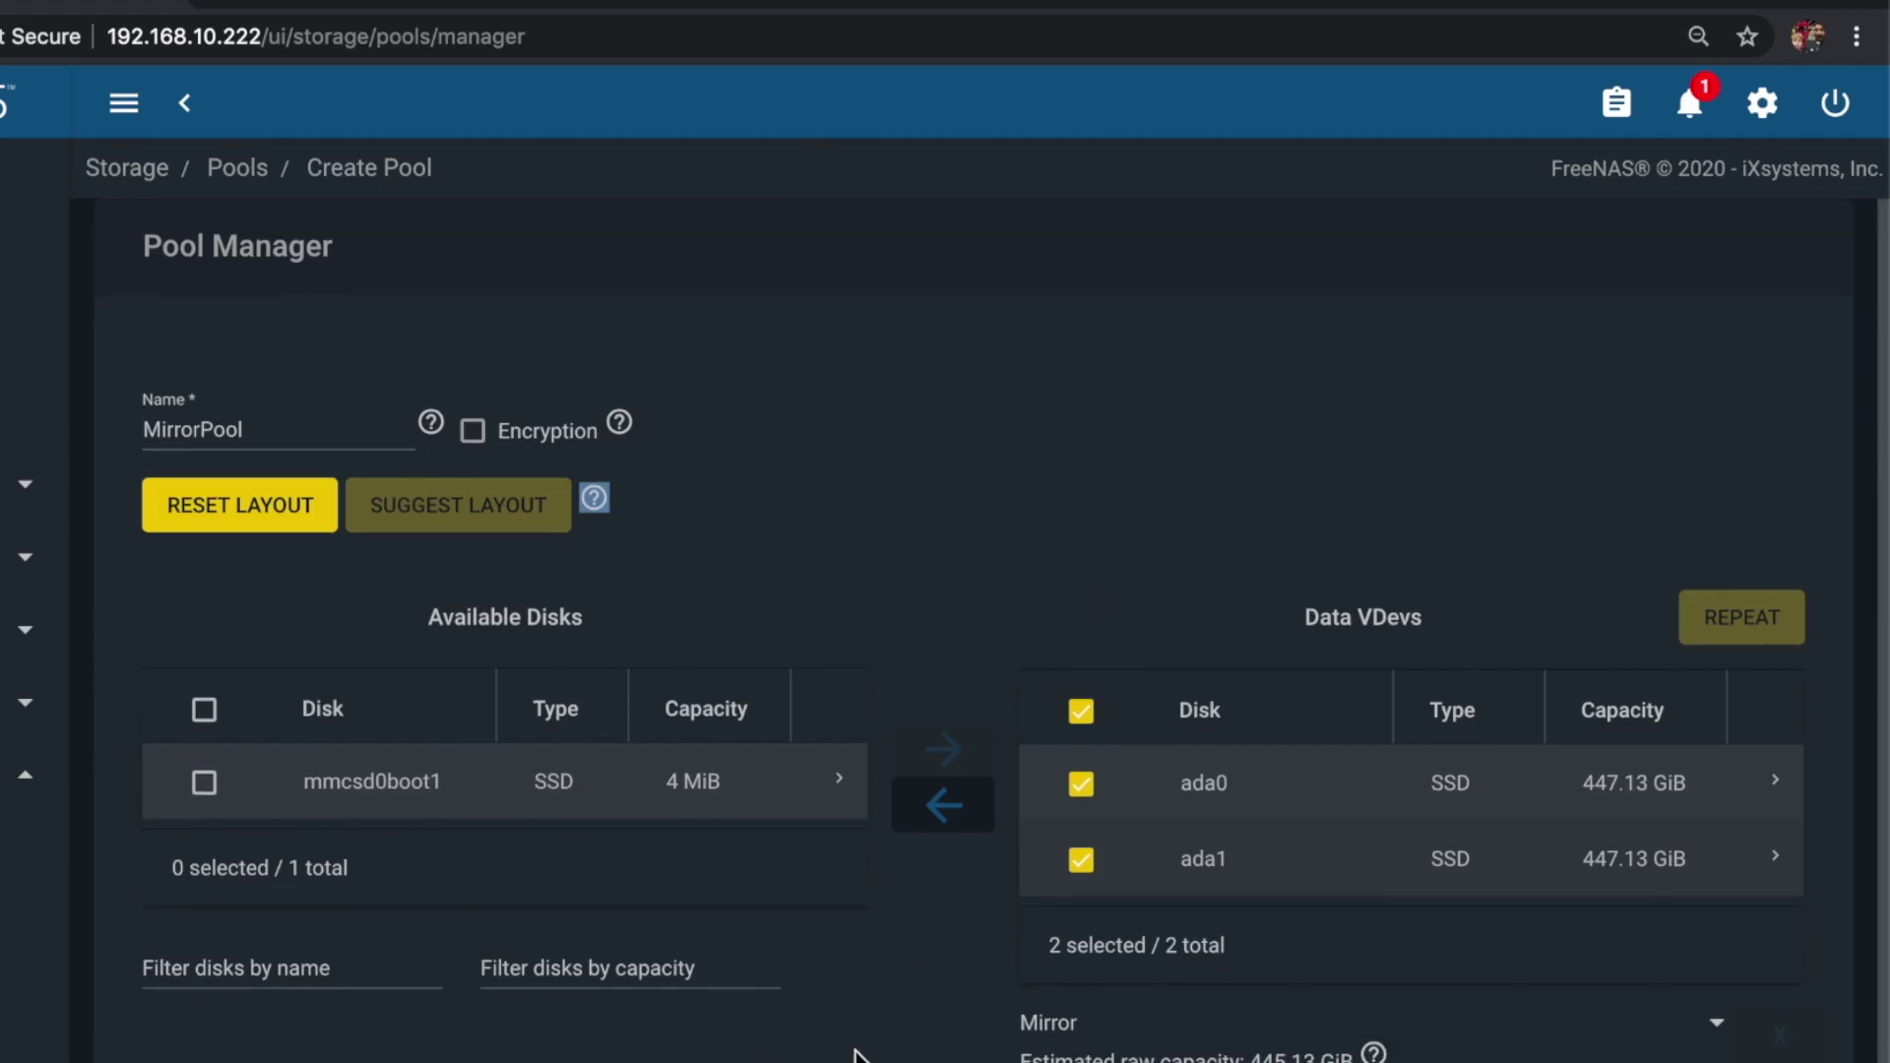
pyautogui.click(1175, 1038)
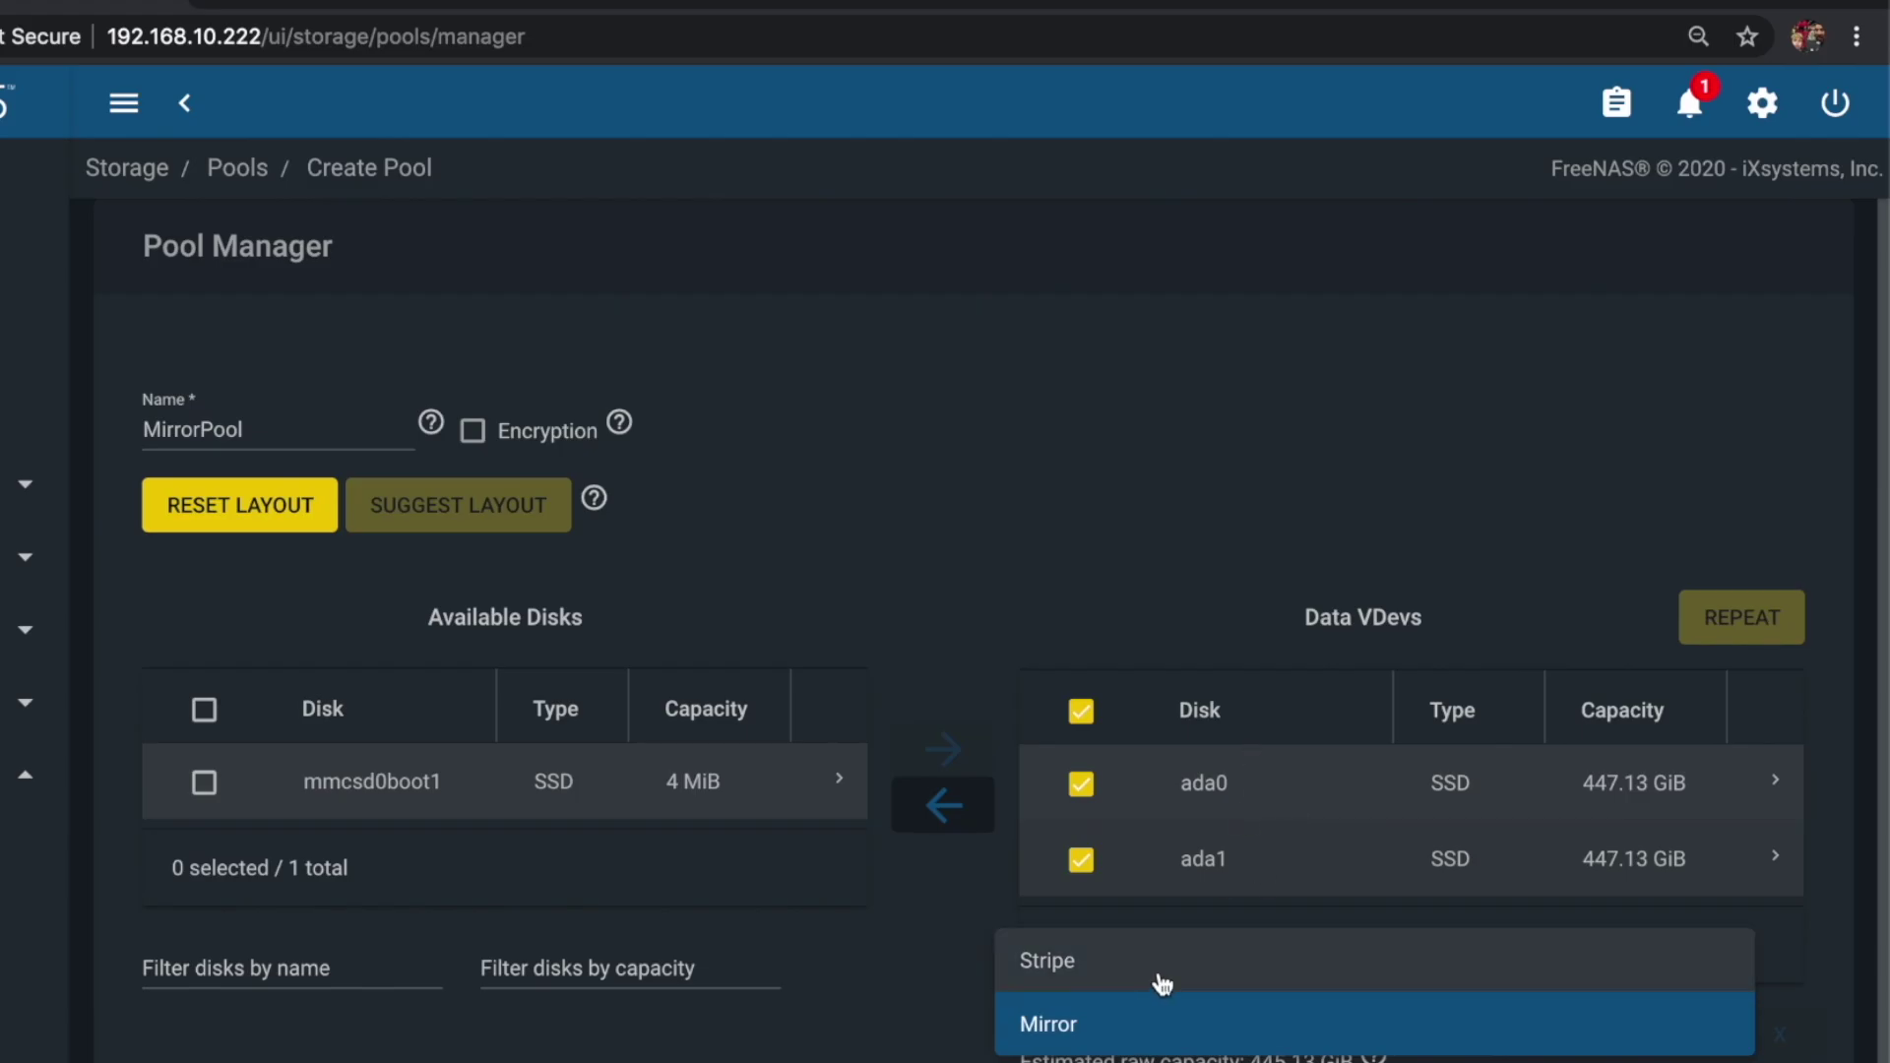
pyautogui.click(1090, 1038)
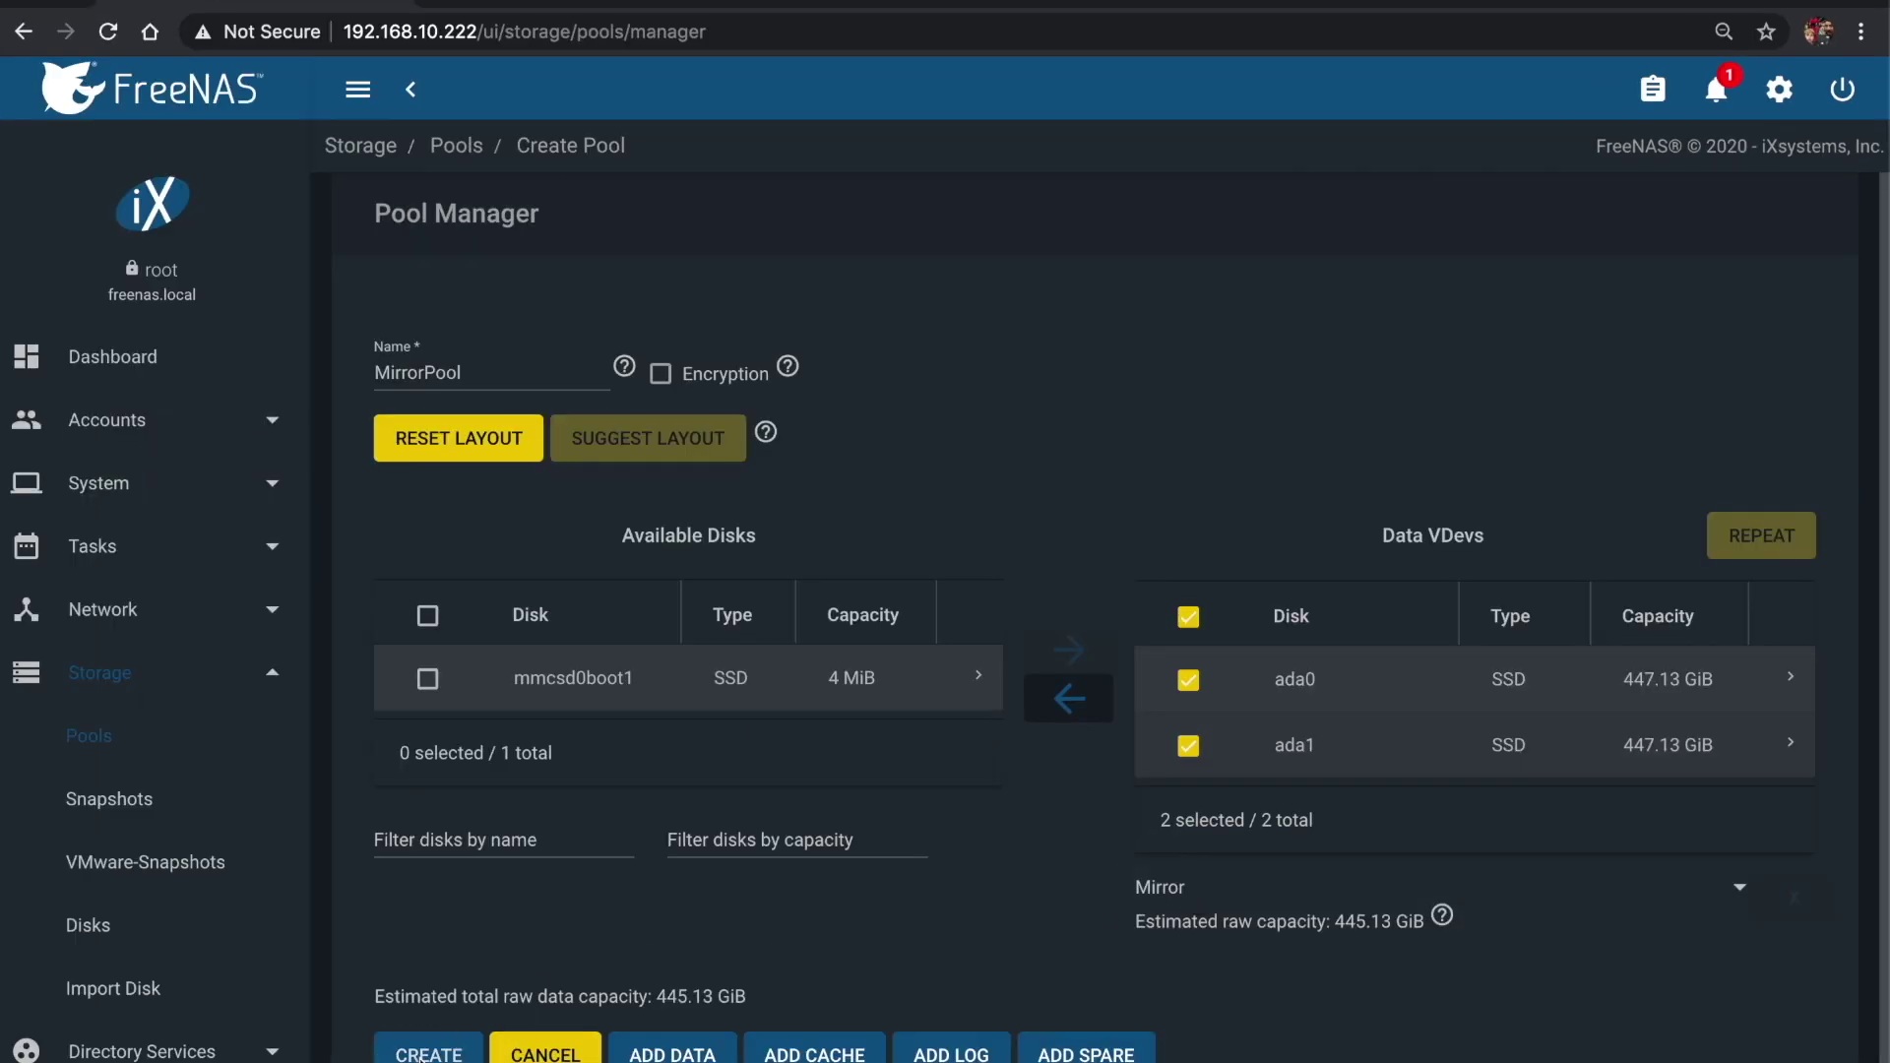
# Create MirrorPool, confirming that the disks will be erased
pyautogui.click(421, 1053)
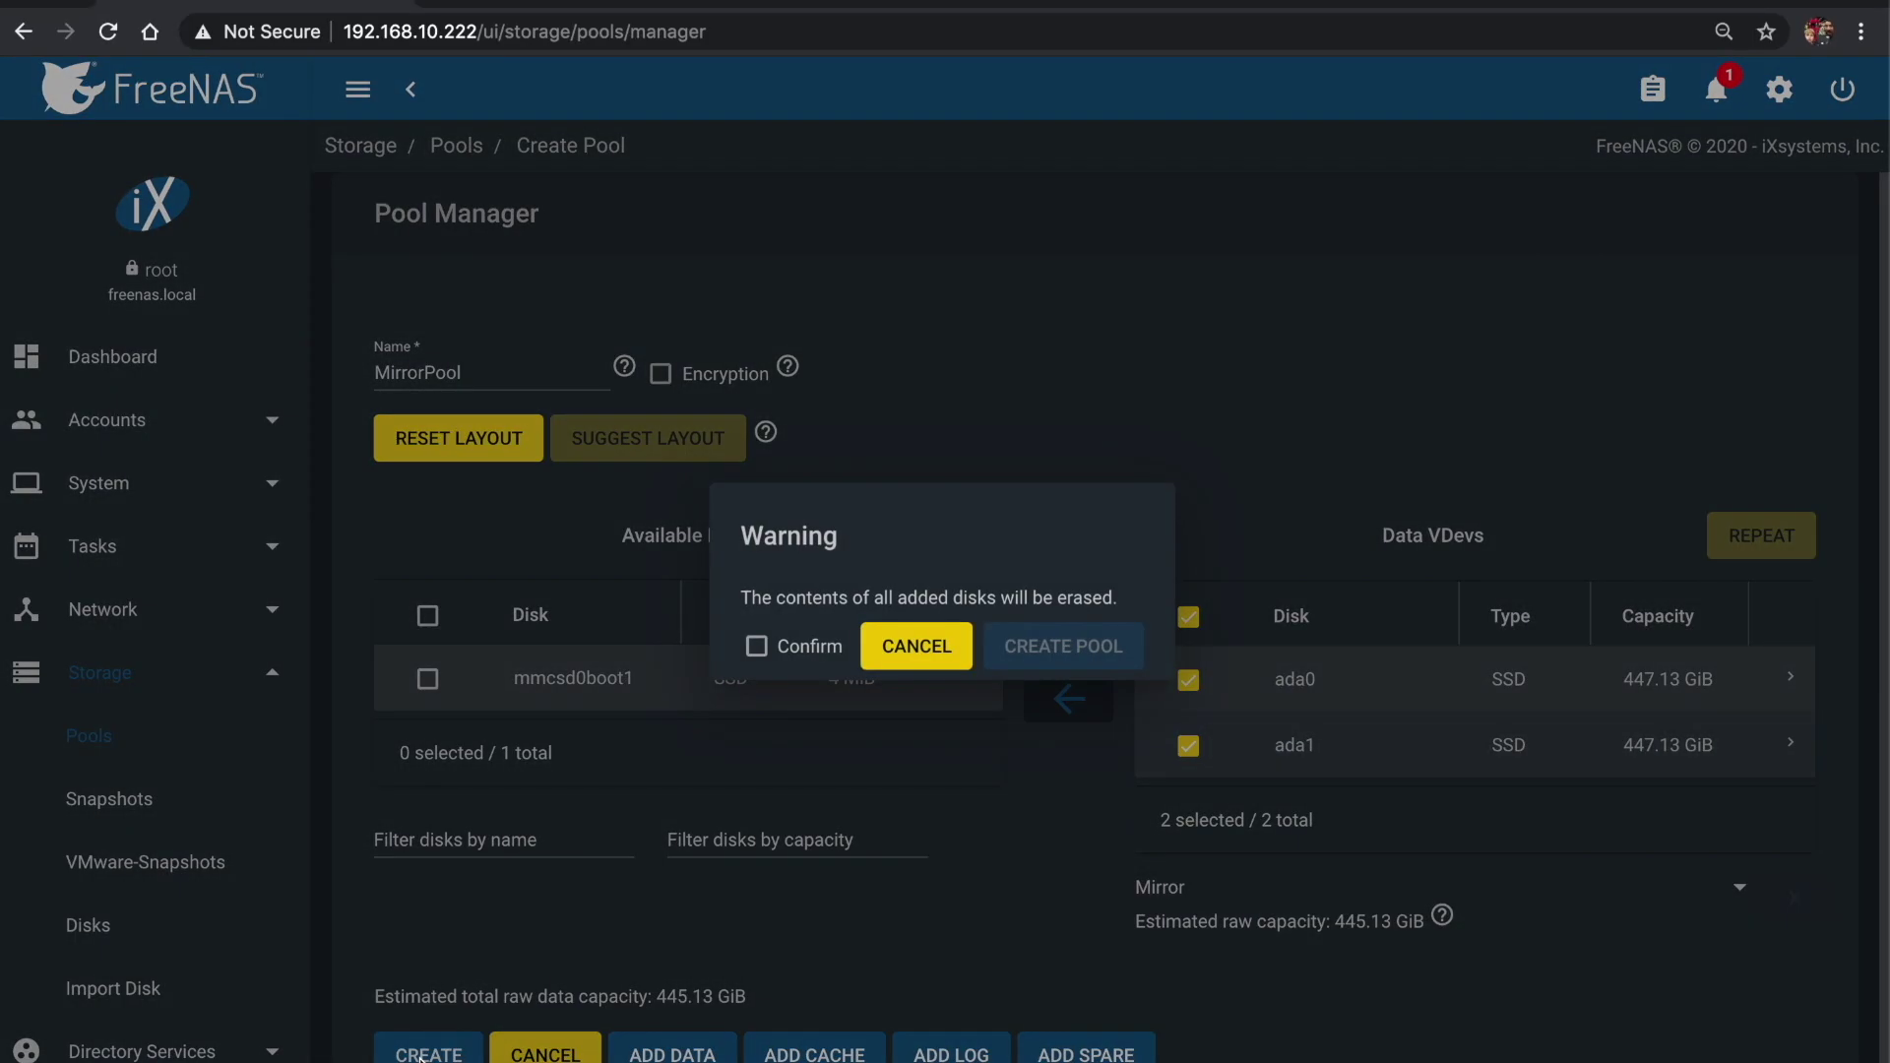
pyautogui.click(801, 658)
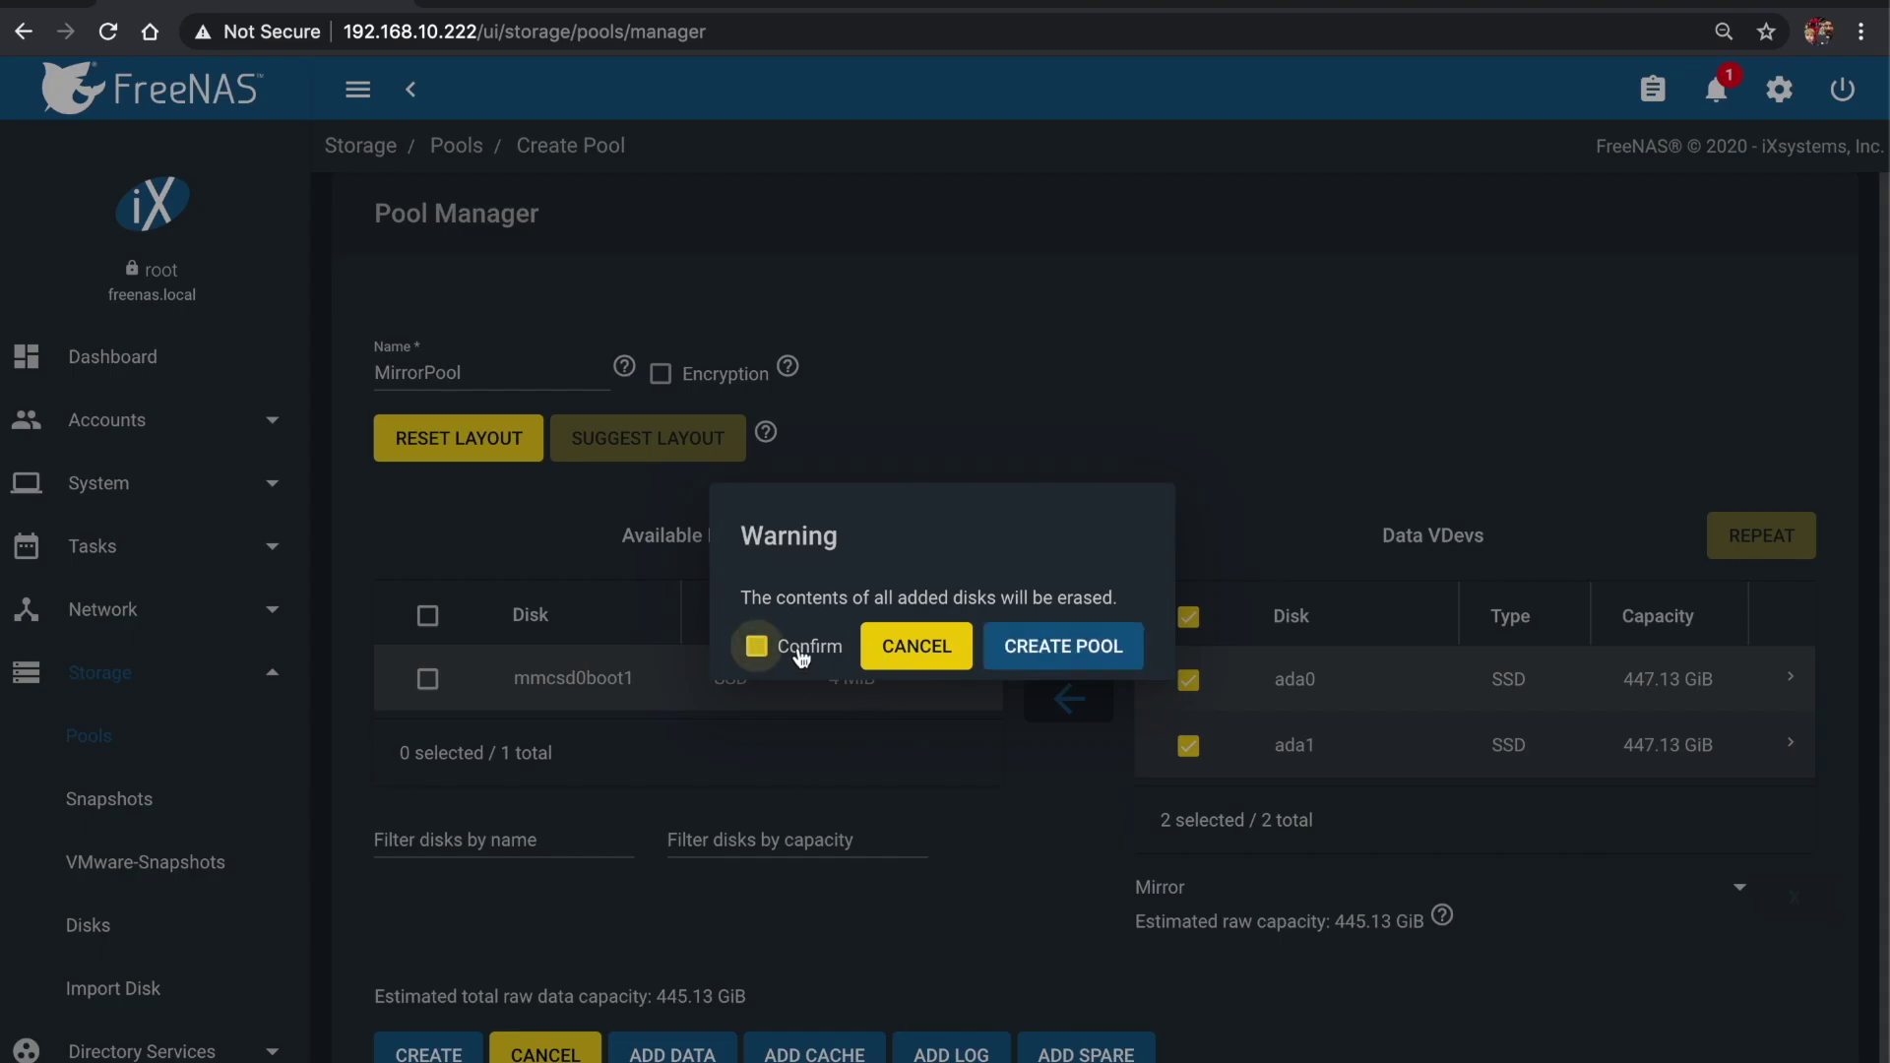
pyautogui.click(1061, 650)
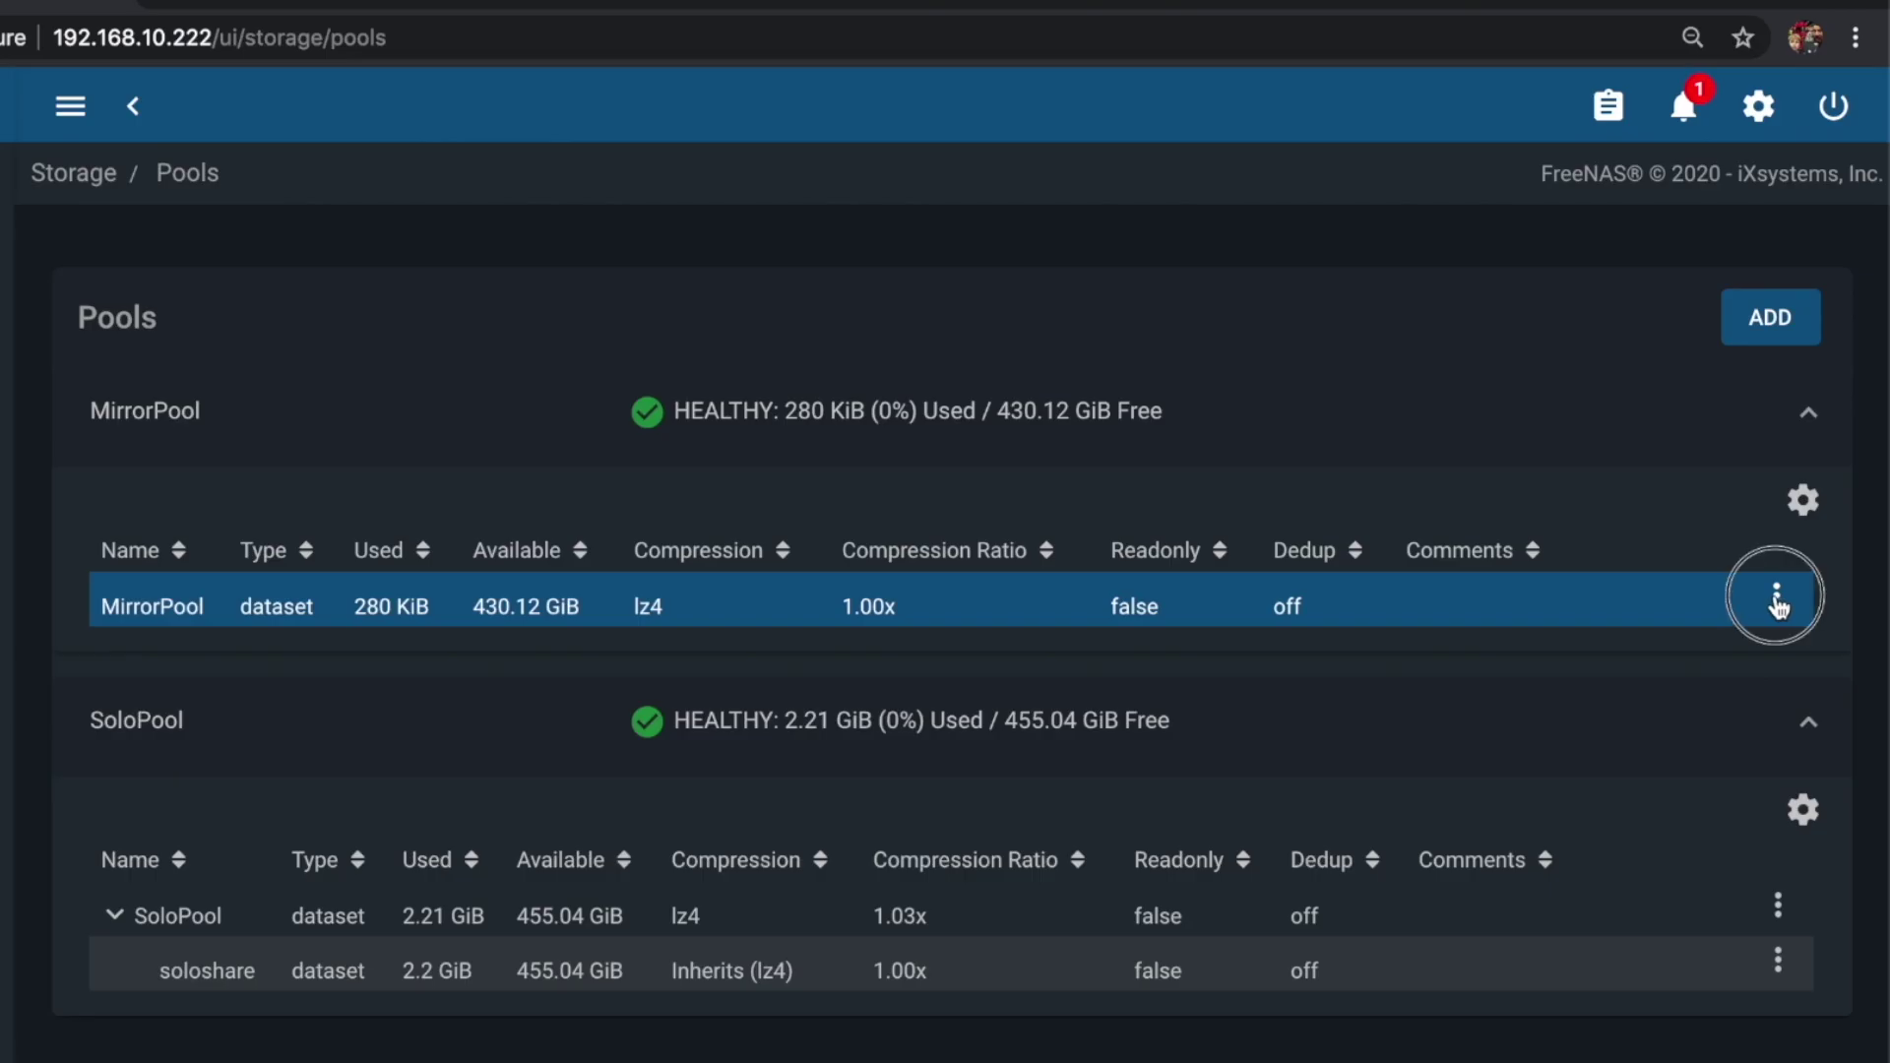
# Add a dataset named mirrorshare under MirrorPool with default Advanced Mode settings and save it
pyautogui.click(1789, 504)
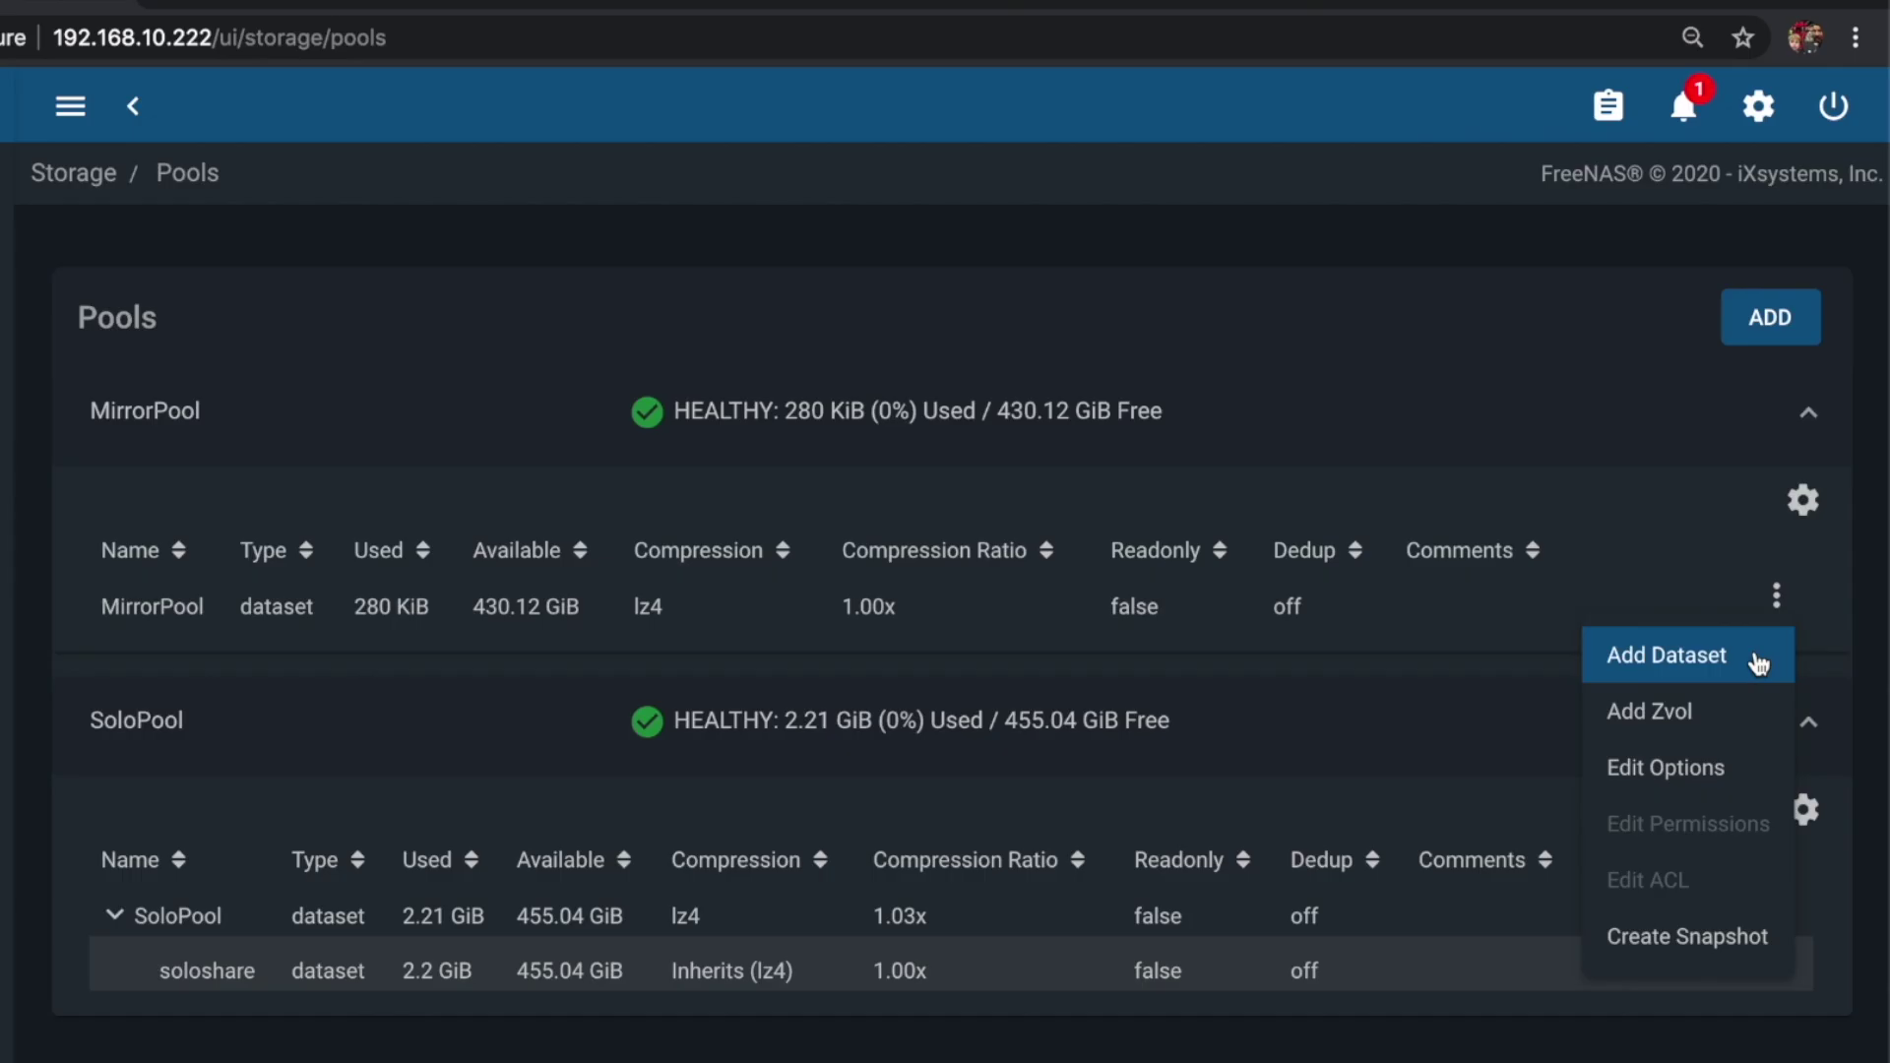
pyautogui.click(1758, 663)
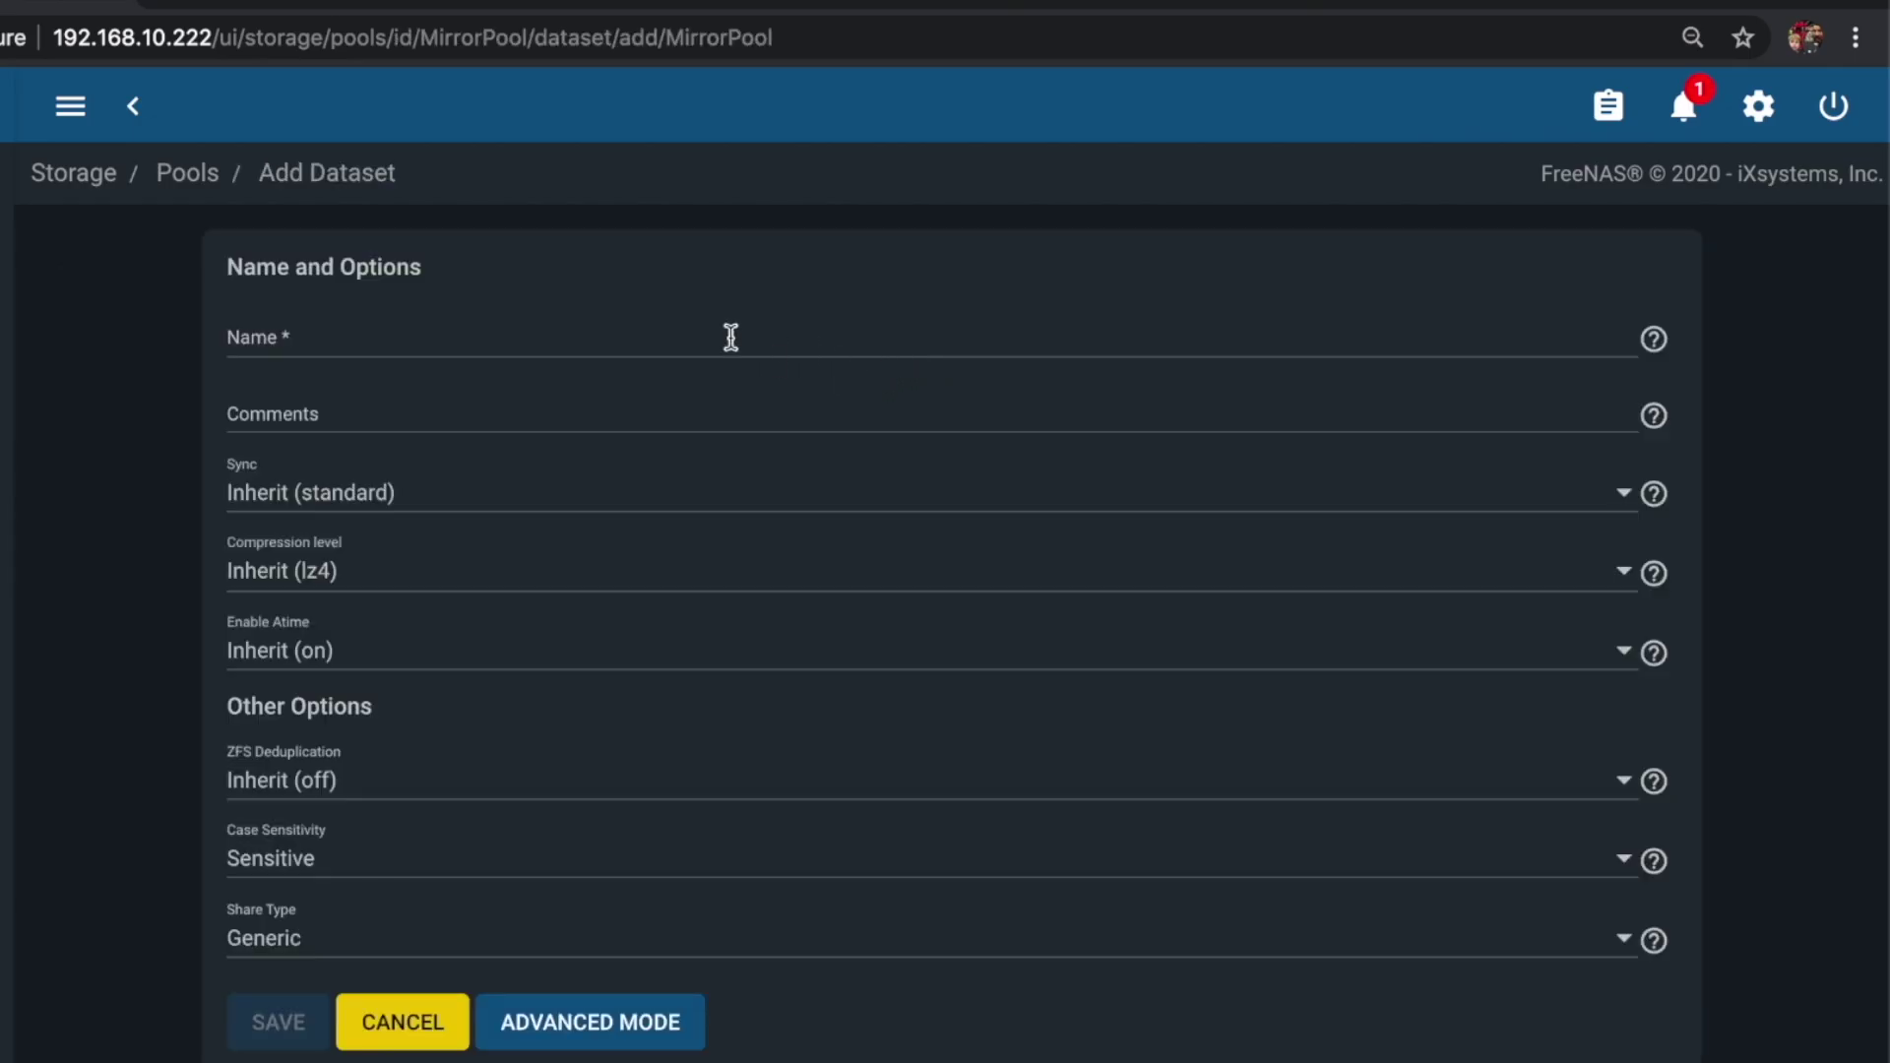
pyautogui.click(731, 337)
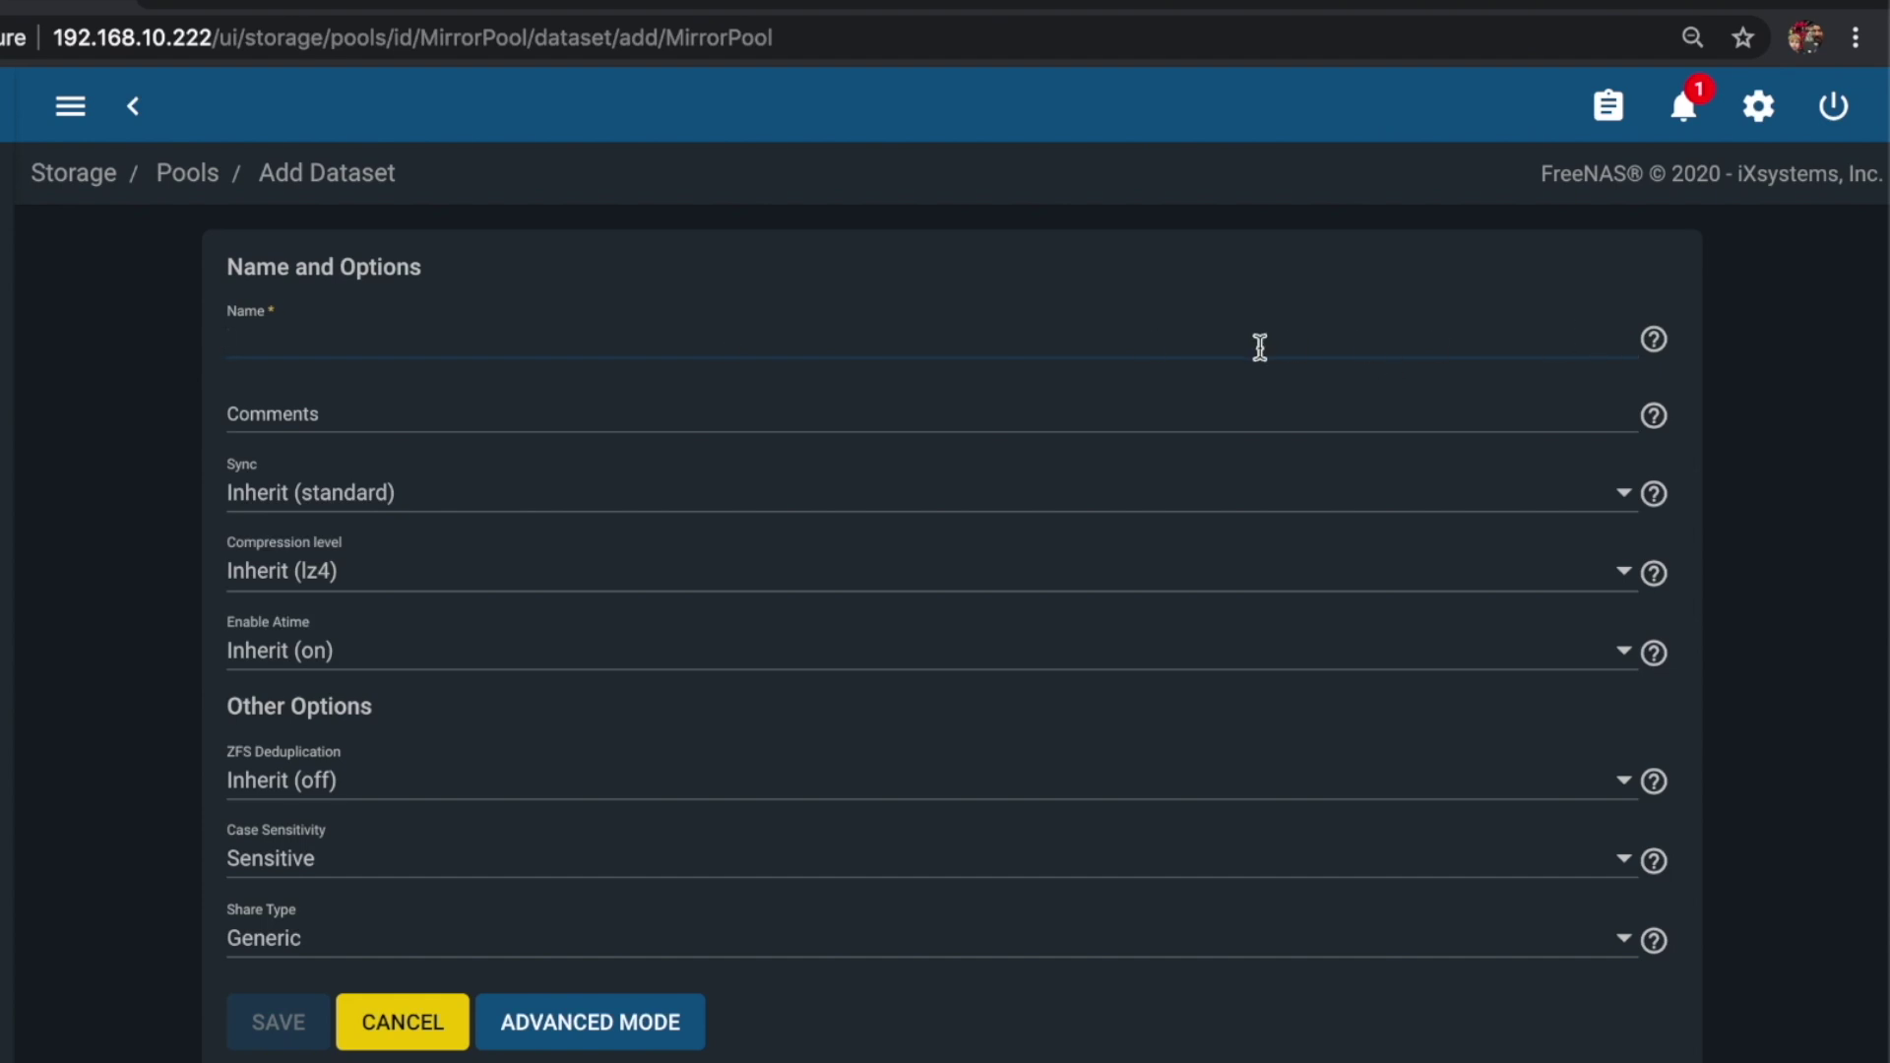
pyautogui.write('mirrorshare')
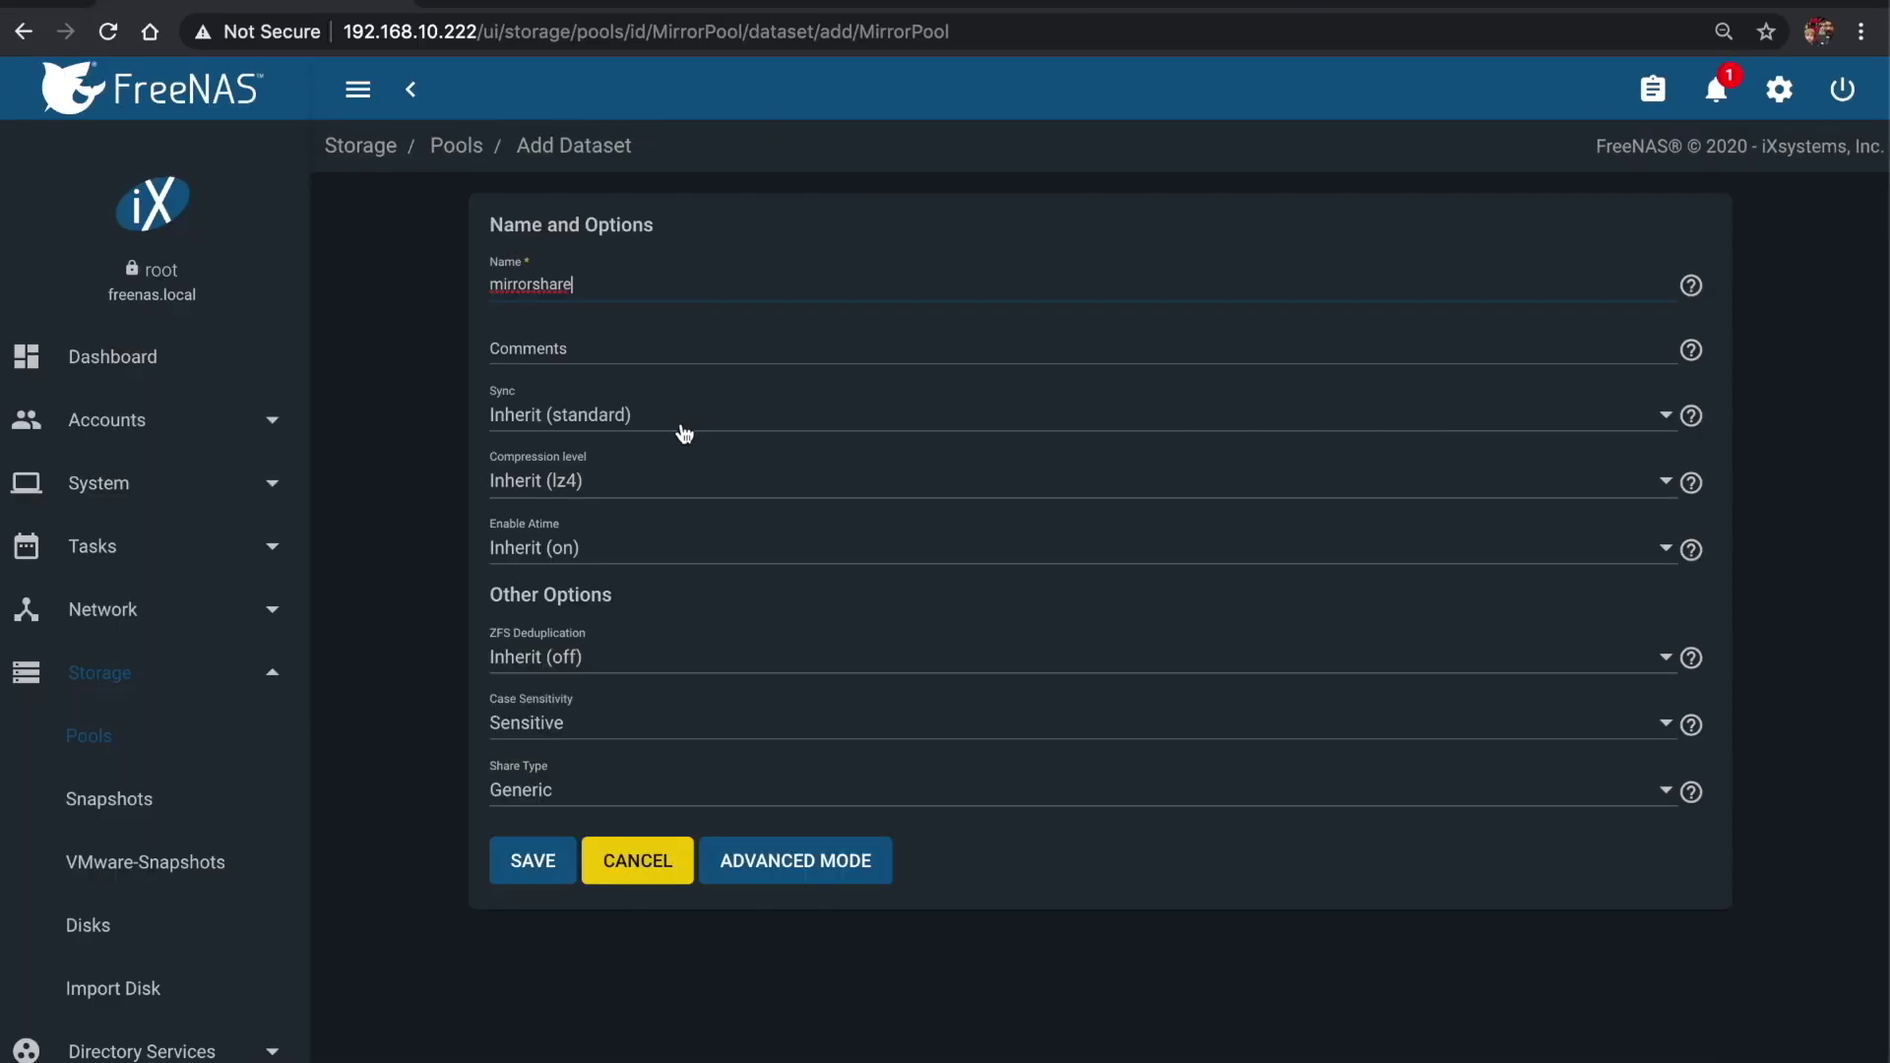
pyautogui.click(856, 862)
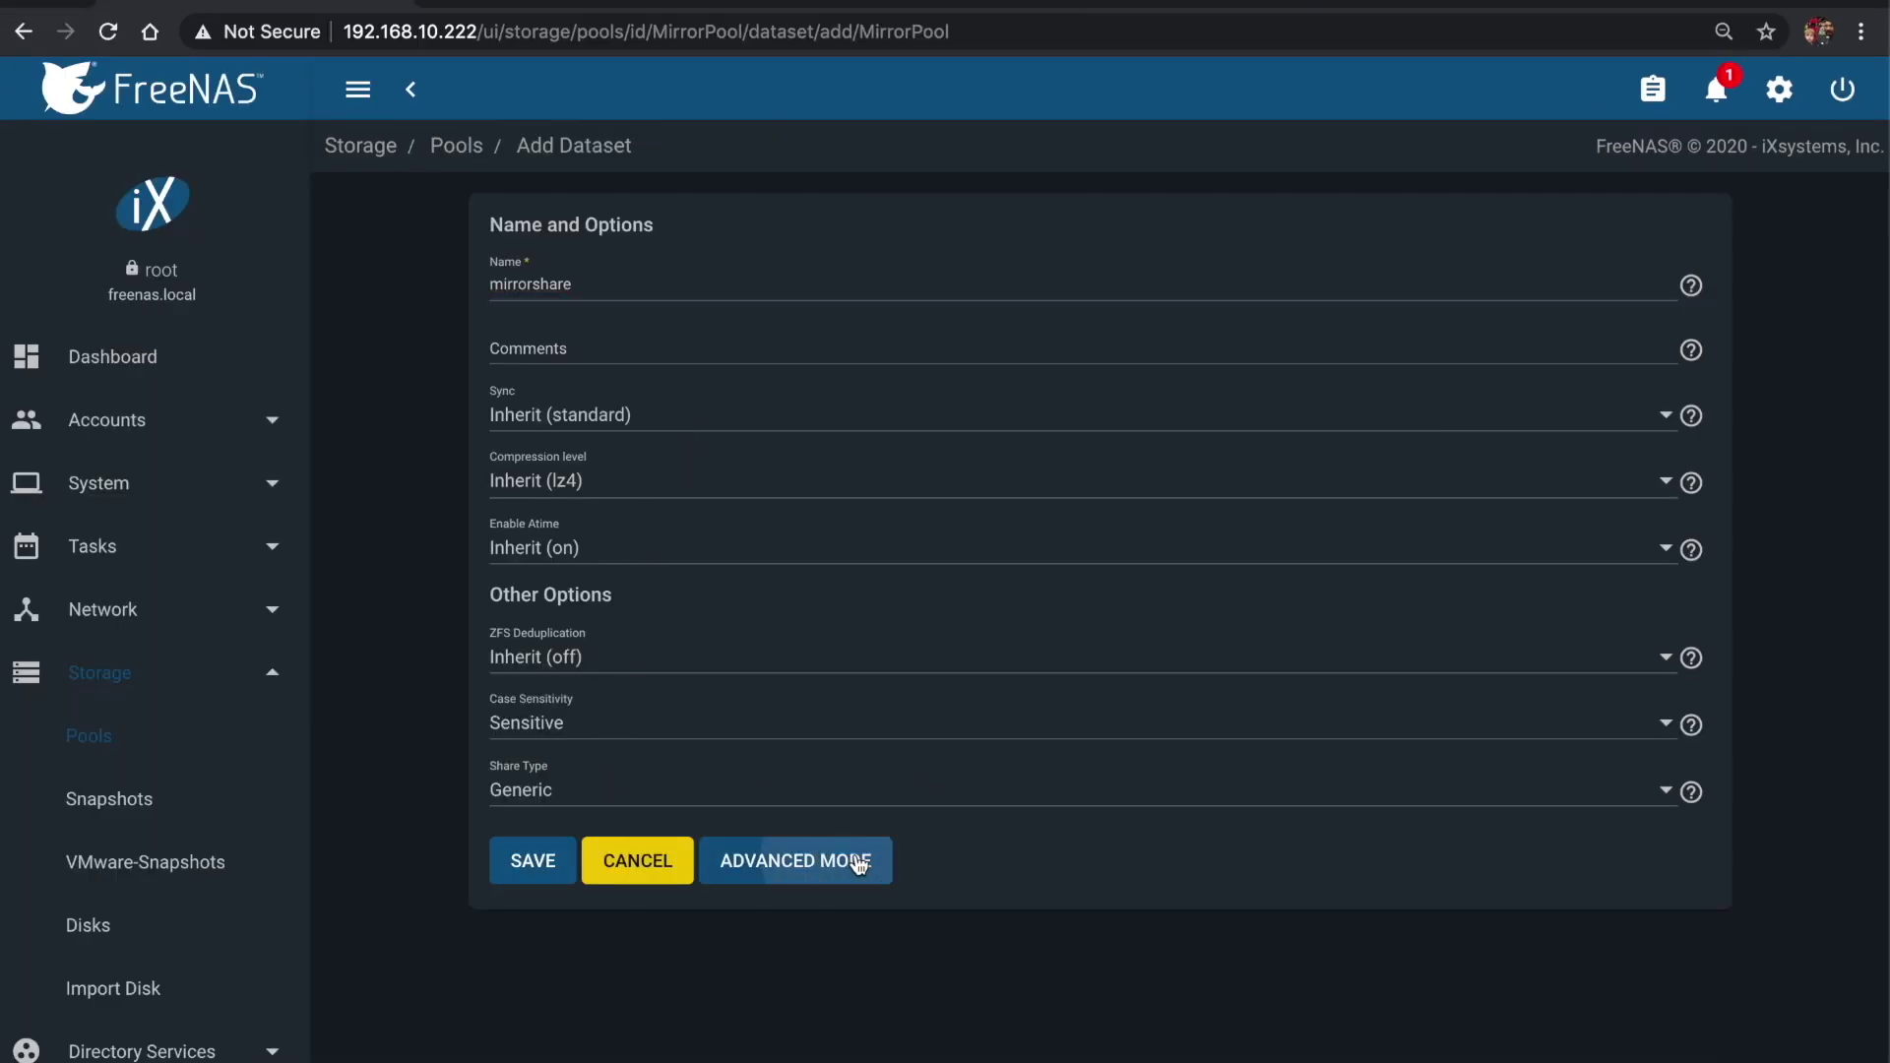
pyautogui.scroll(-1, 1673, 610)
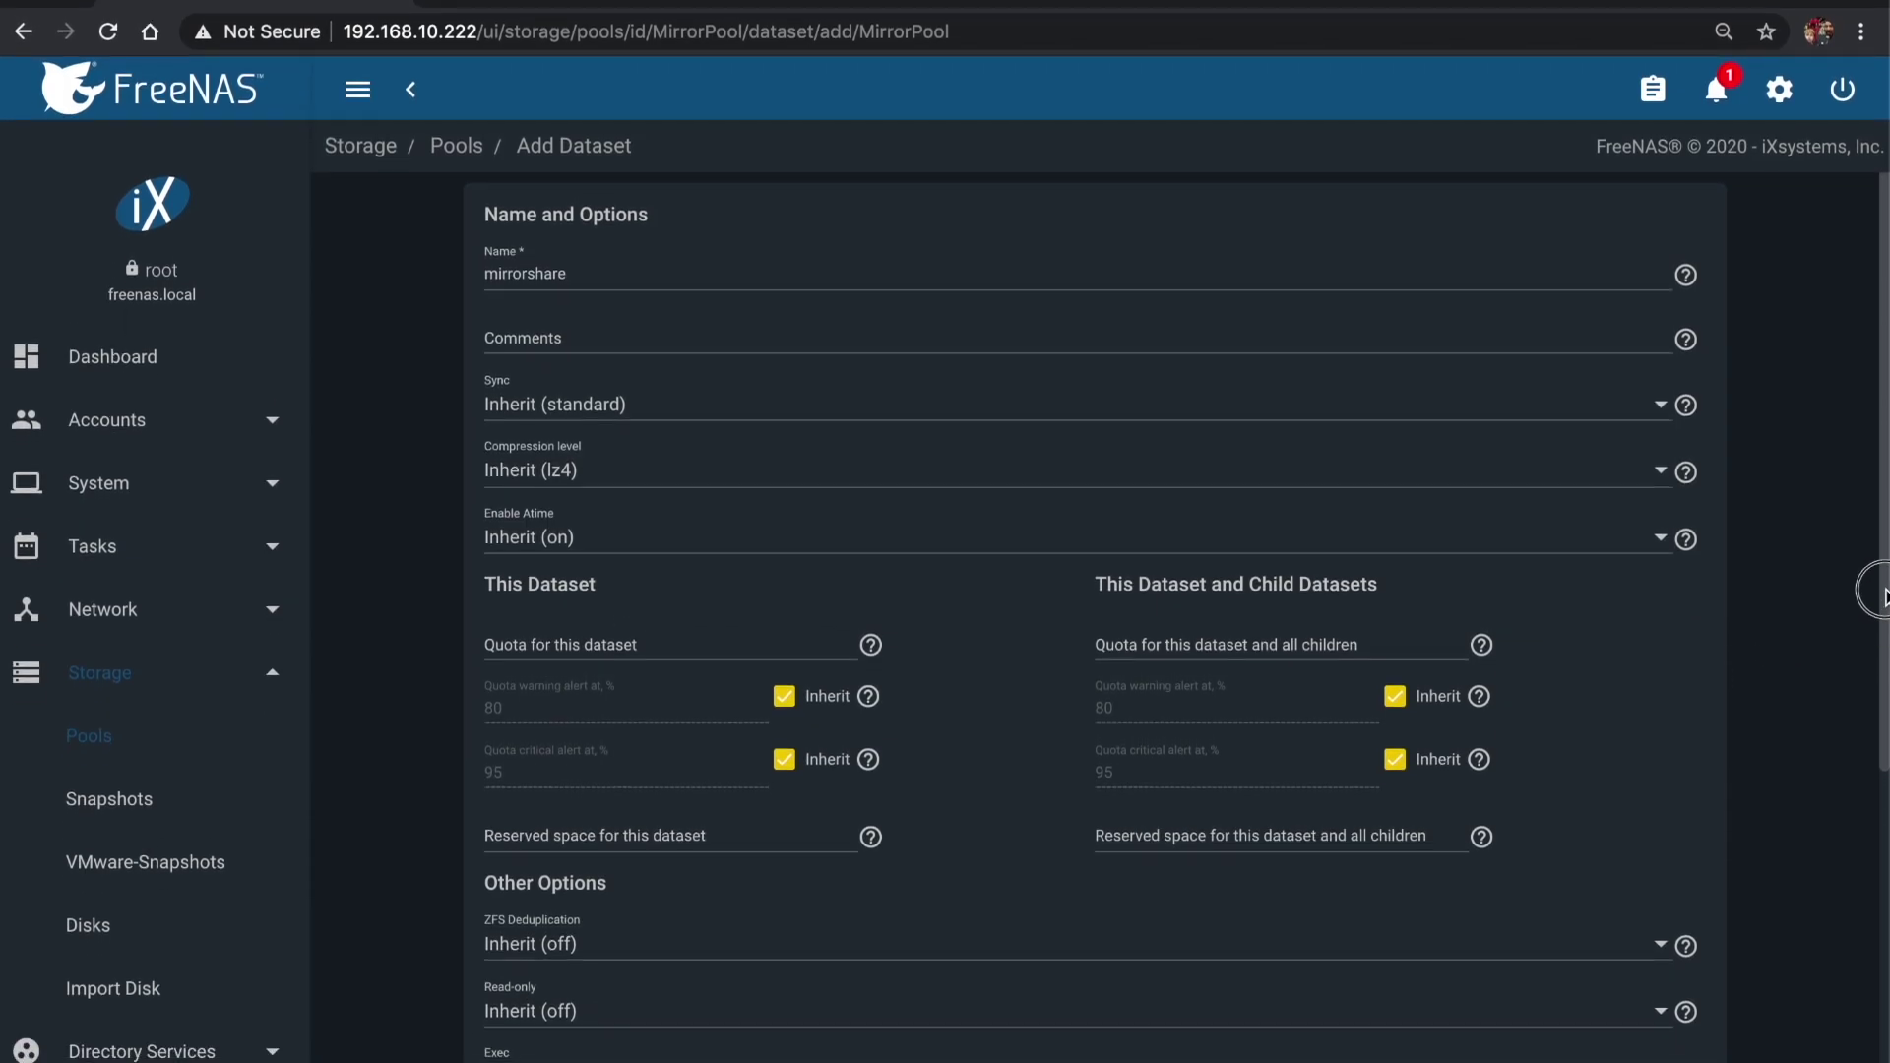
pyautogui.scroll(-1, 1880, 713)
pyautogui.scroll(-5, 1880, 630)
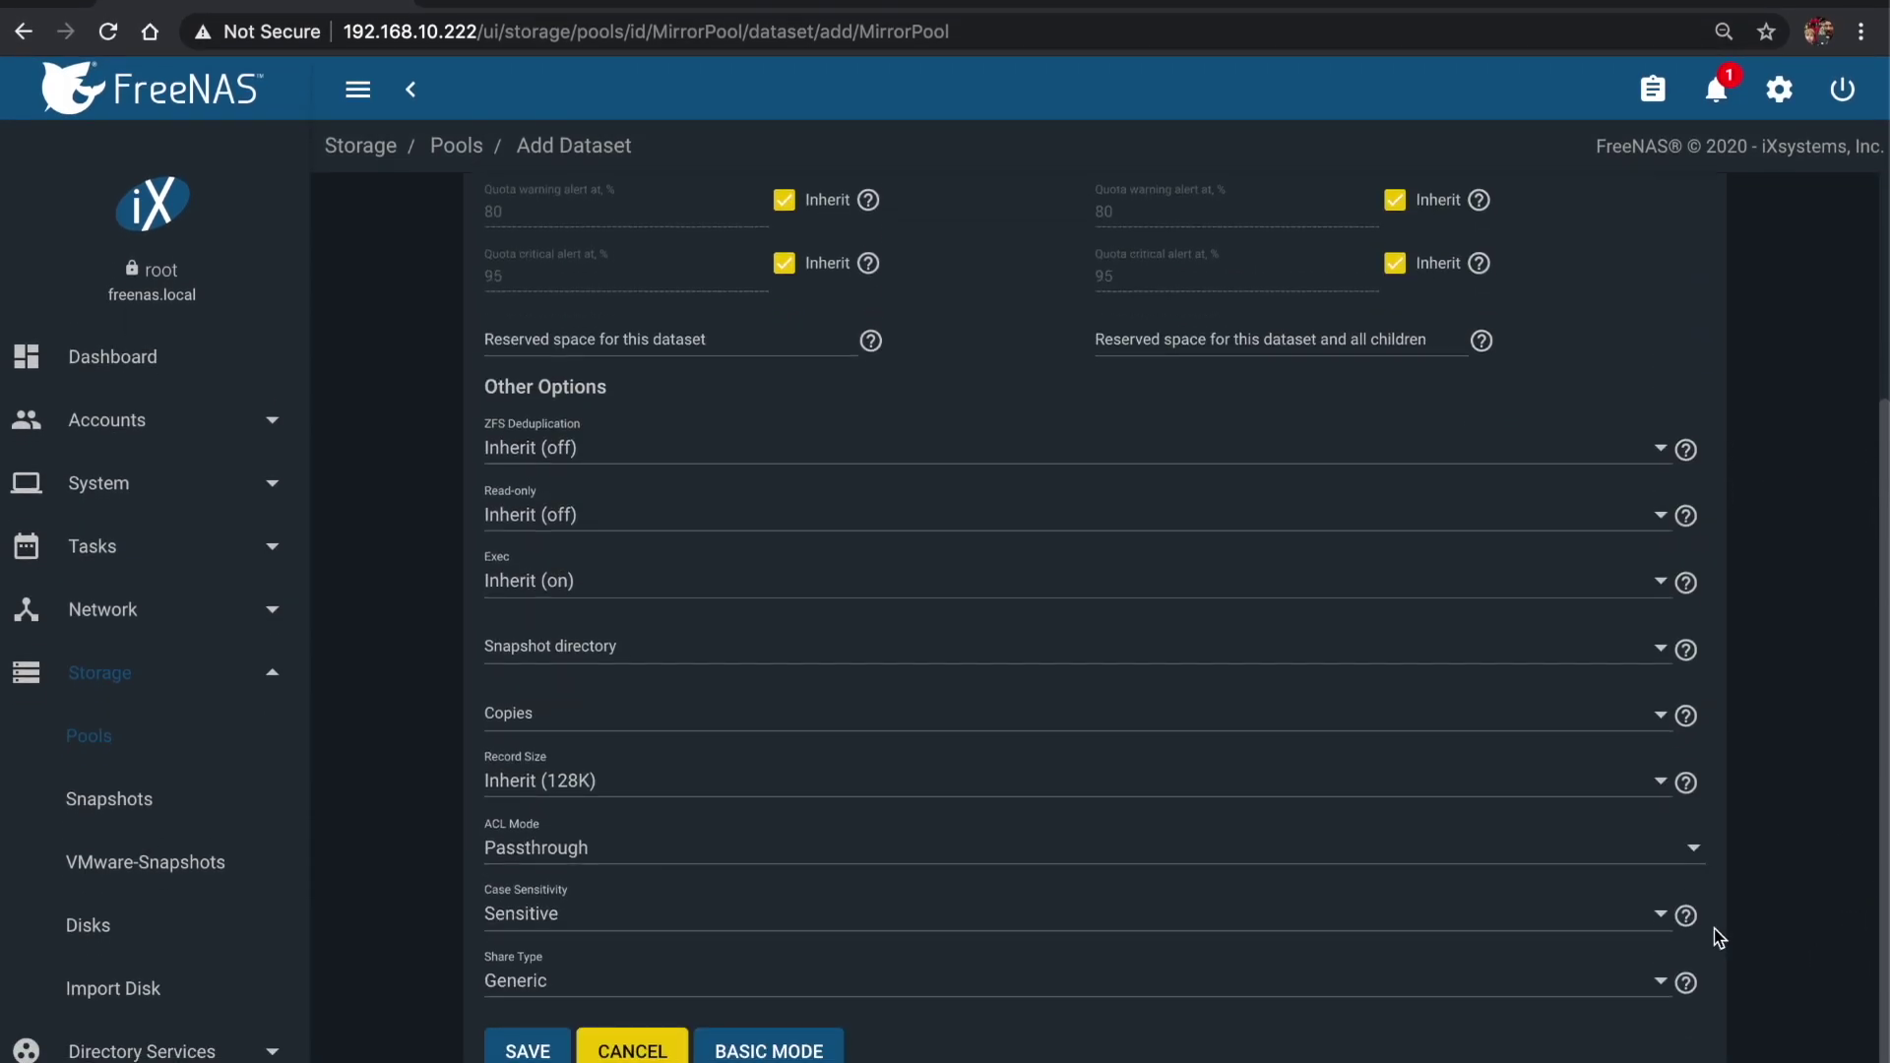
pyautogui.click(530, 1052)
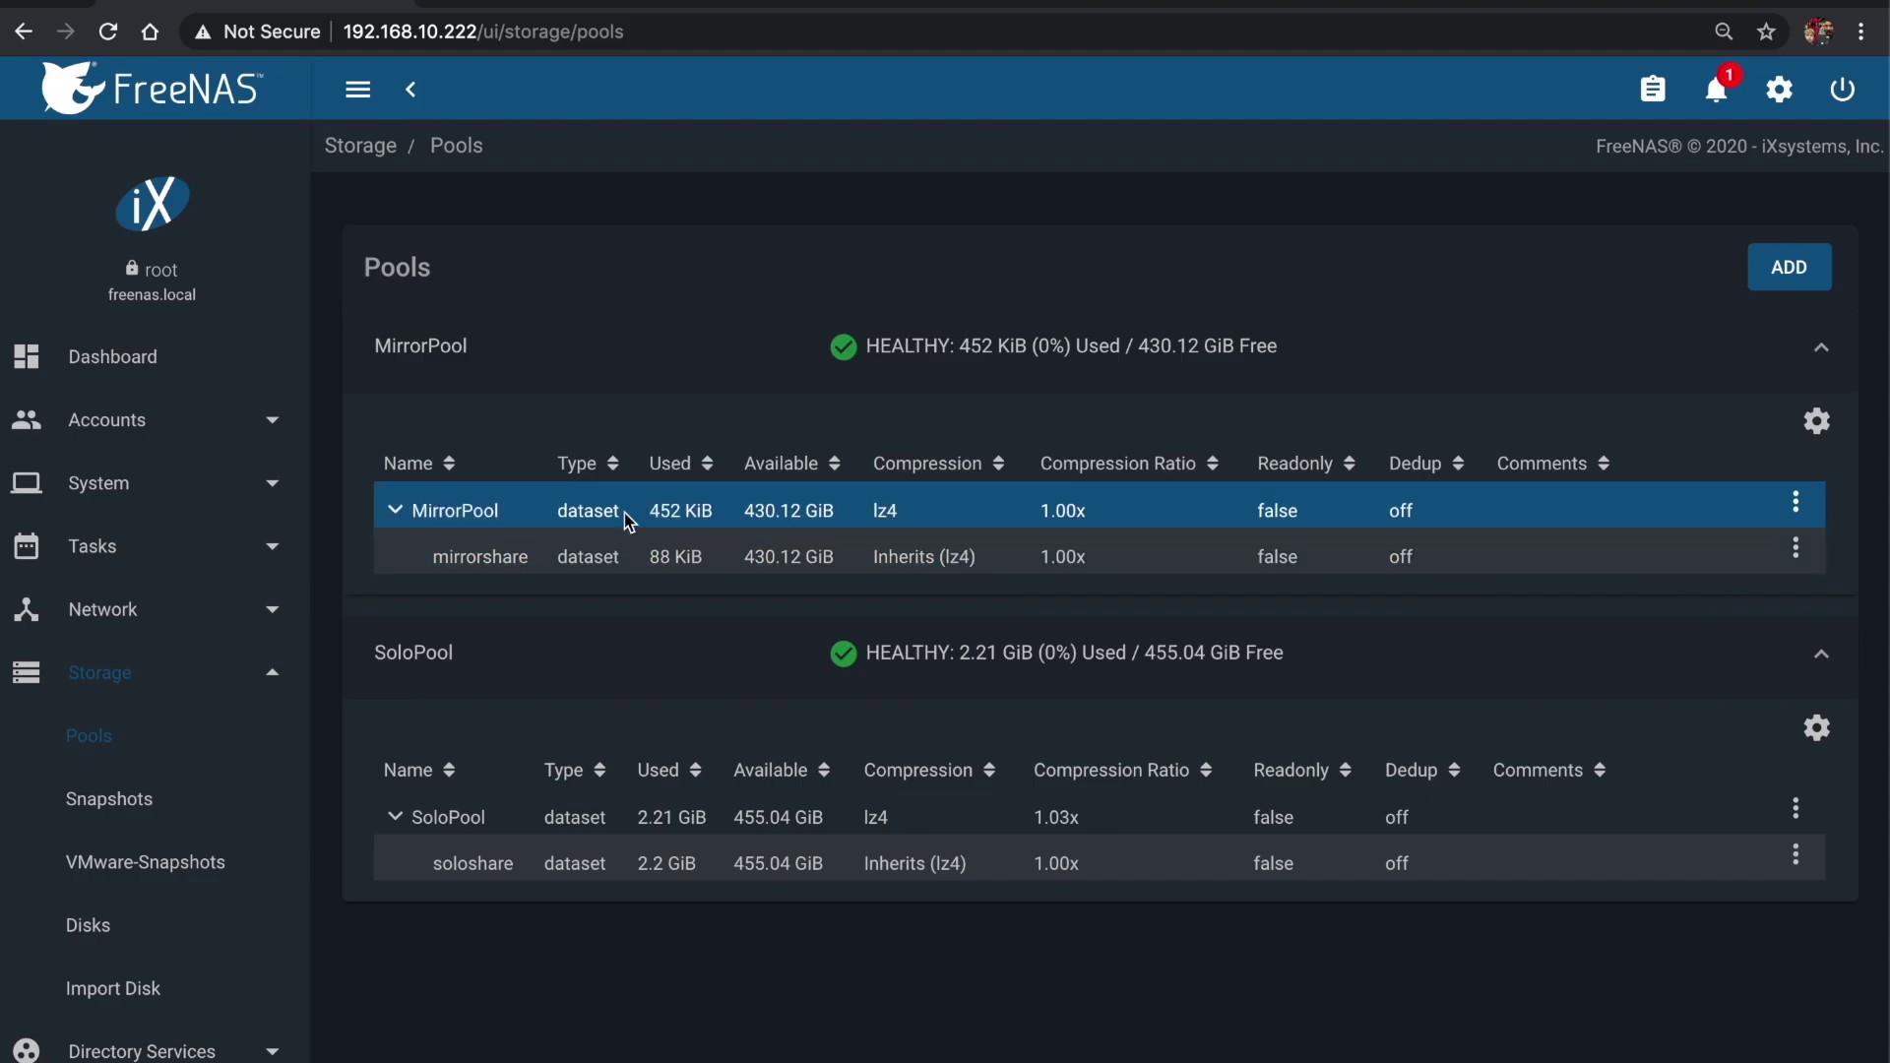
# Set macbook as owning user and group in mirrorshare's permissions
pyautogui.click(1797, 549)
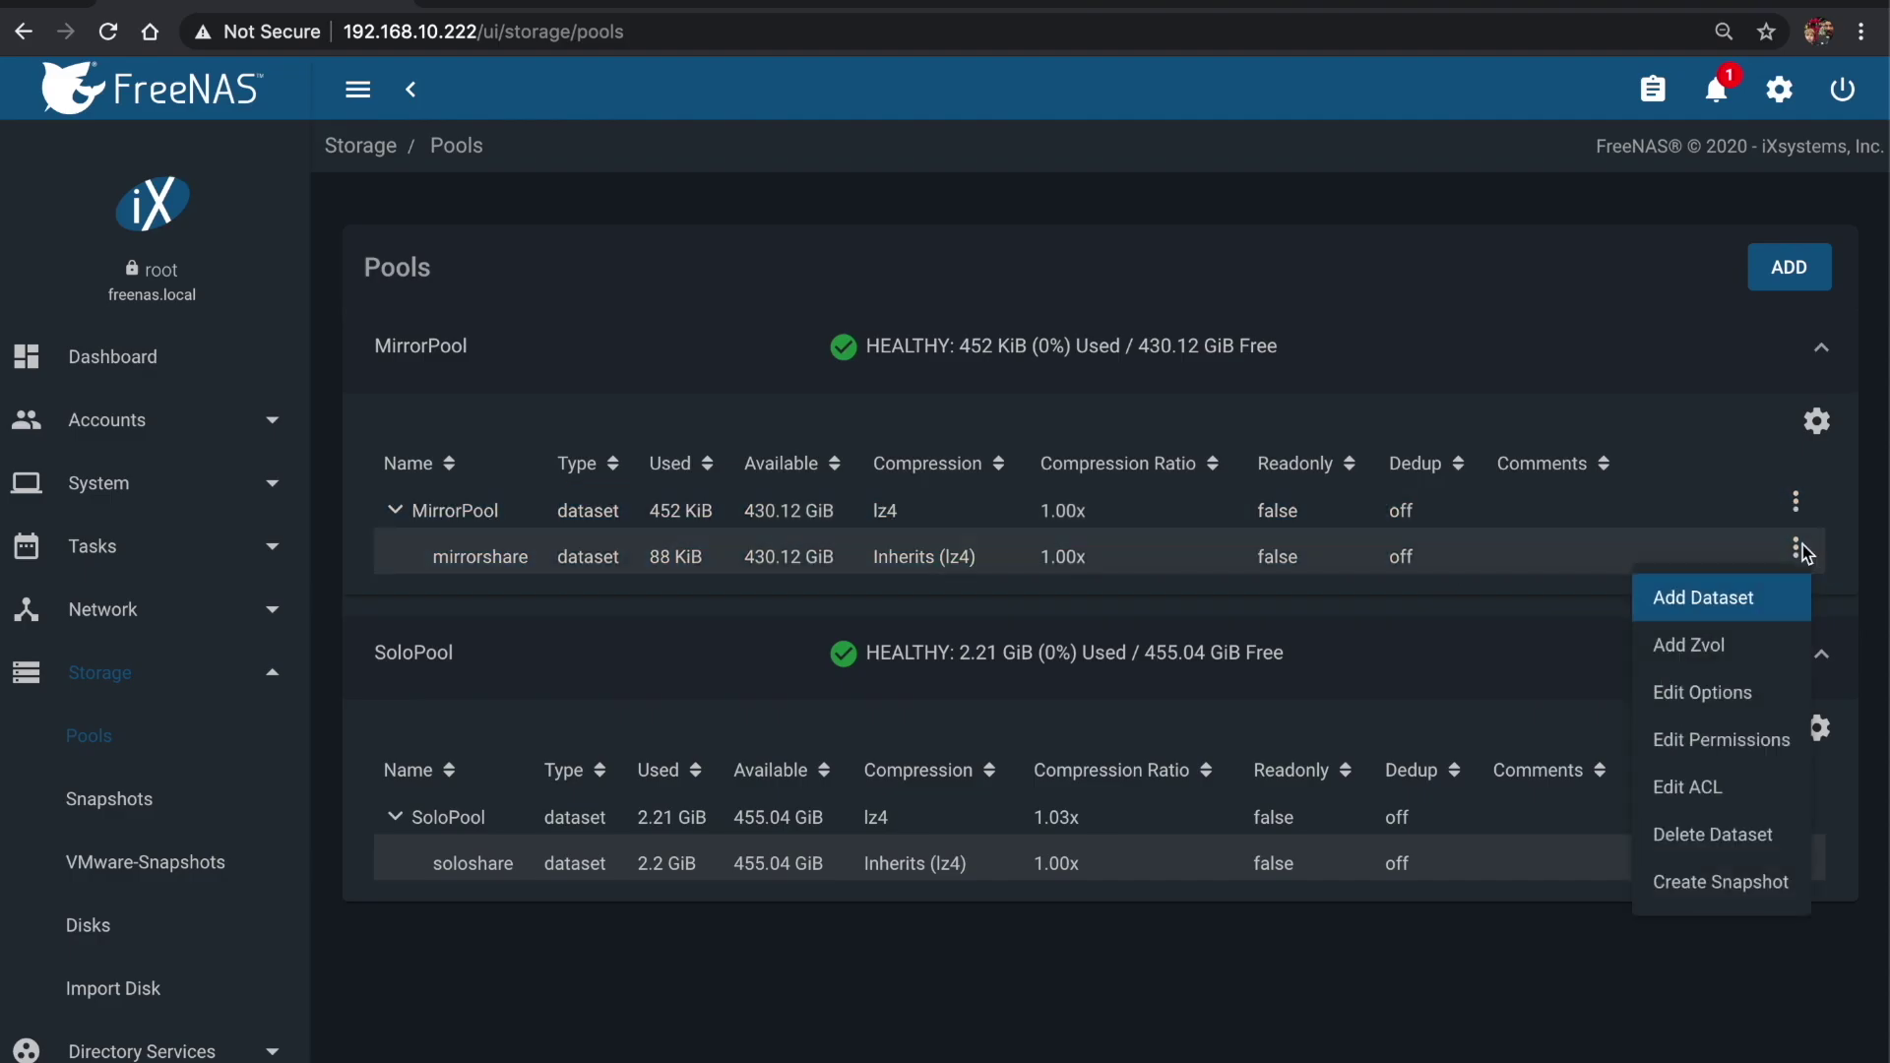
pyautogui.click(1730, 867)
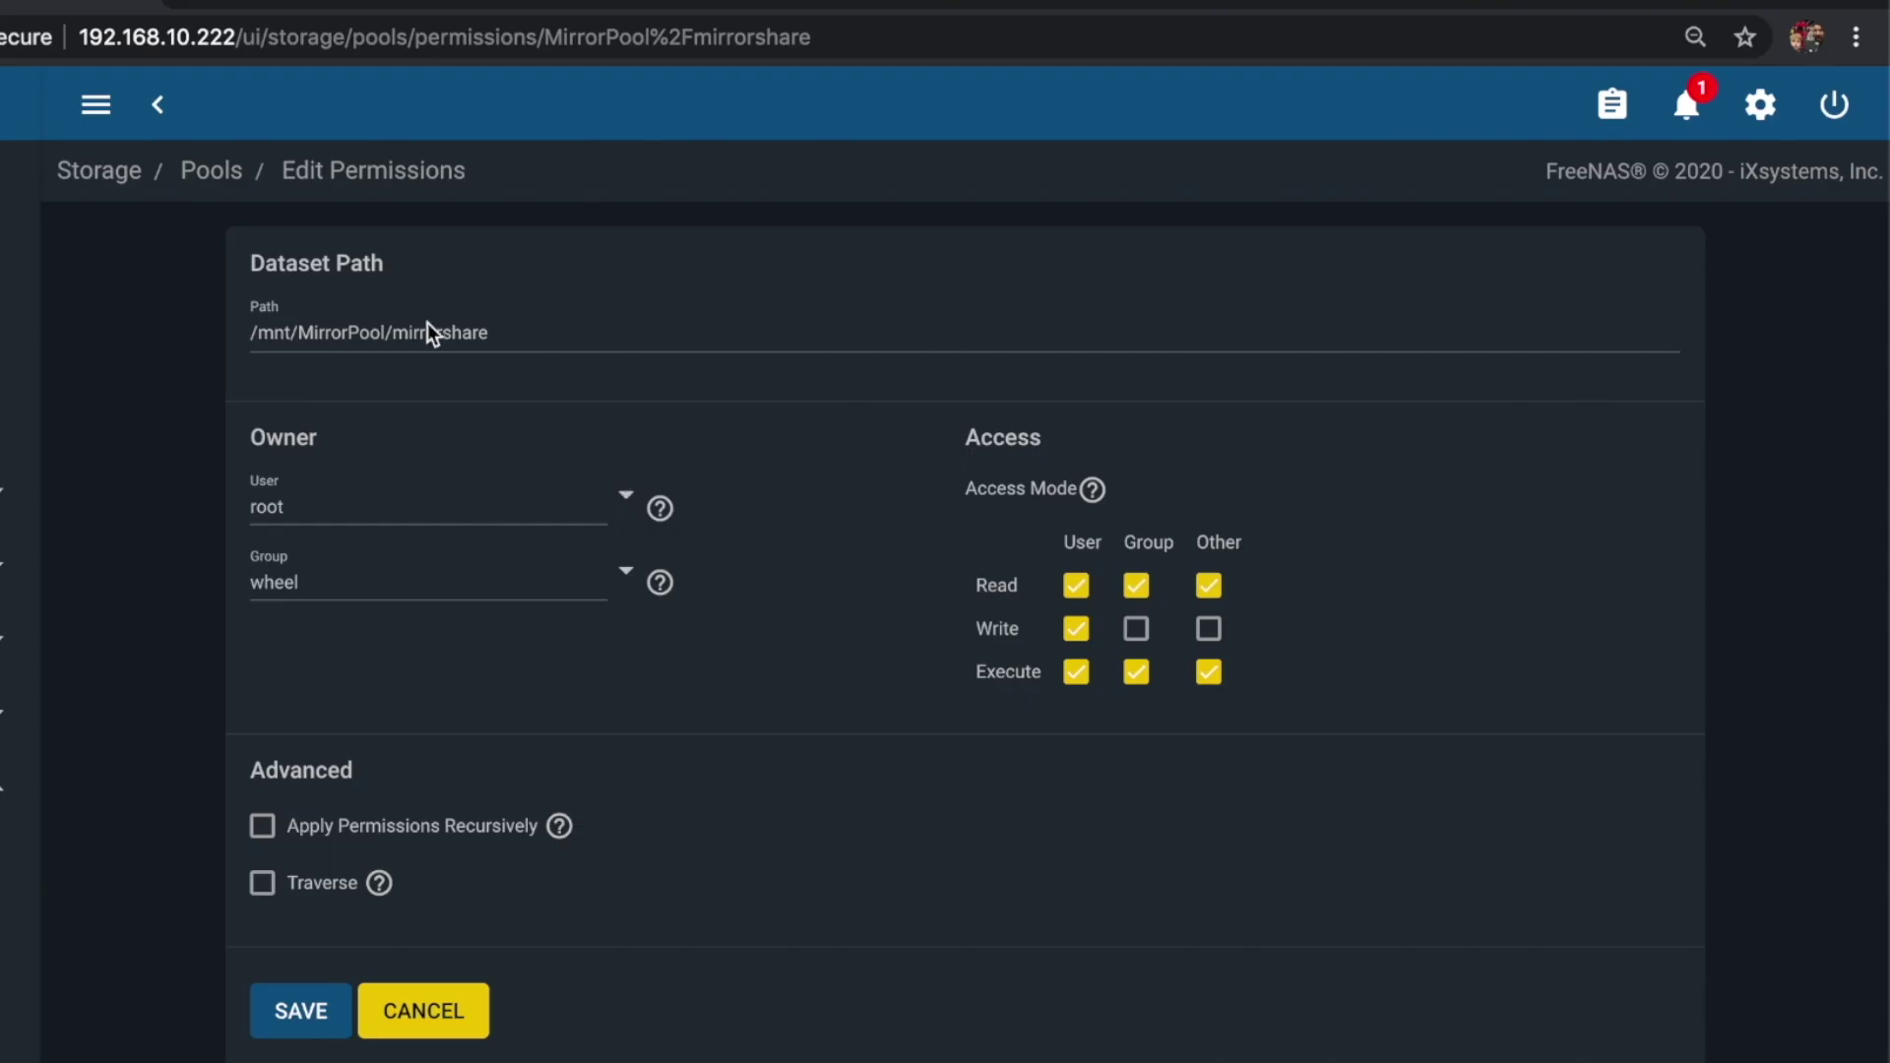
pyautogui.click(626, 495)
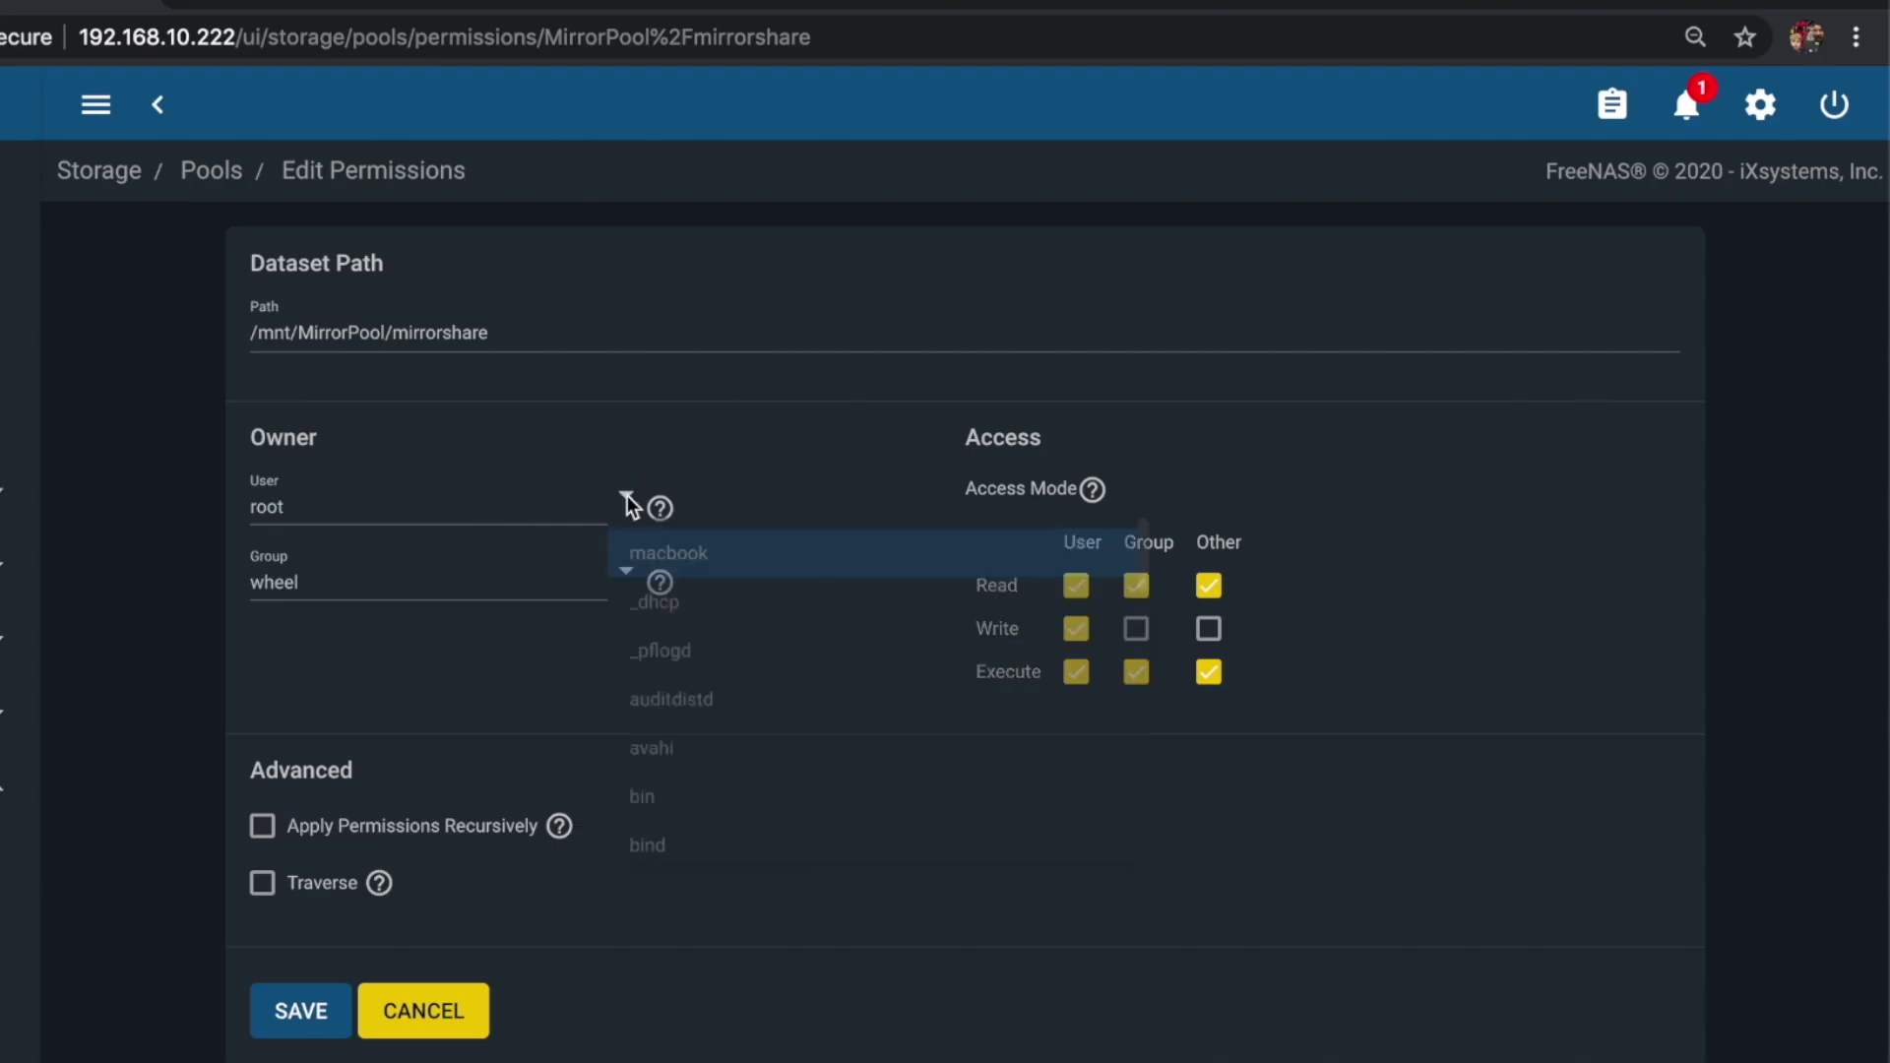
pyautogui.click(635, 551)
pyautogui.click(624, 572)
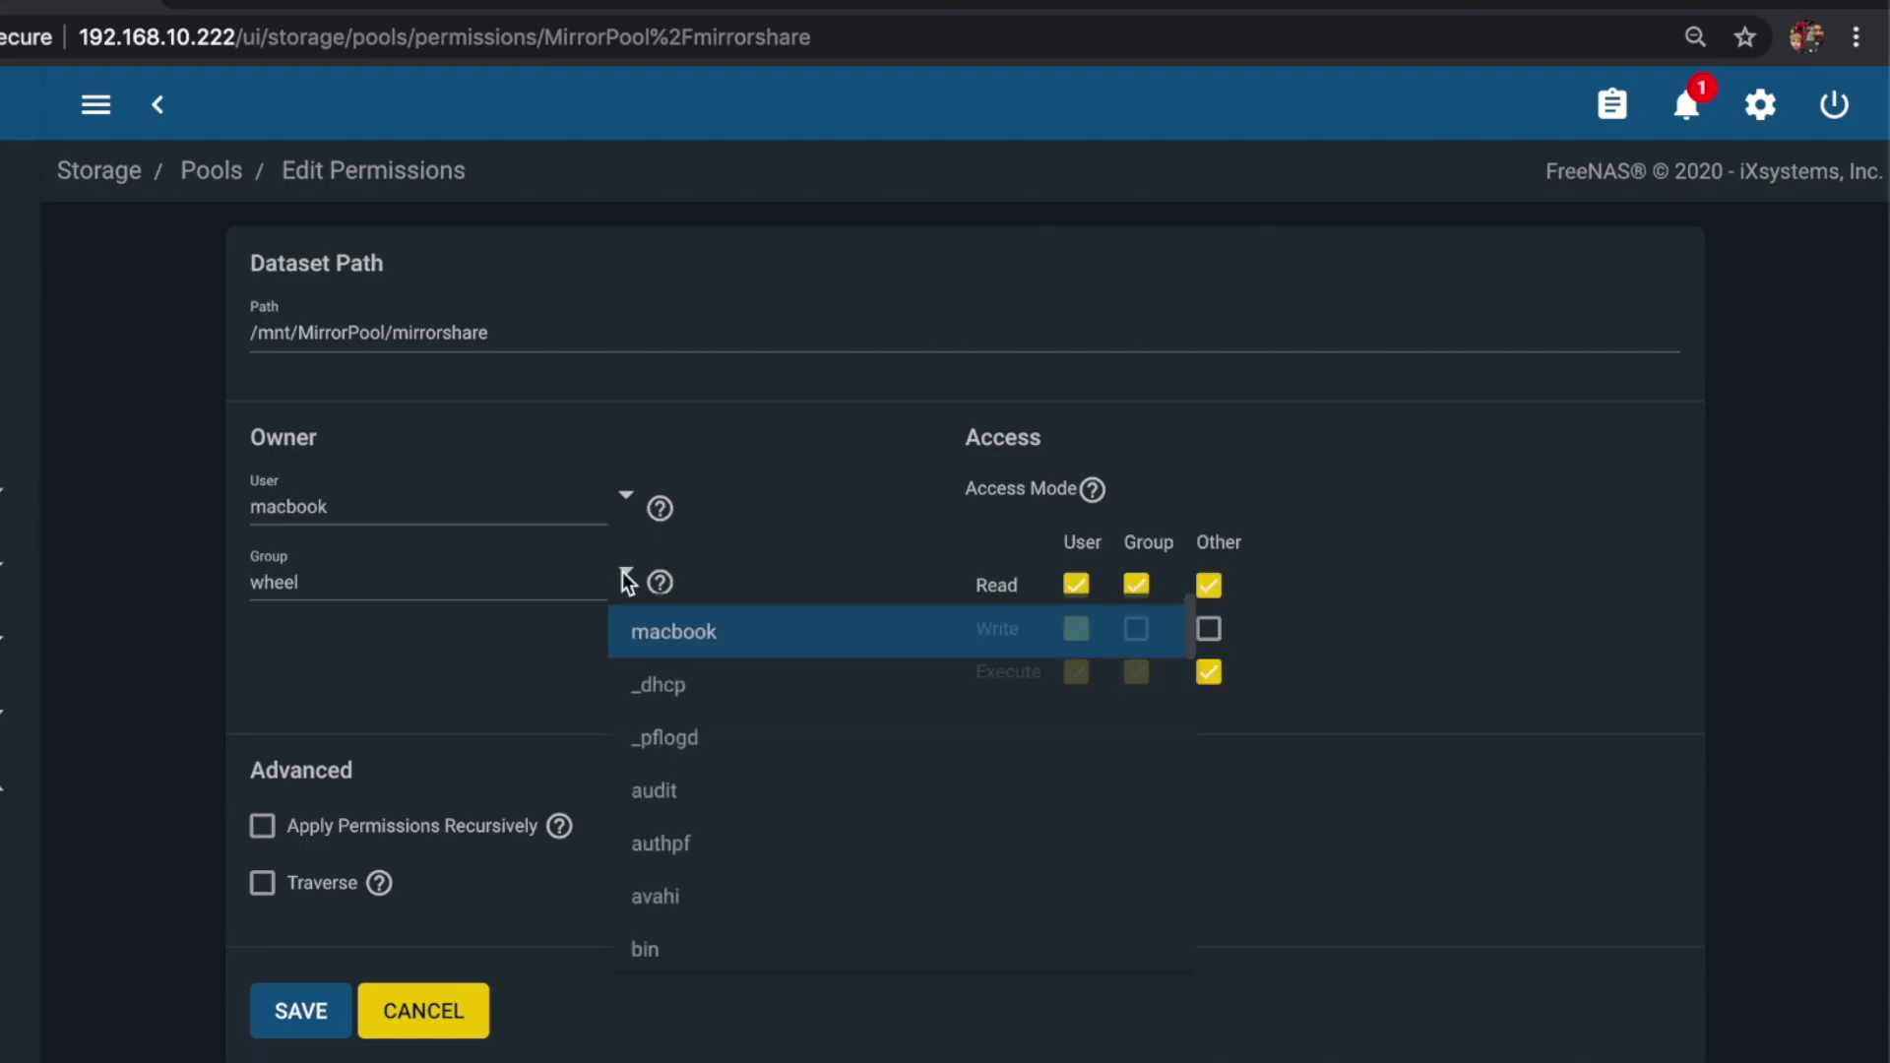
pyautogui.click(677, 639)
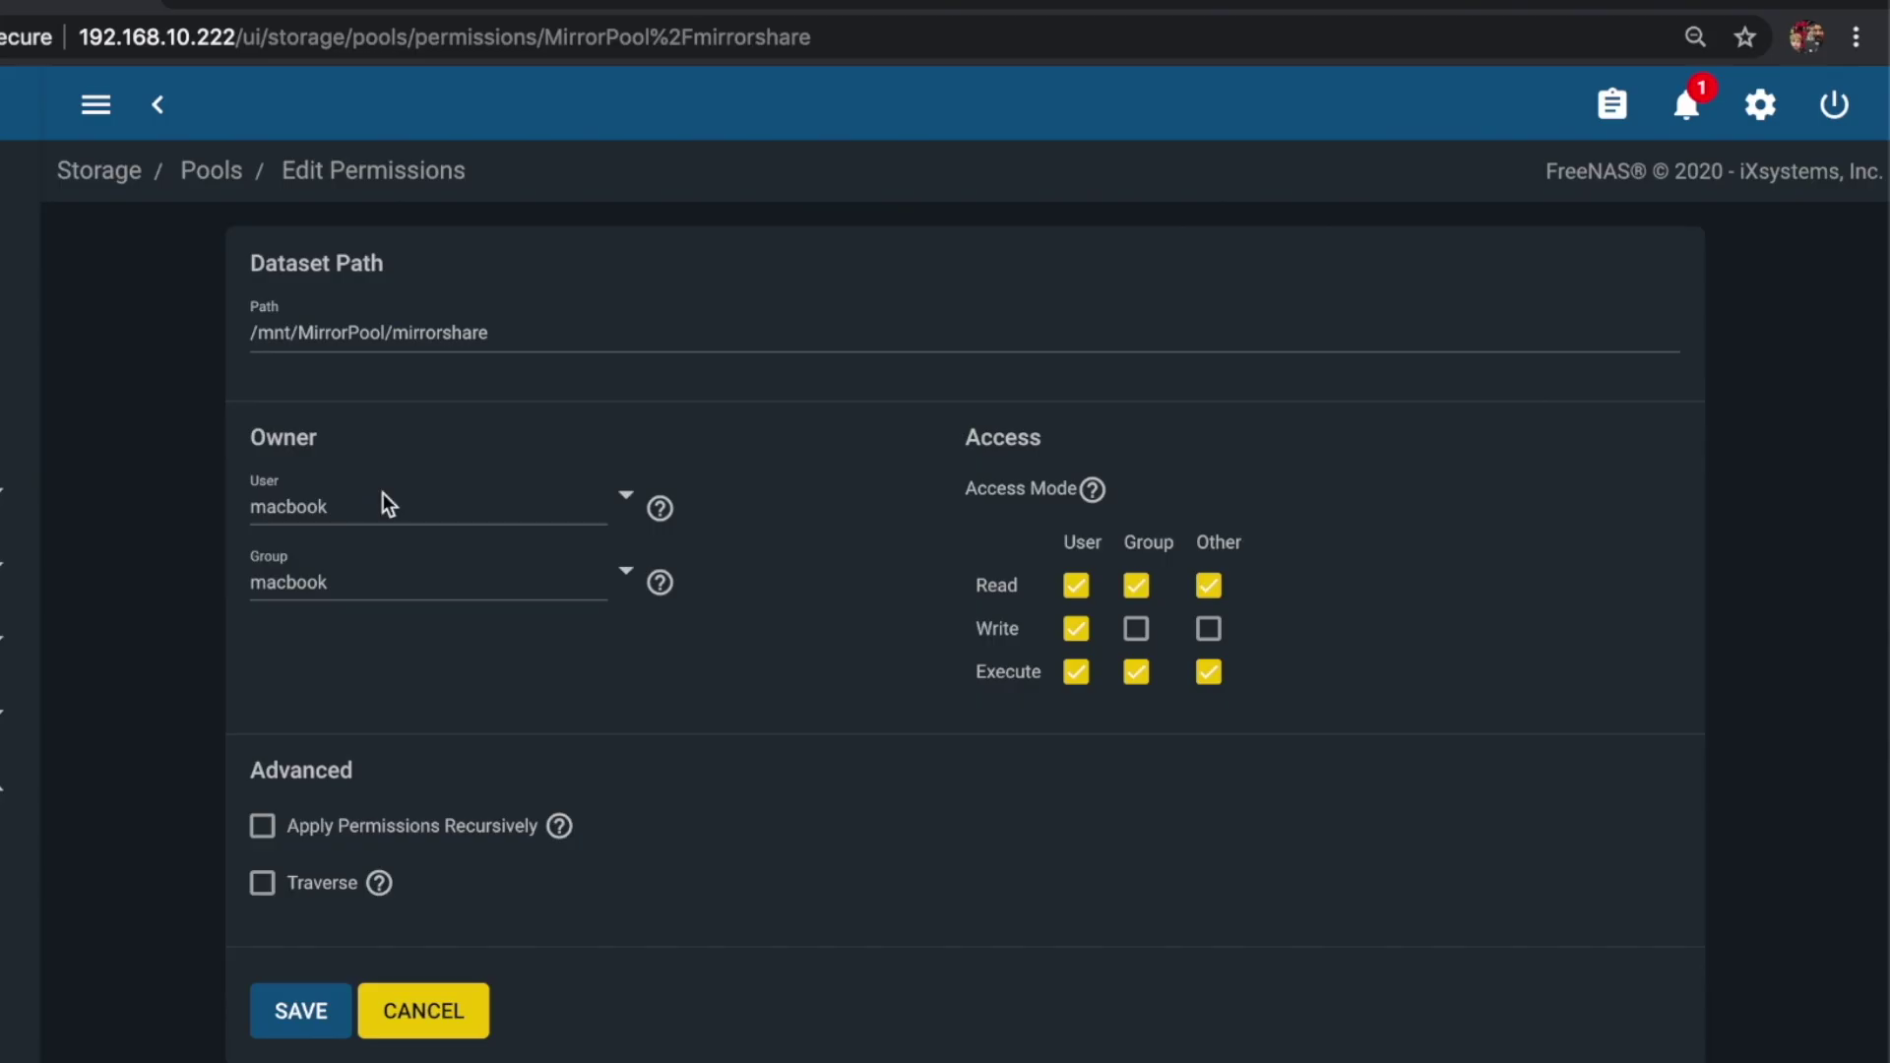
# Enable group write, recursive application (confirming the warning) and traverse for mirrorshare
pyautogui.click(1136, 629)
pyautogui.click(263, 827)
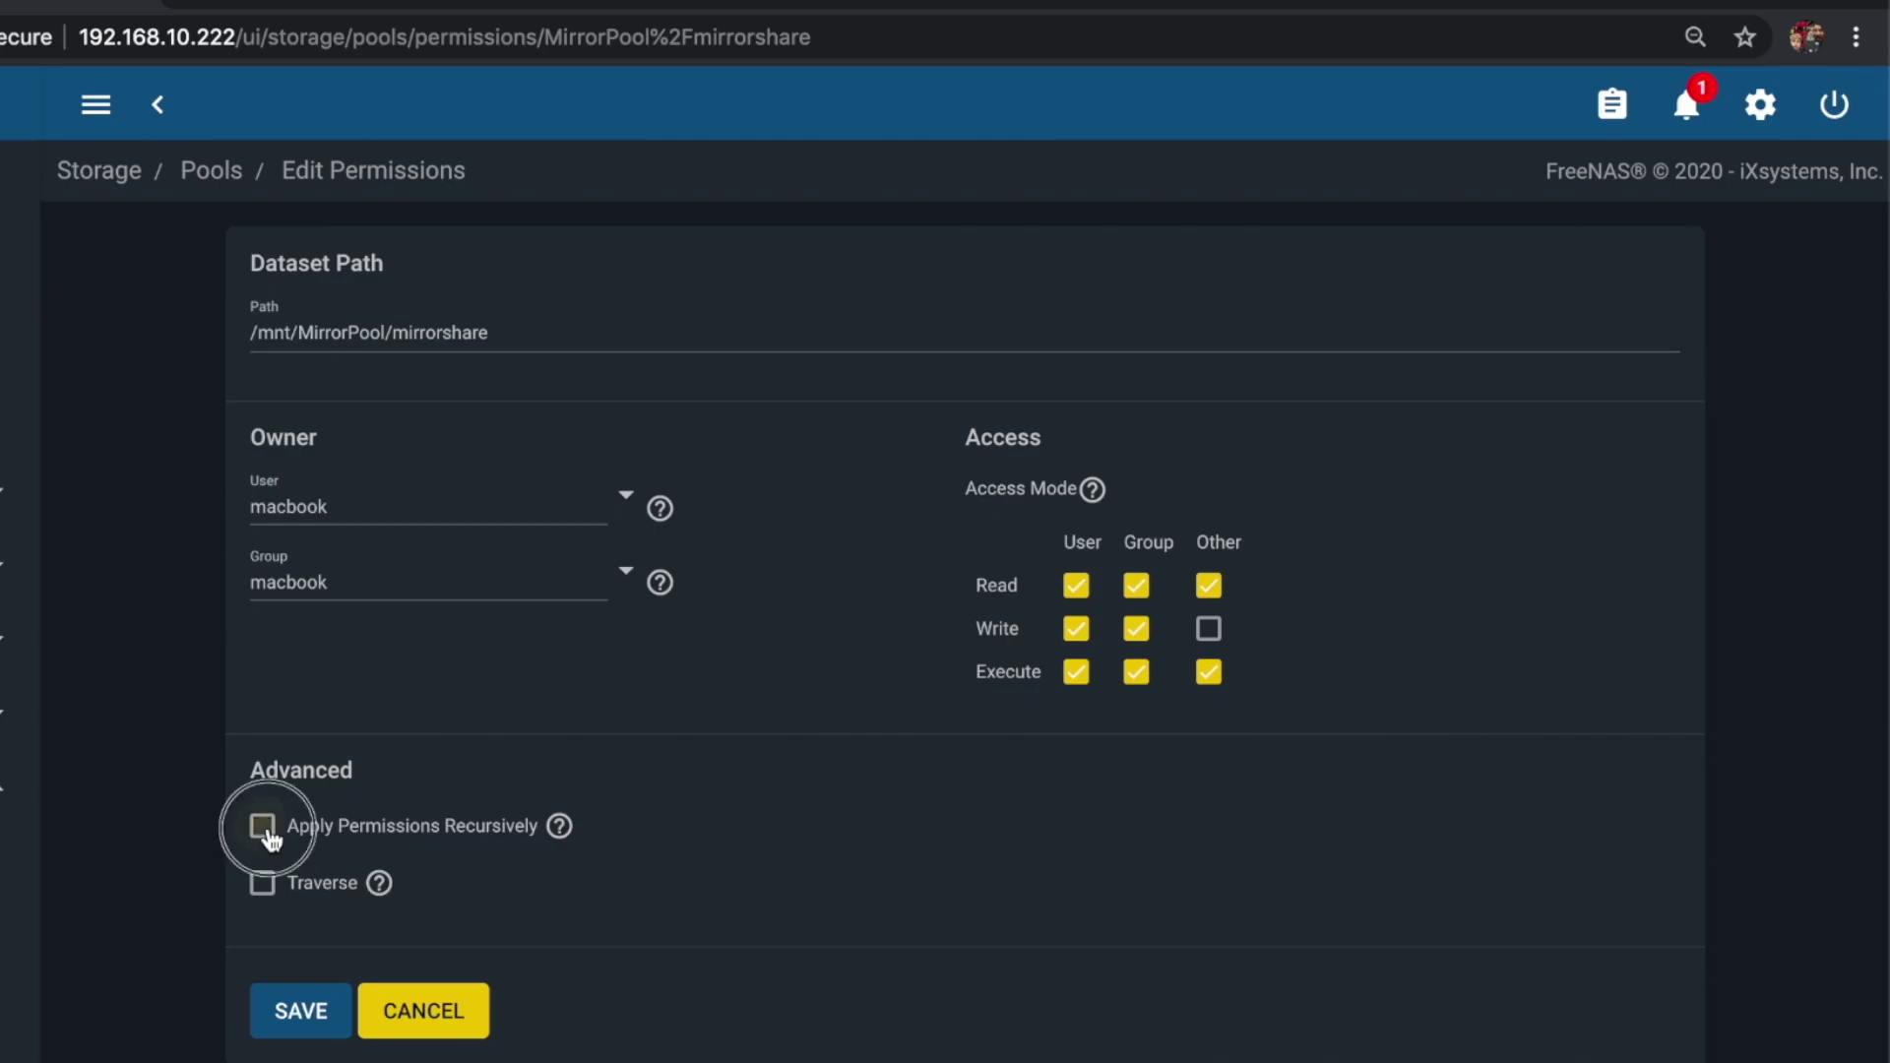
pyautogui.click(466, 777)
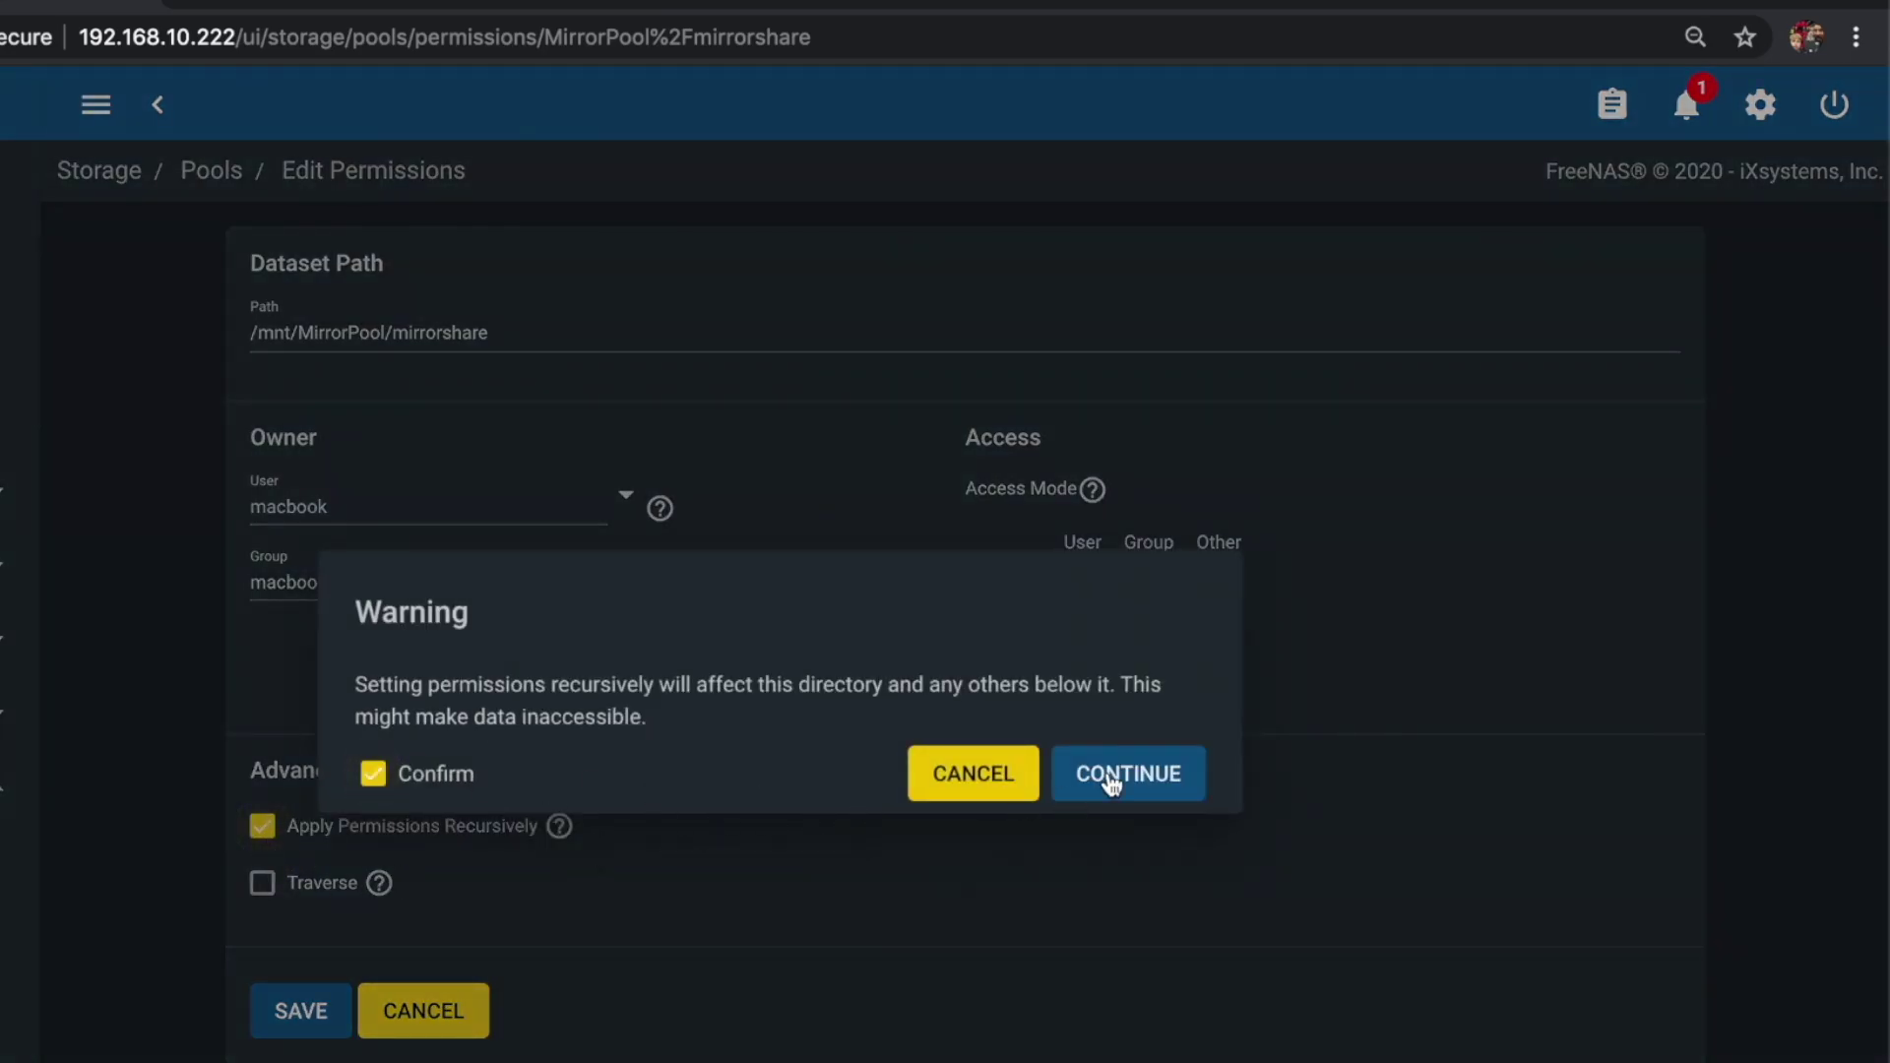
pyautogui.click(1112, 778)
pyautogui.click(266, 884)
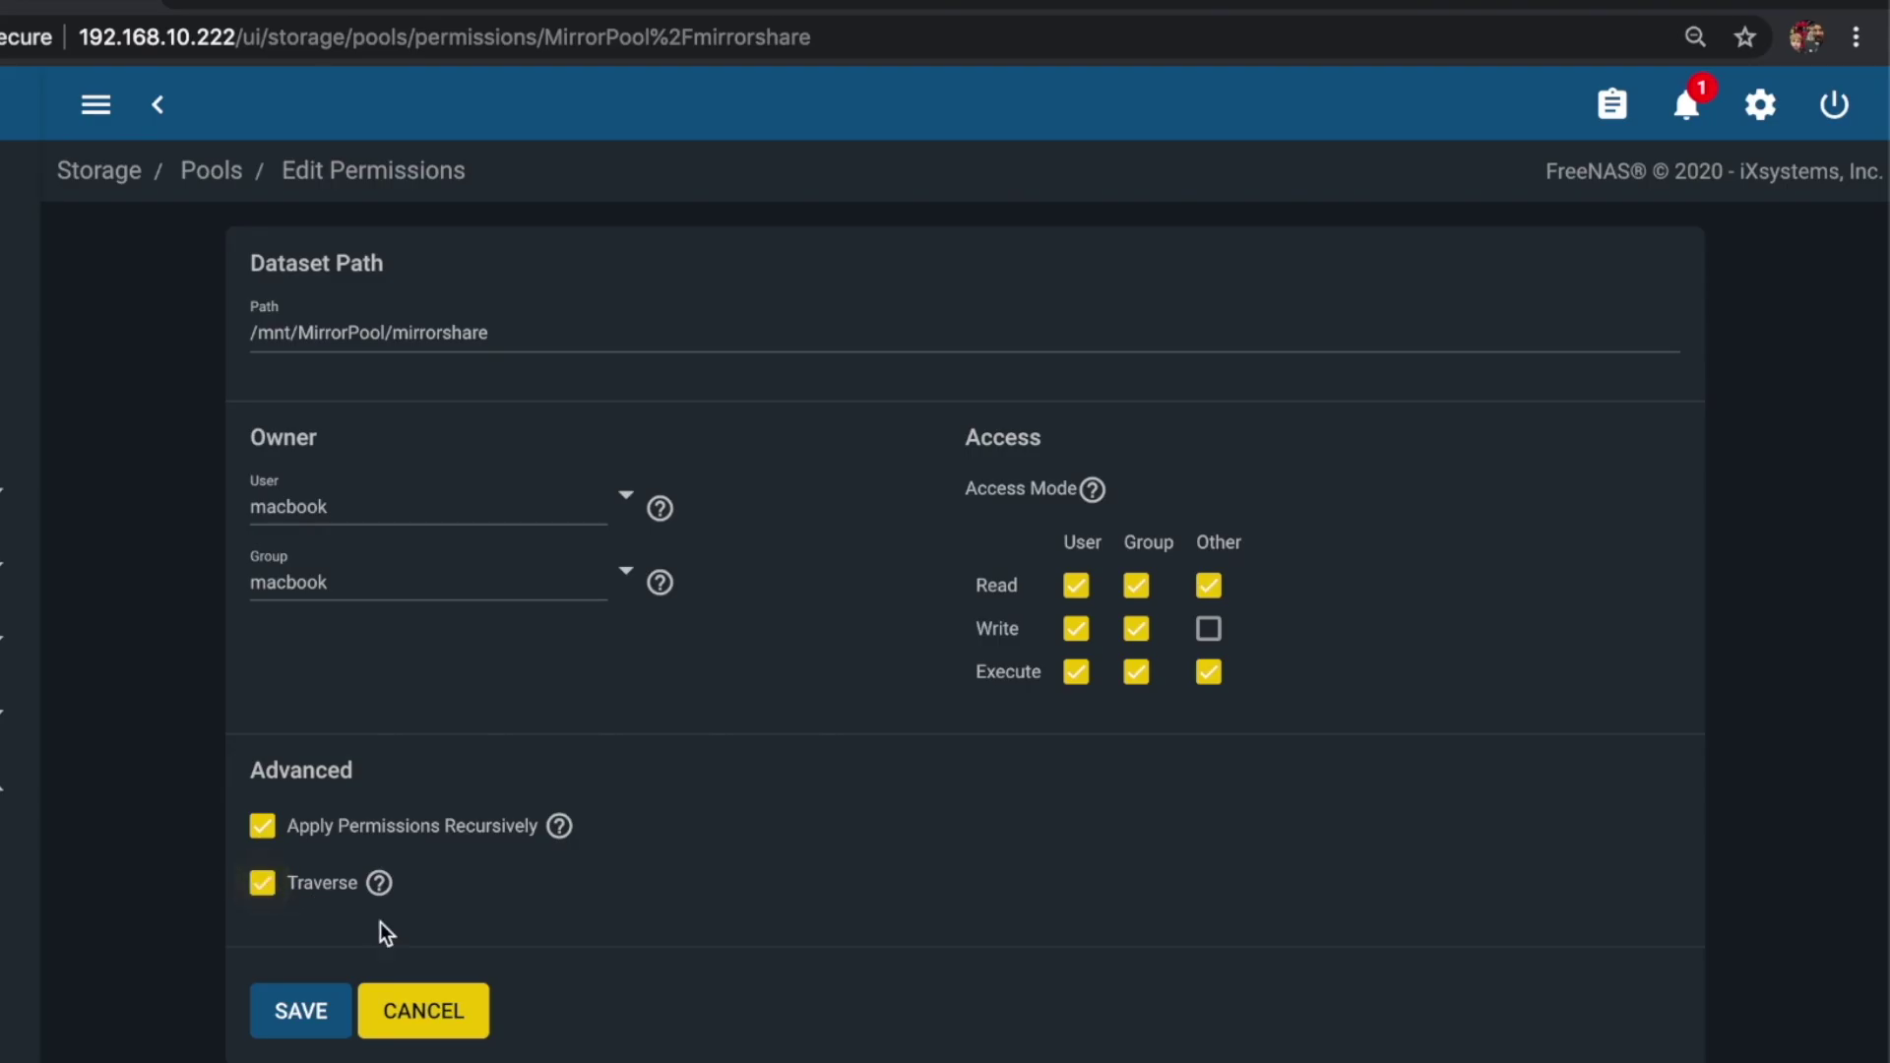
pyautogui.click(381, 884)
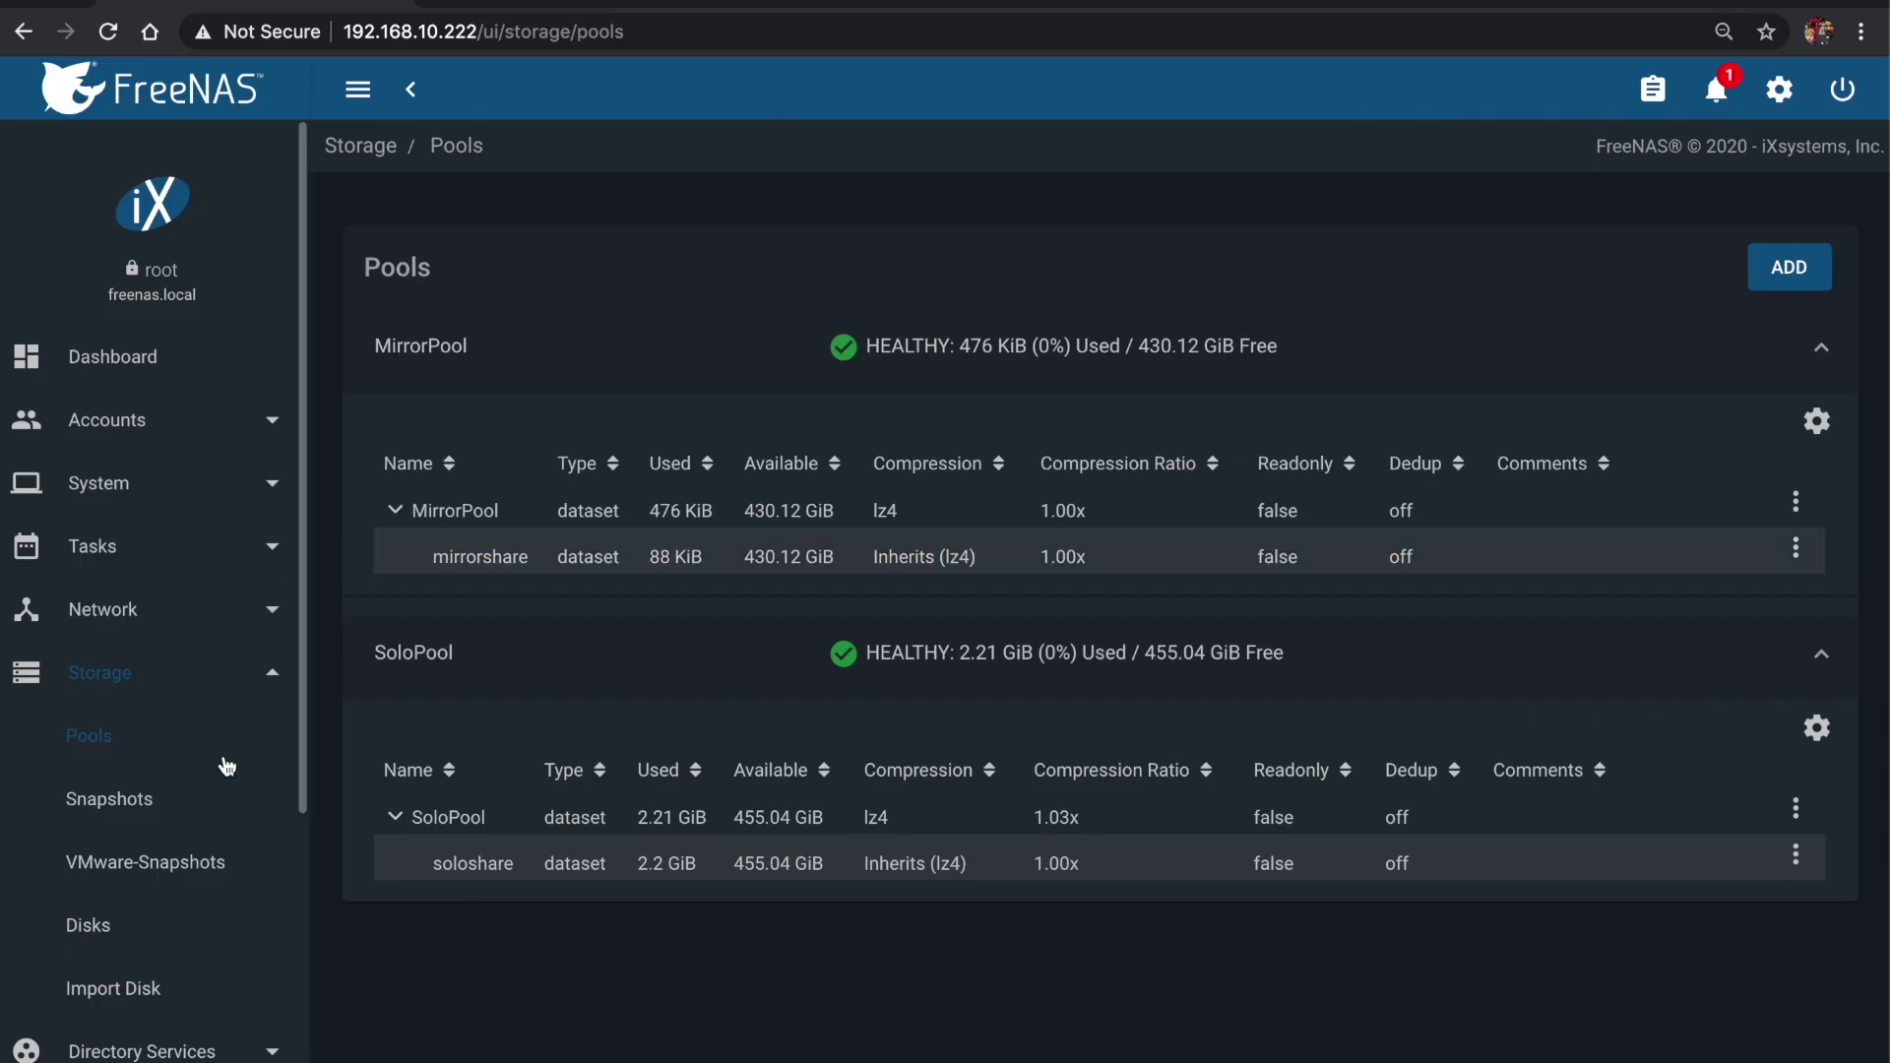
# Start a new NFS share with path /mnt/MirrorPool/mirrorshare
pyautogui.moveTo(310, 739); pyautogui.dragTo(253, 1021)
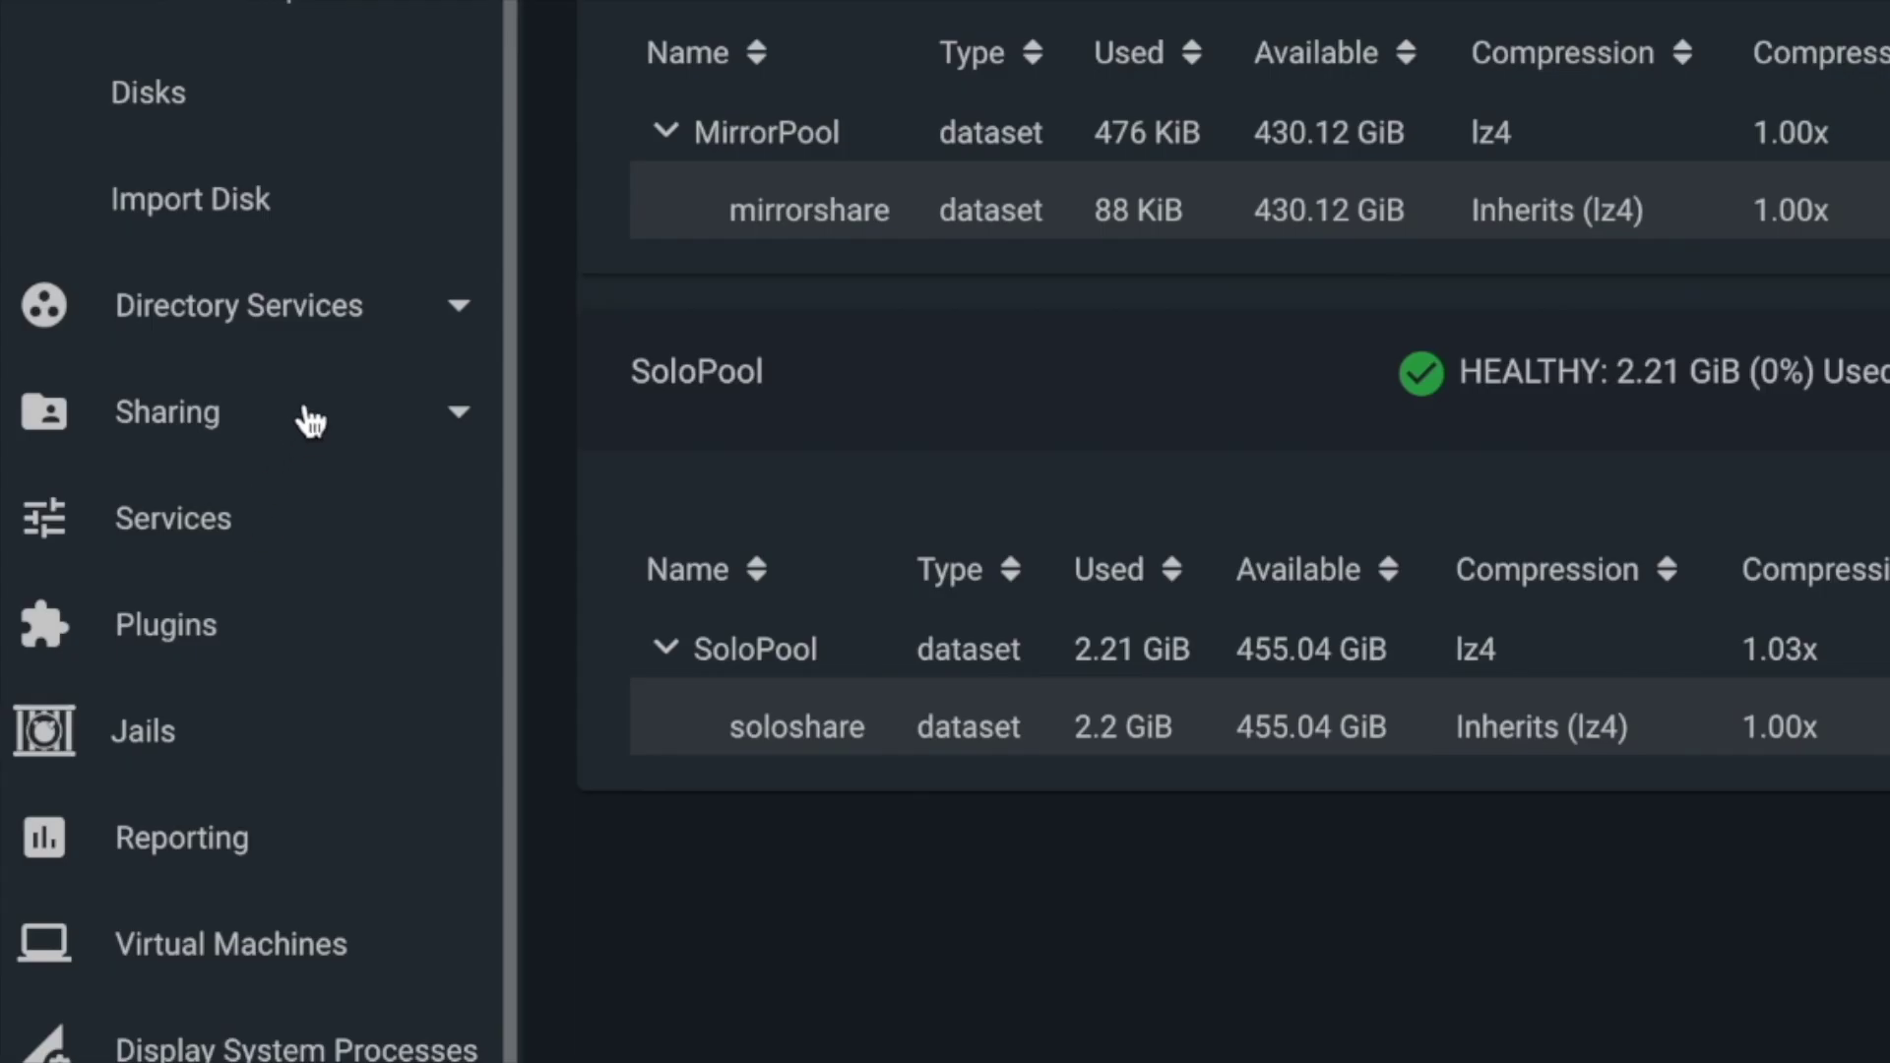
pyautogui.click(306, 411)
pyautogui.scroll(-5, 304, 414)
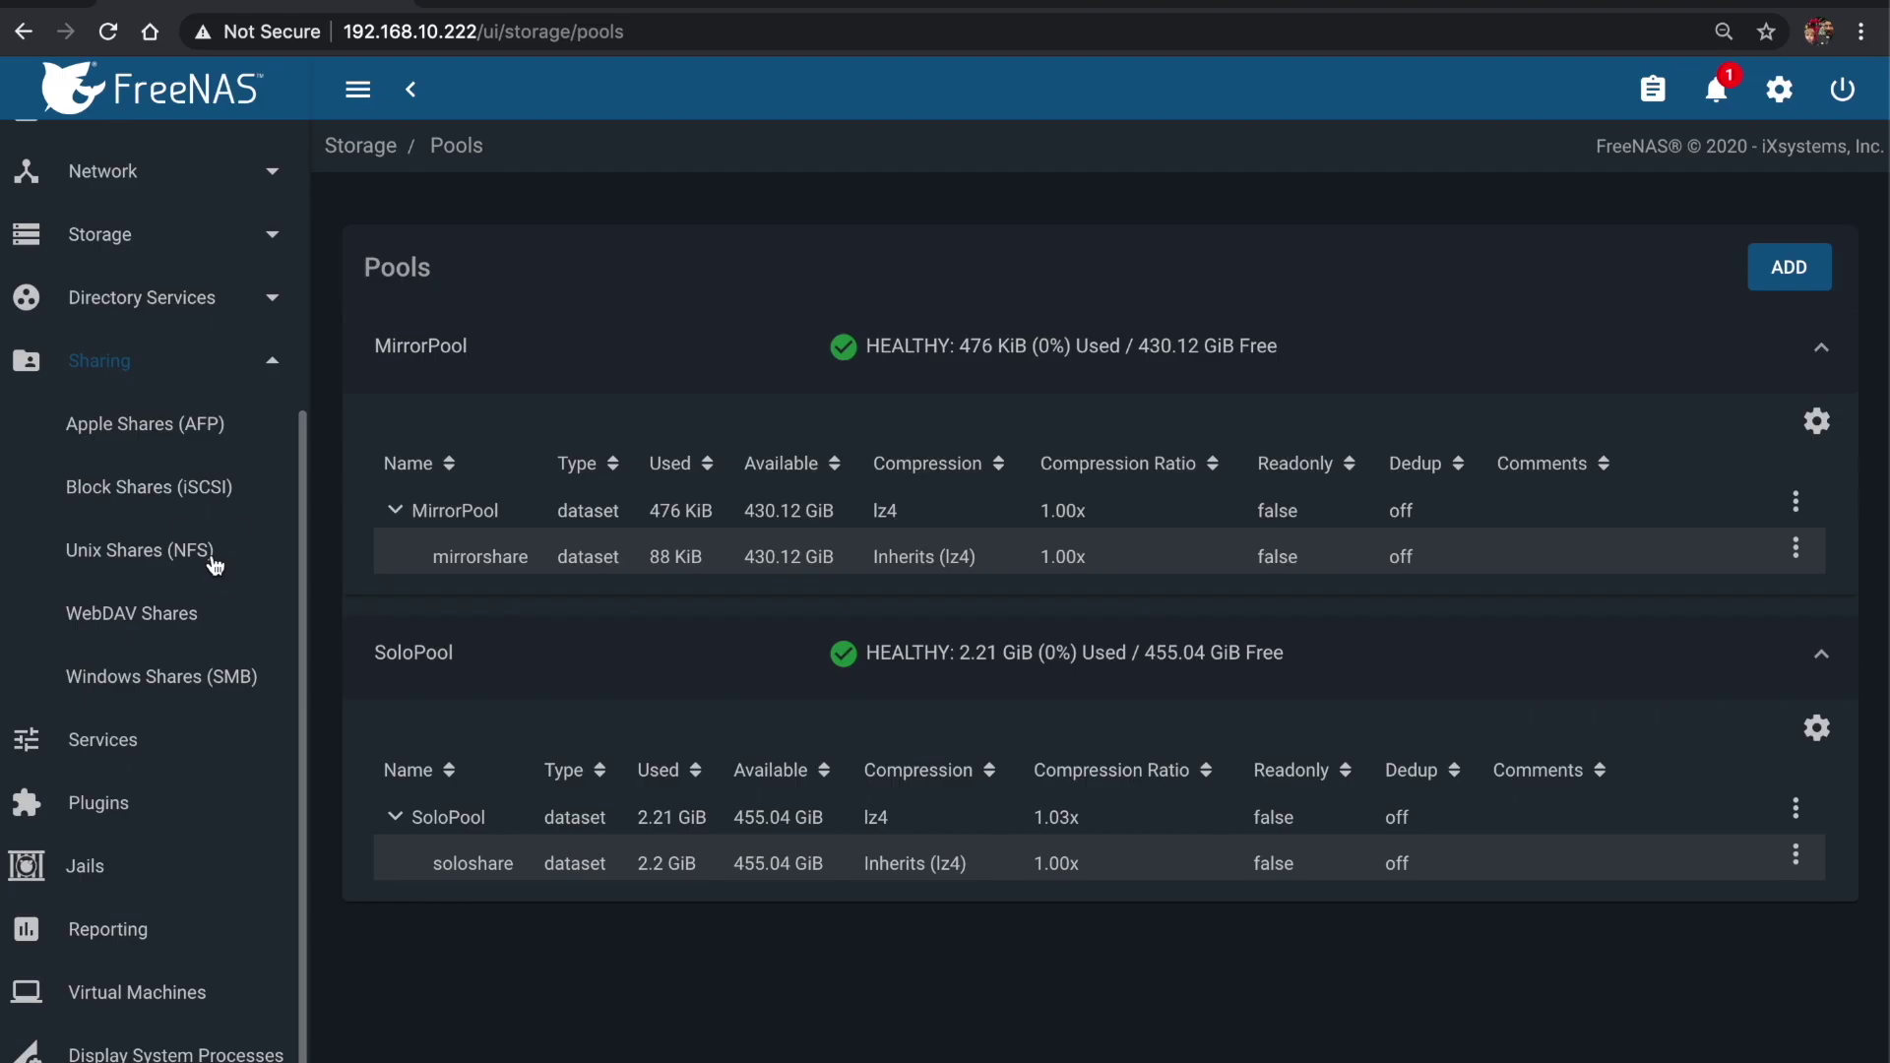
pyautogui.click(354, 211)
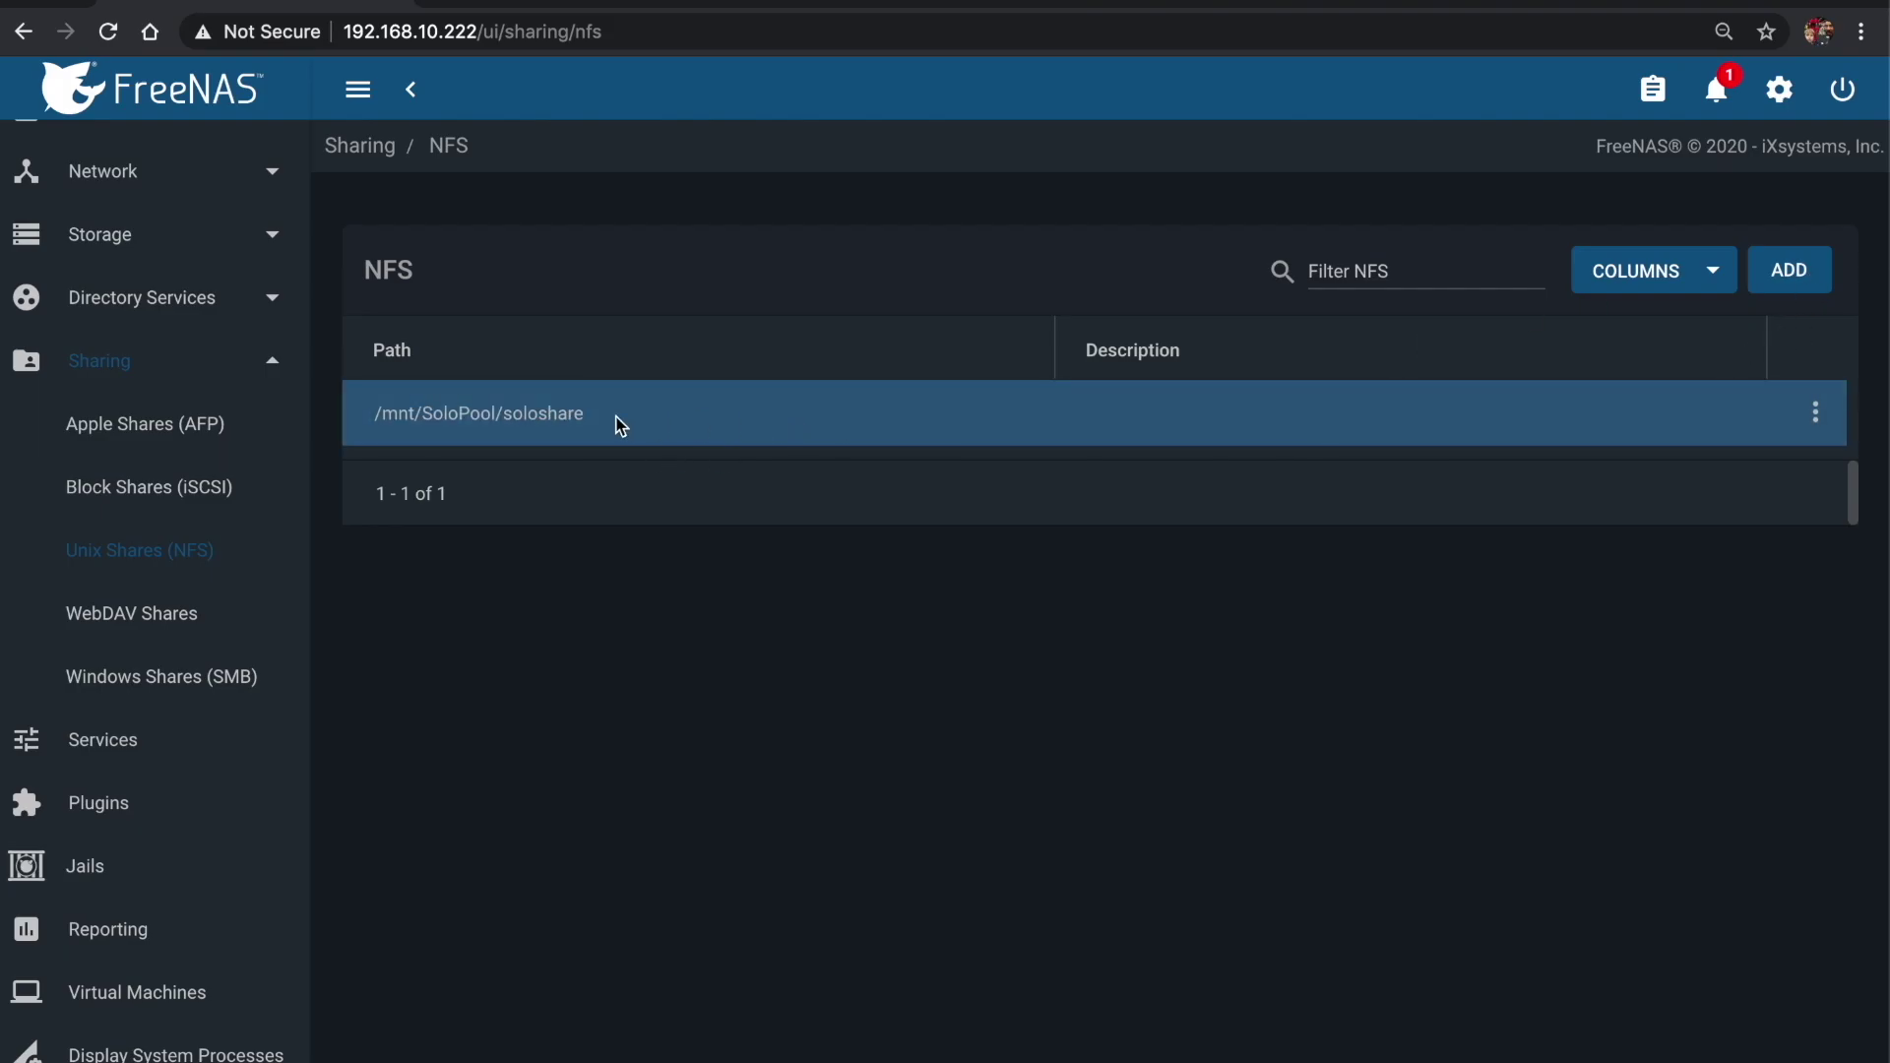
pyautogui.click(1809, 284)
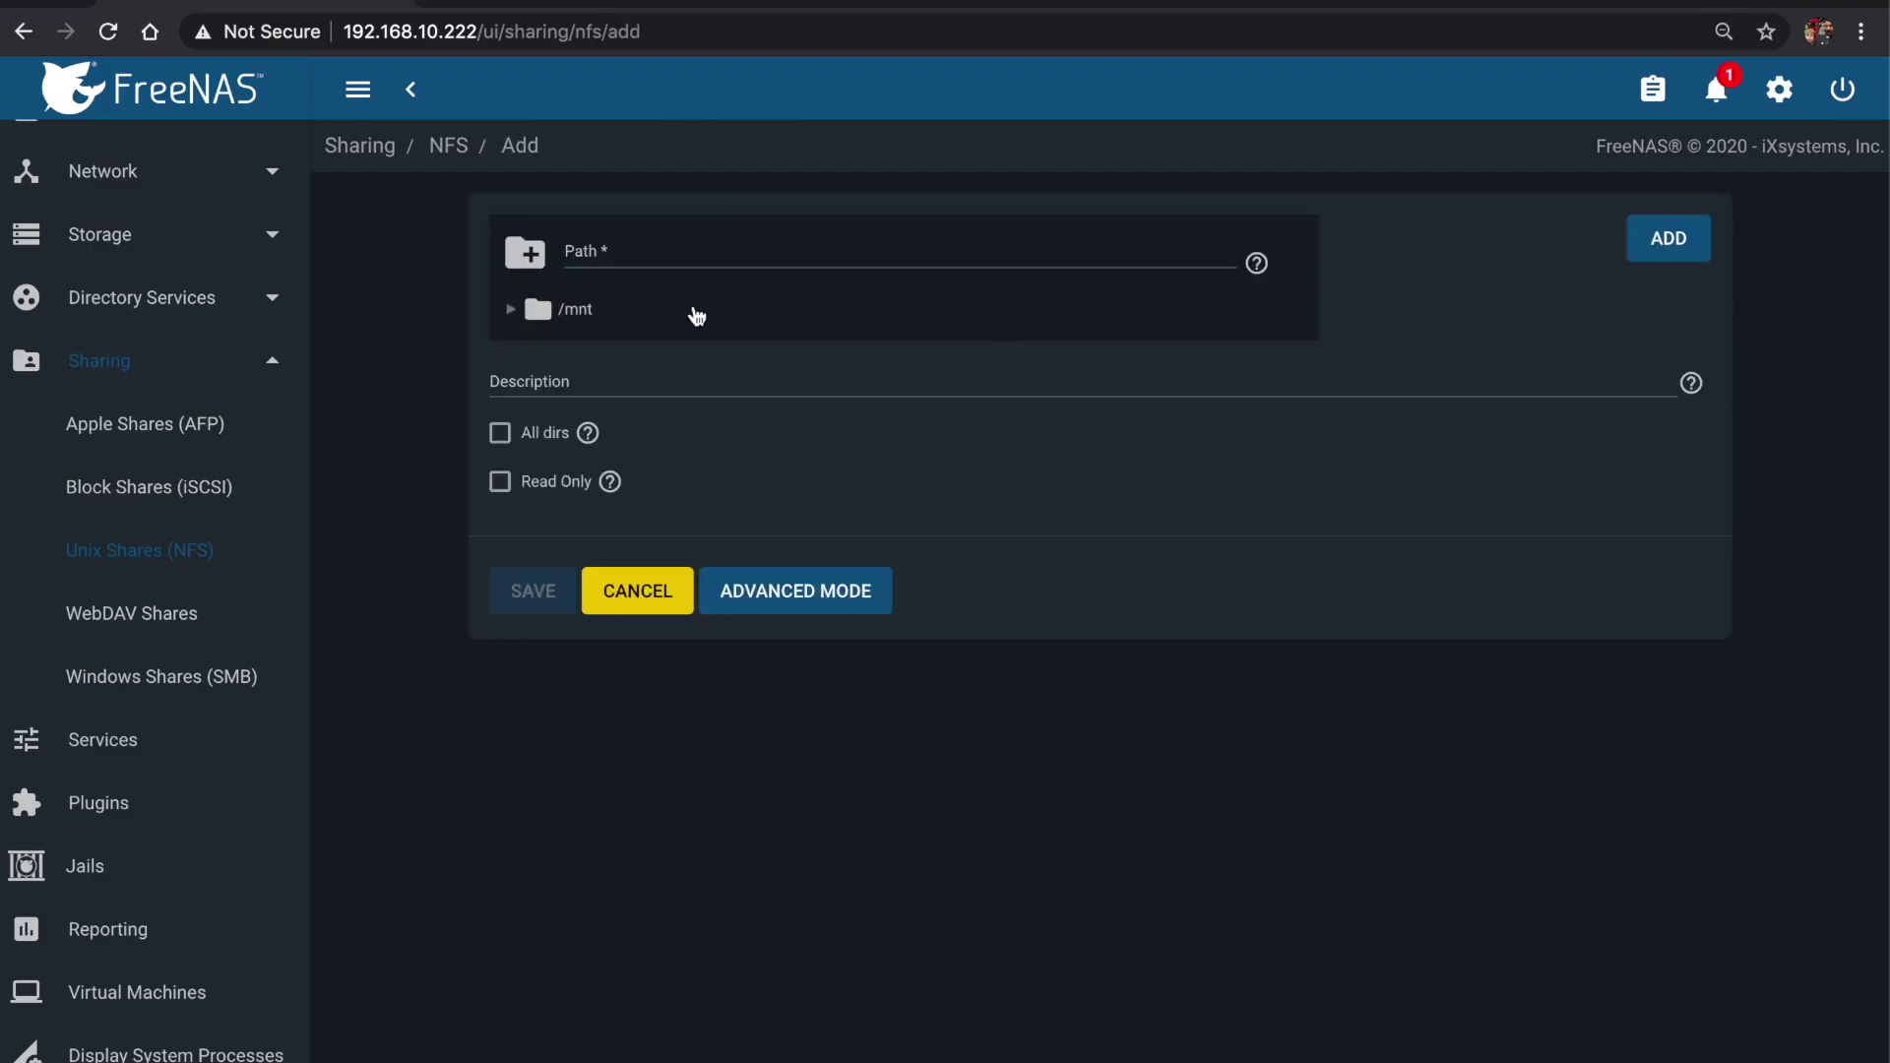
pyautogui.click(578, 321)
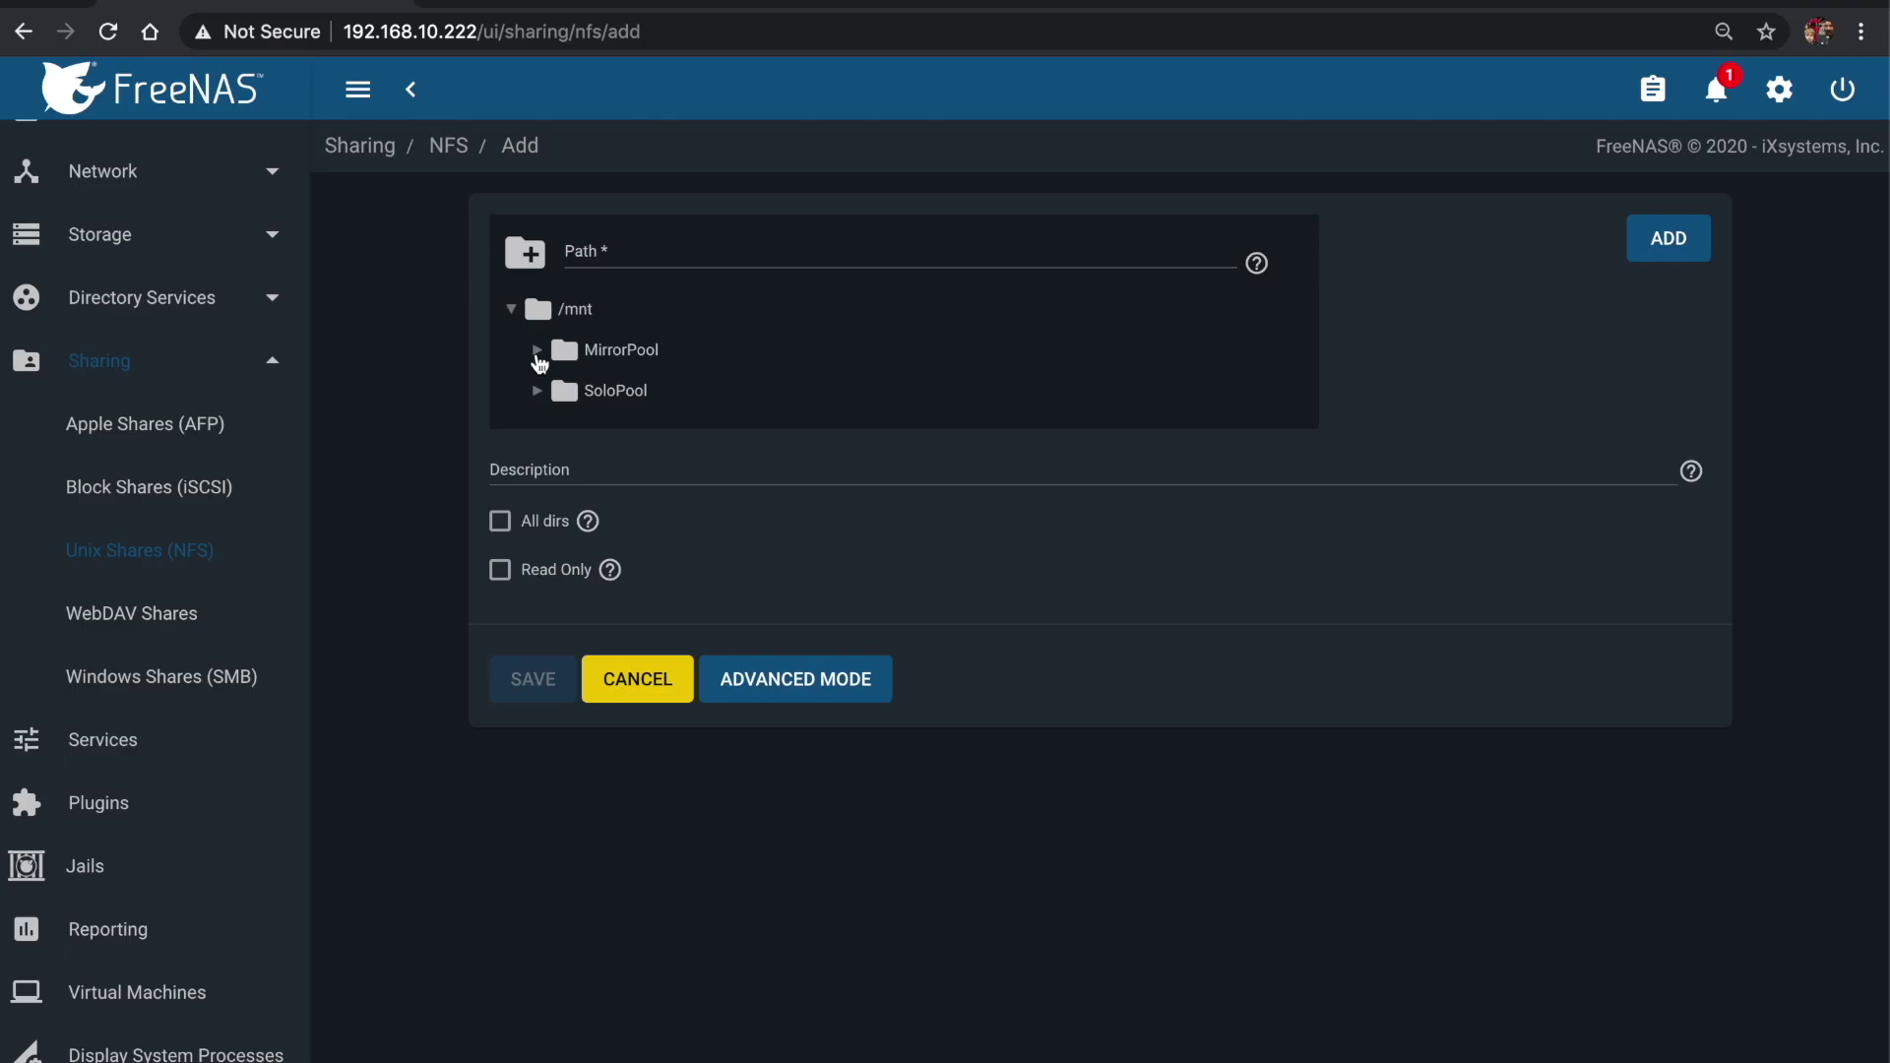
pyautogui.click(539, 351)
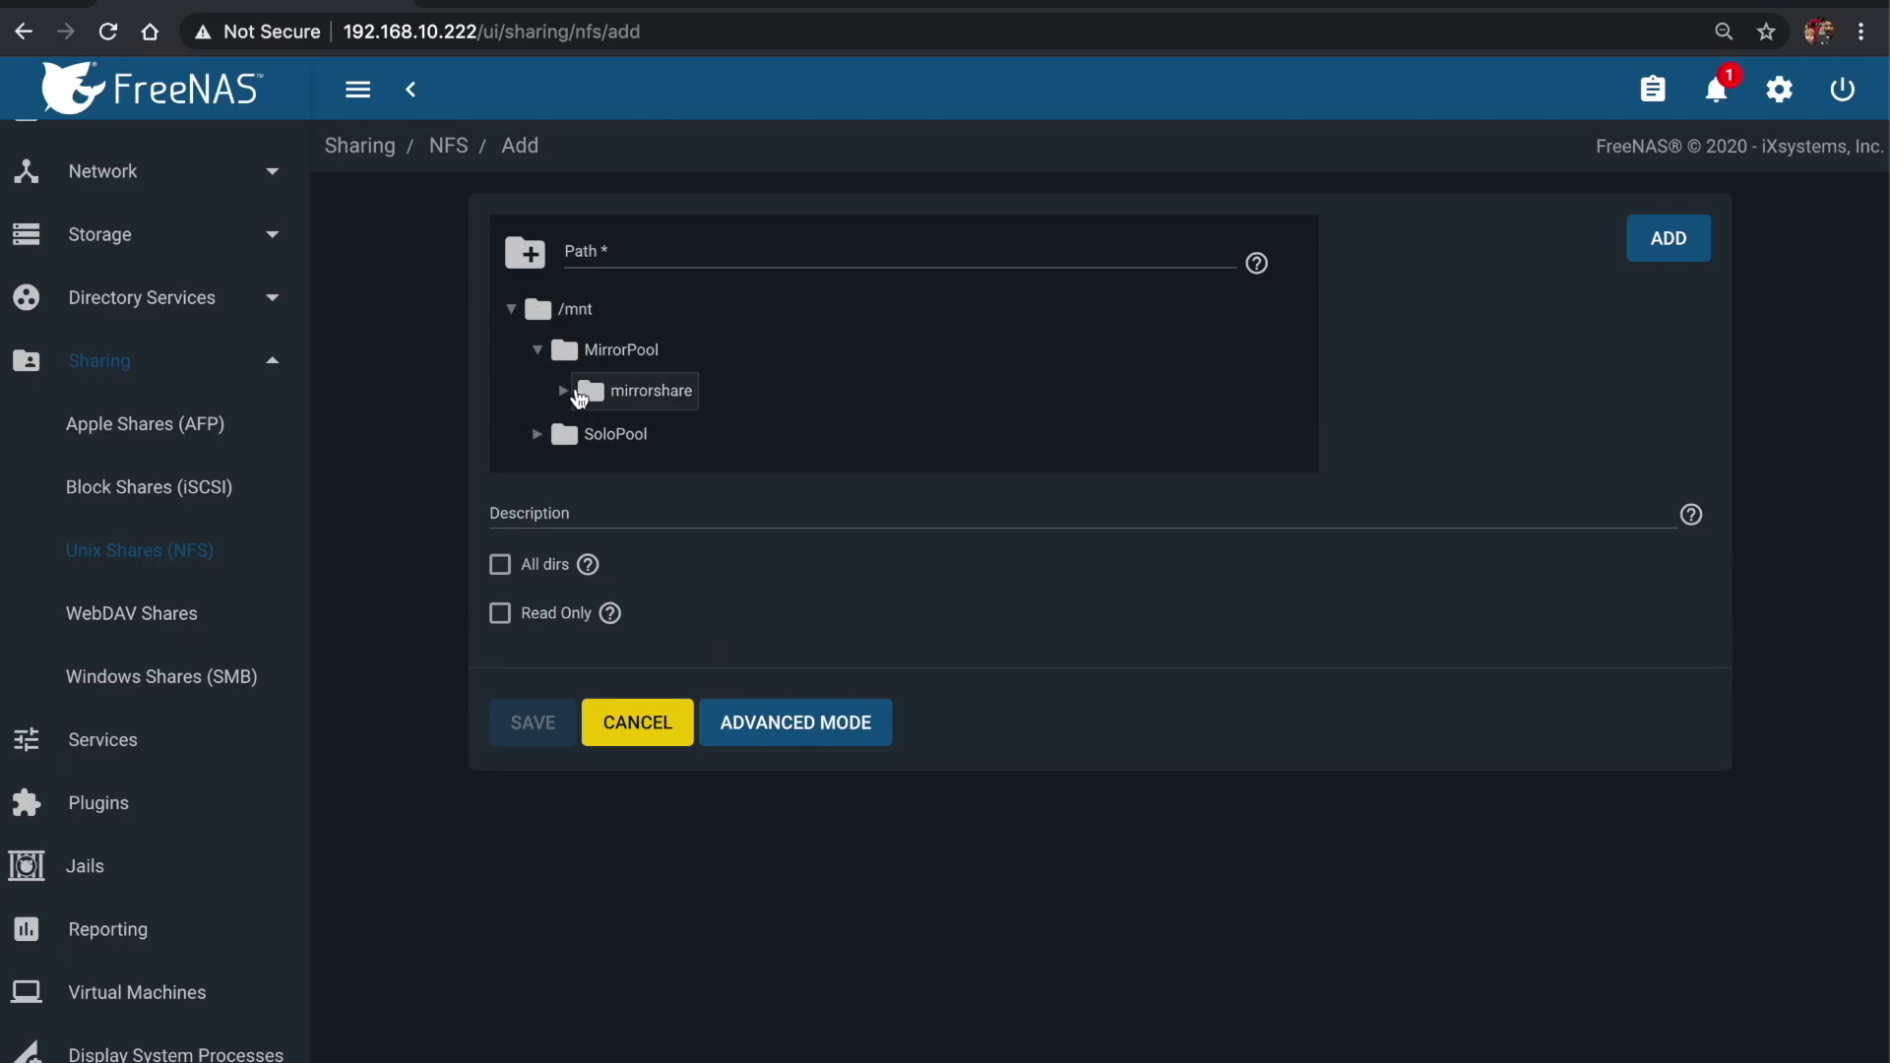
pyautogui.click(565, 395)
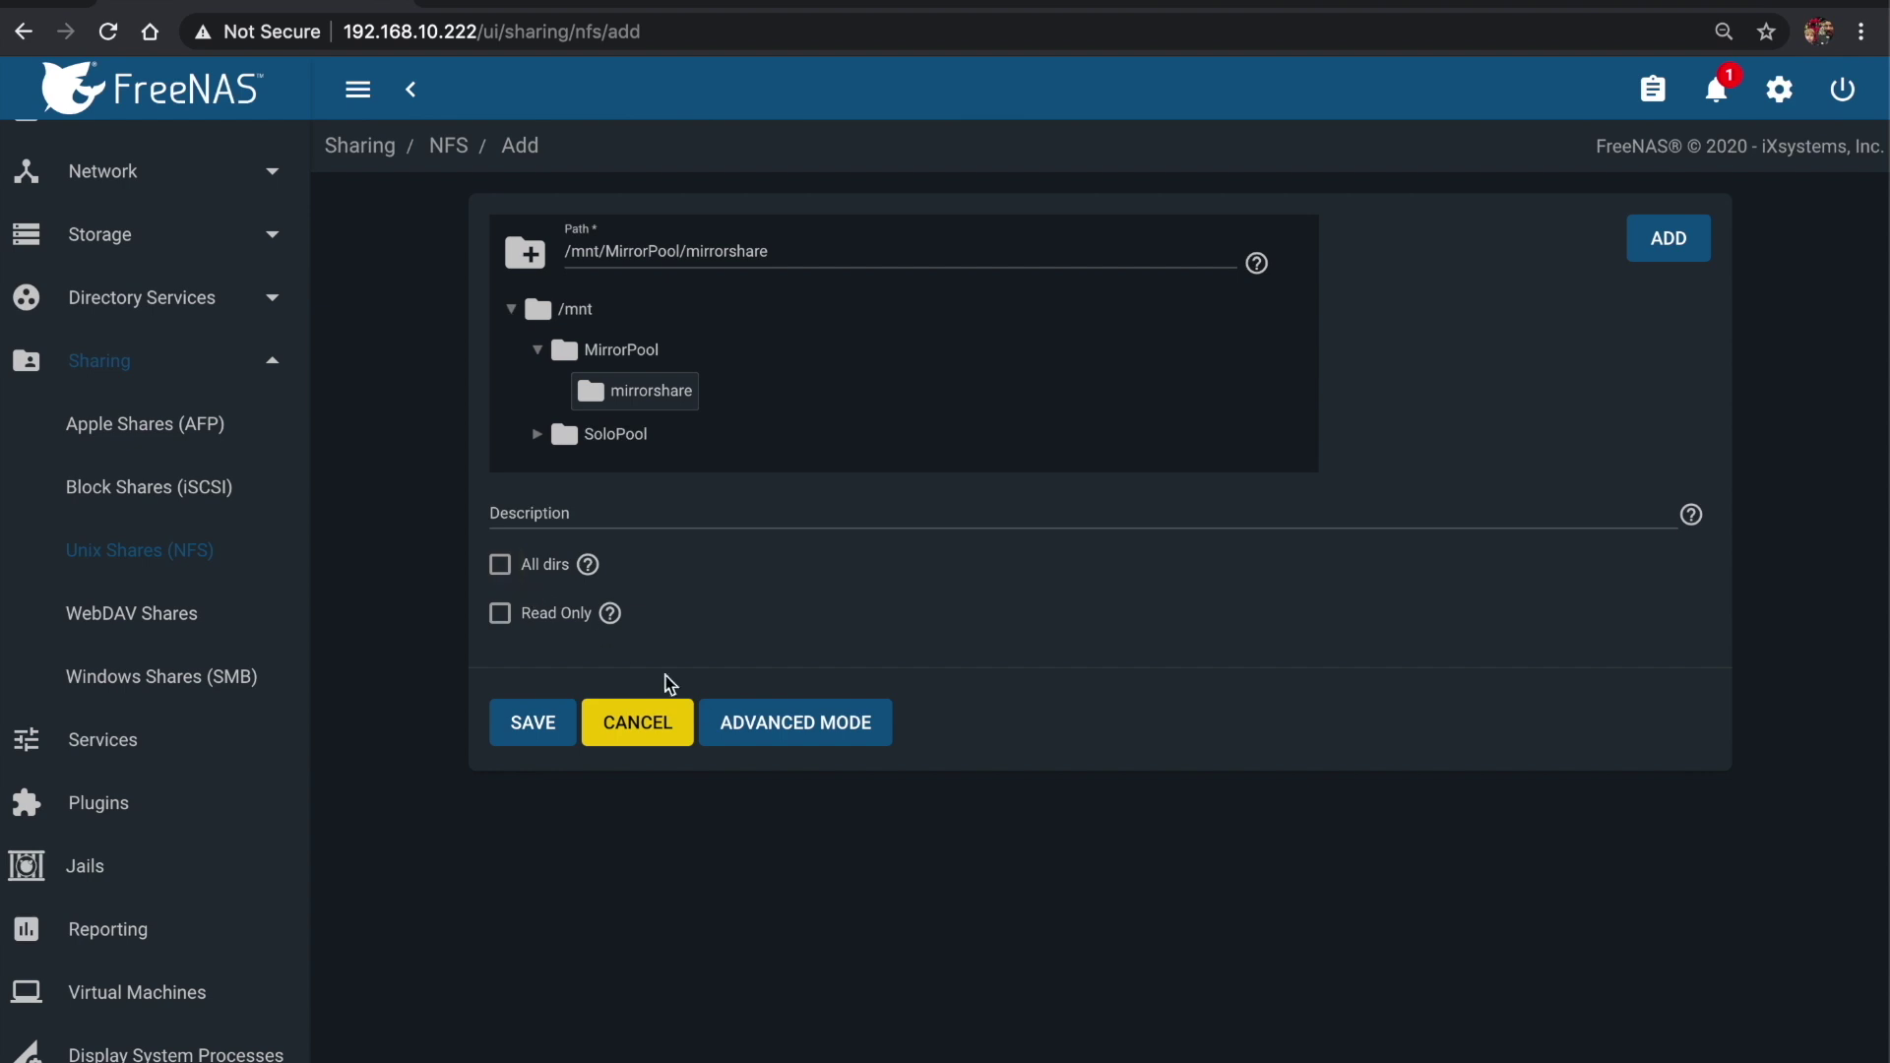
# Set the share's Mapall User and Mapall Group to macbook in Advanced Mode
pyautogui.click(751, 720)
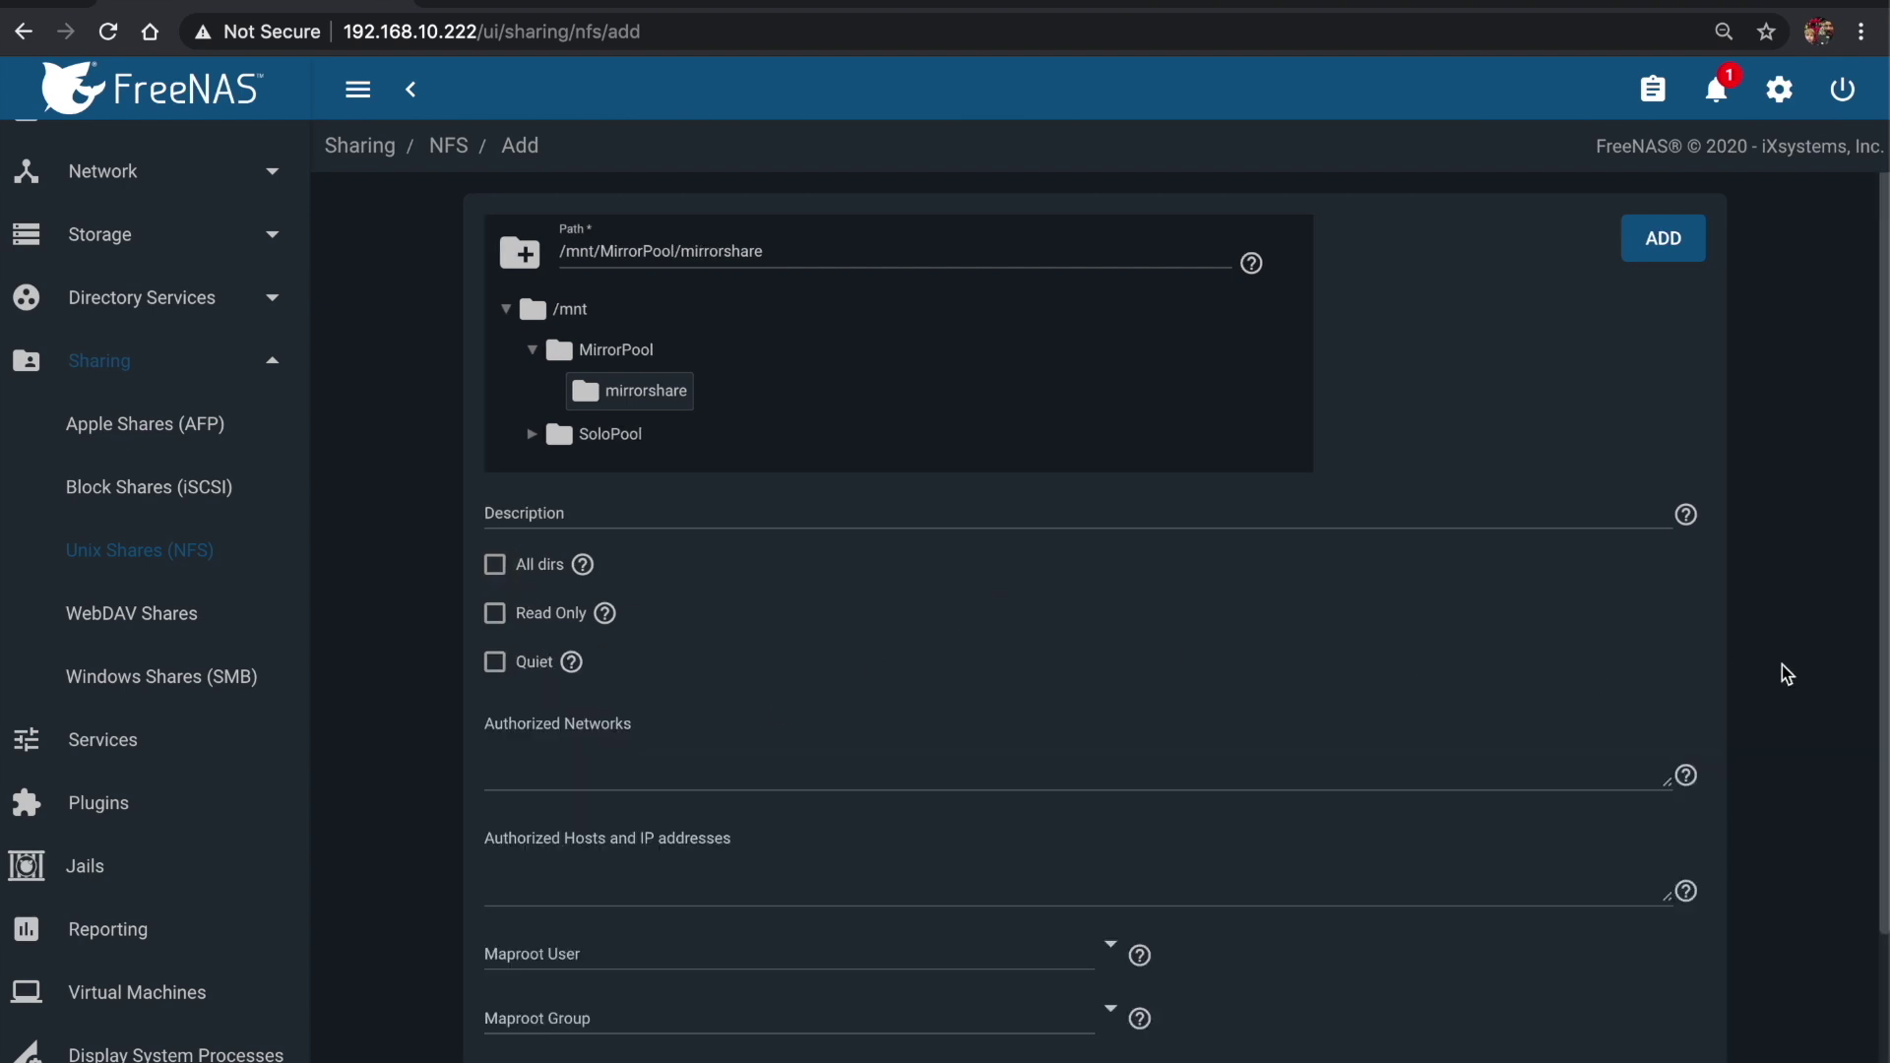
pyautogui.moveTo(1877, 687); pyautogui.dragTo(1877, 923)
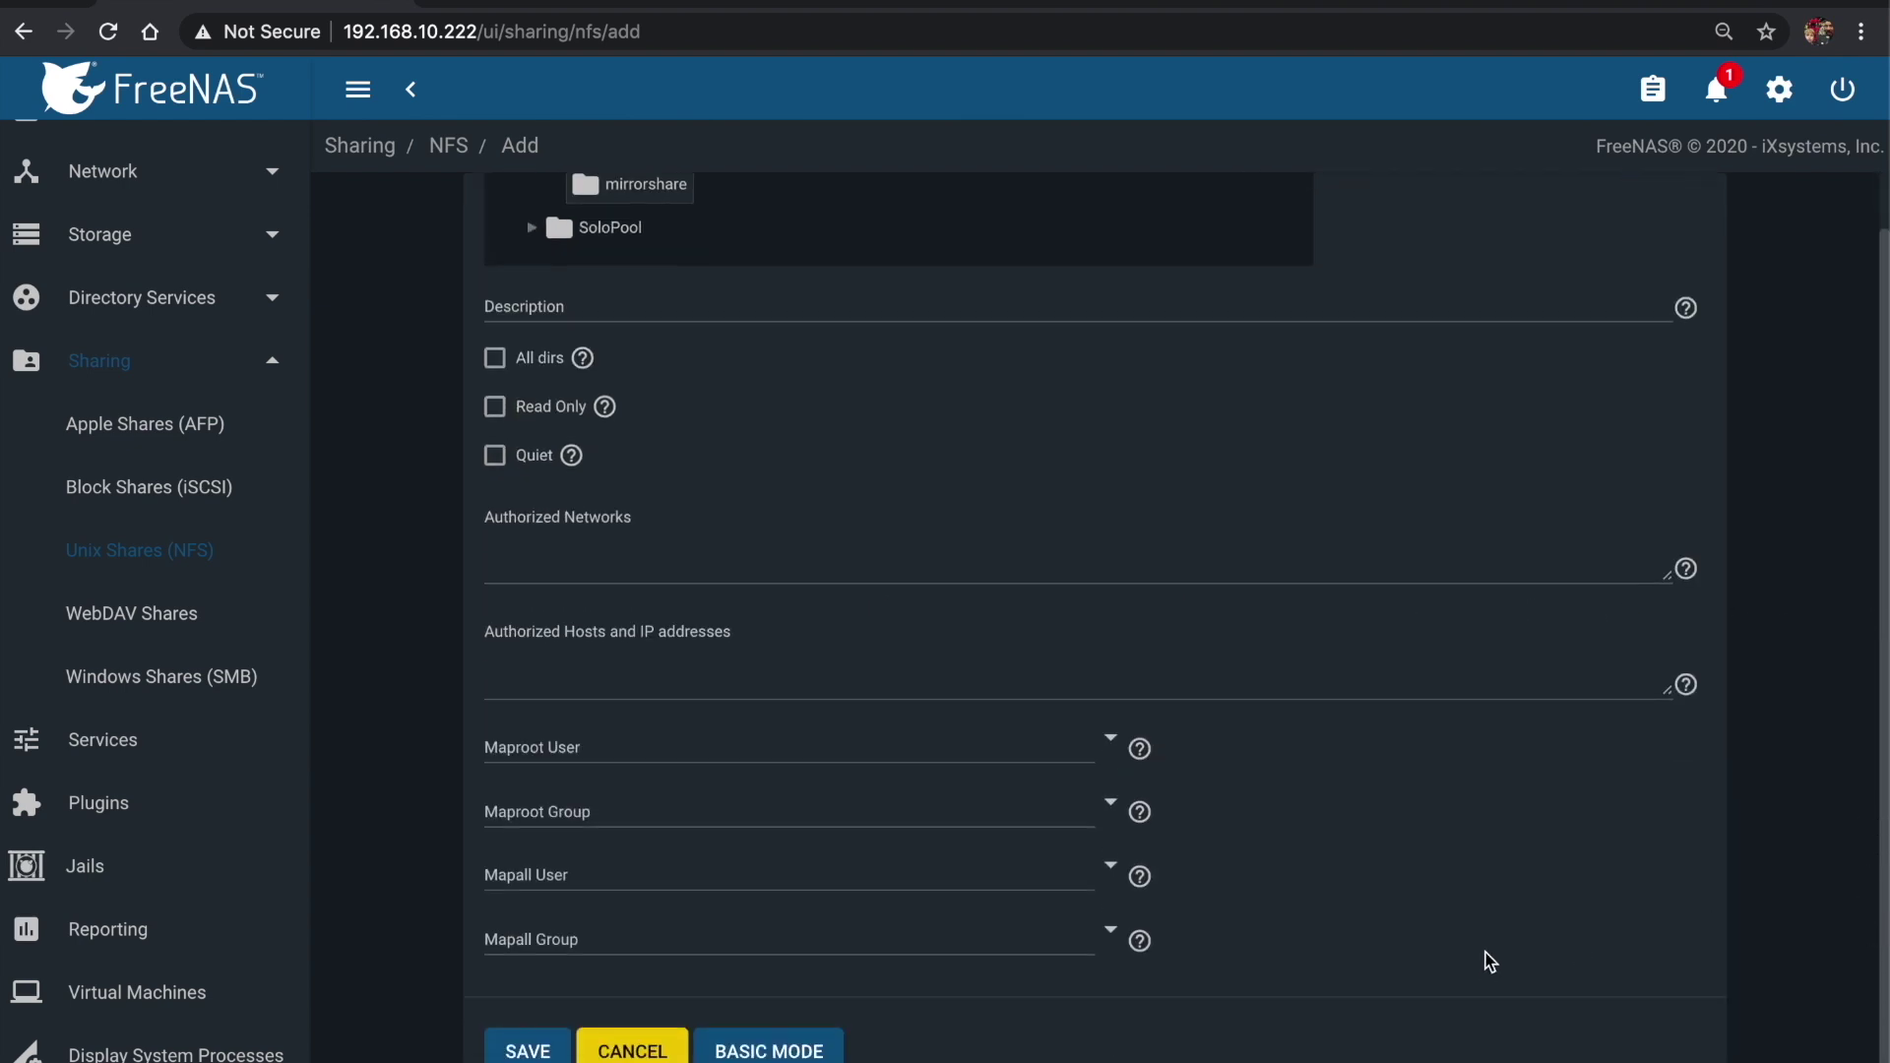
pyautogui.click(1108, 870)
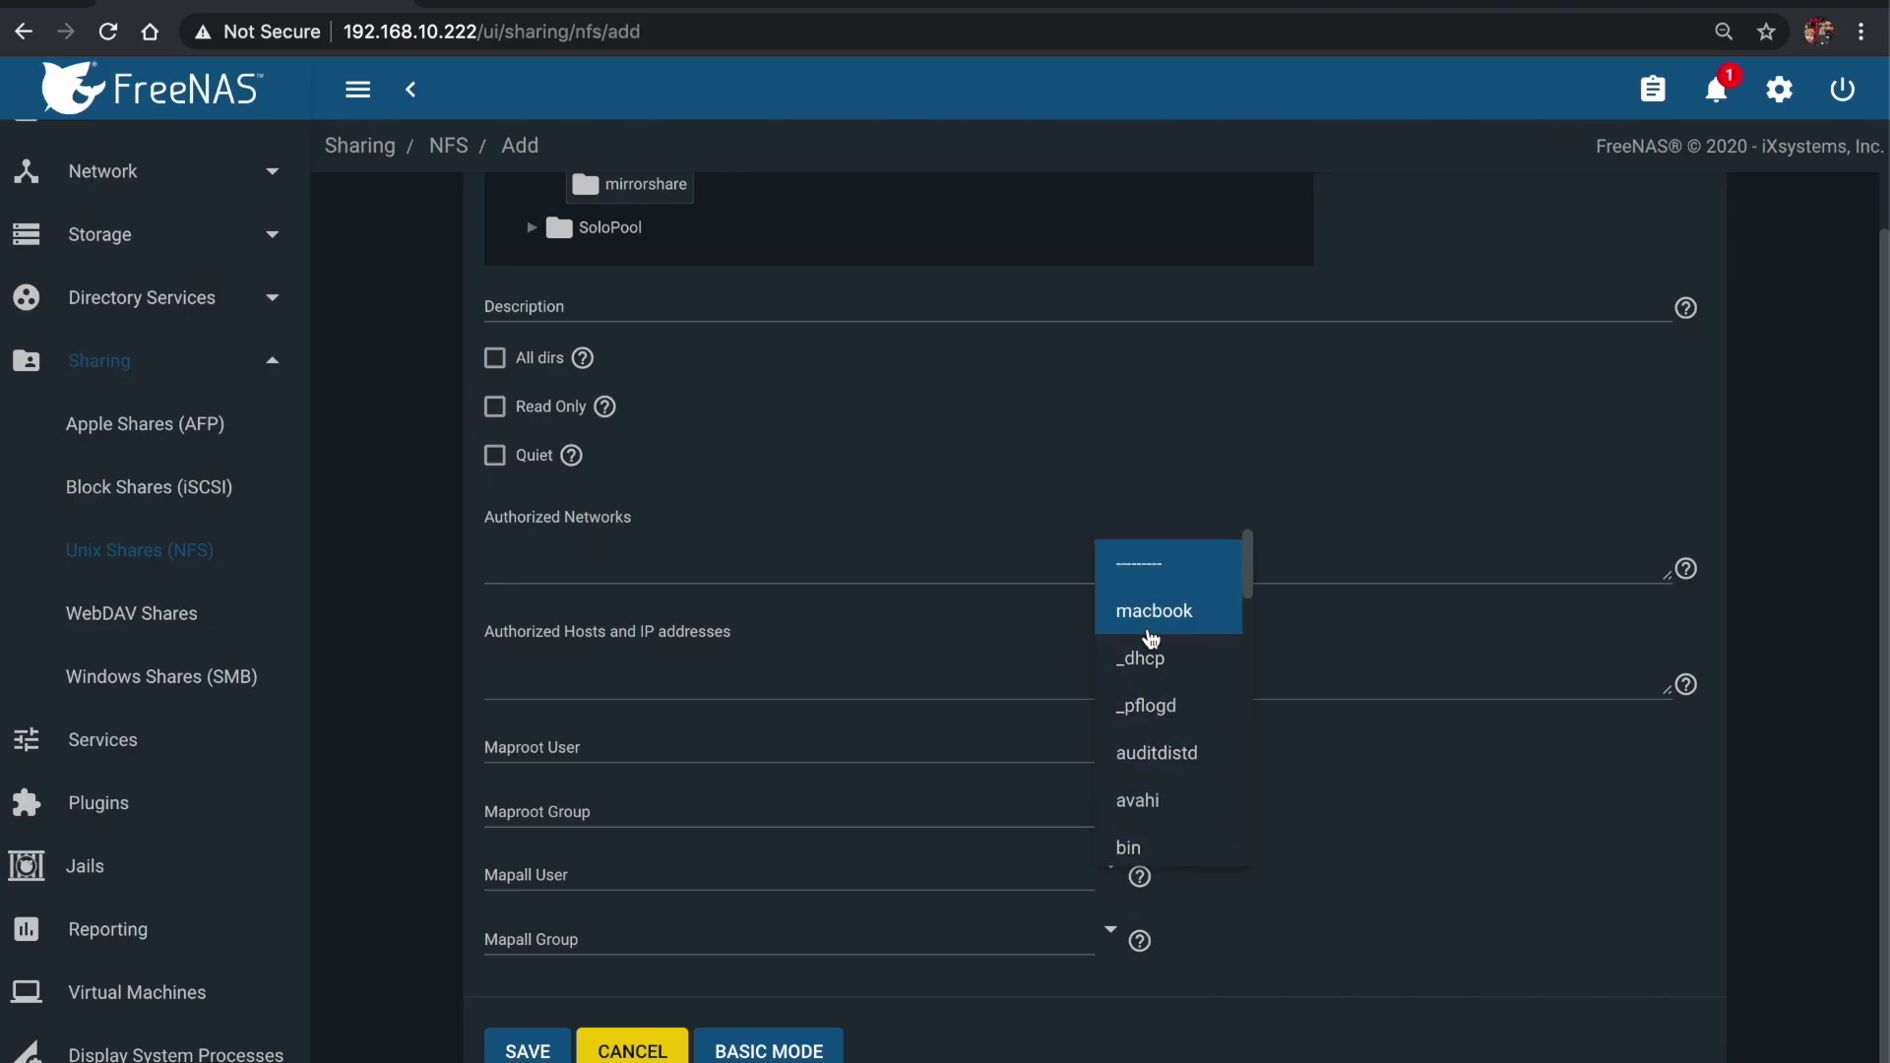
pyautogui.click(1152, 638)
pyautogui.click(1105, 929)
pyautogui.click(1153, 623)
# Enable All dirs on the mirrorshare NFS share and save it
pyautogui.click(582, 359)
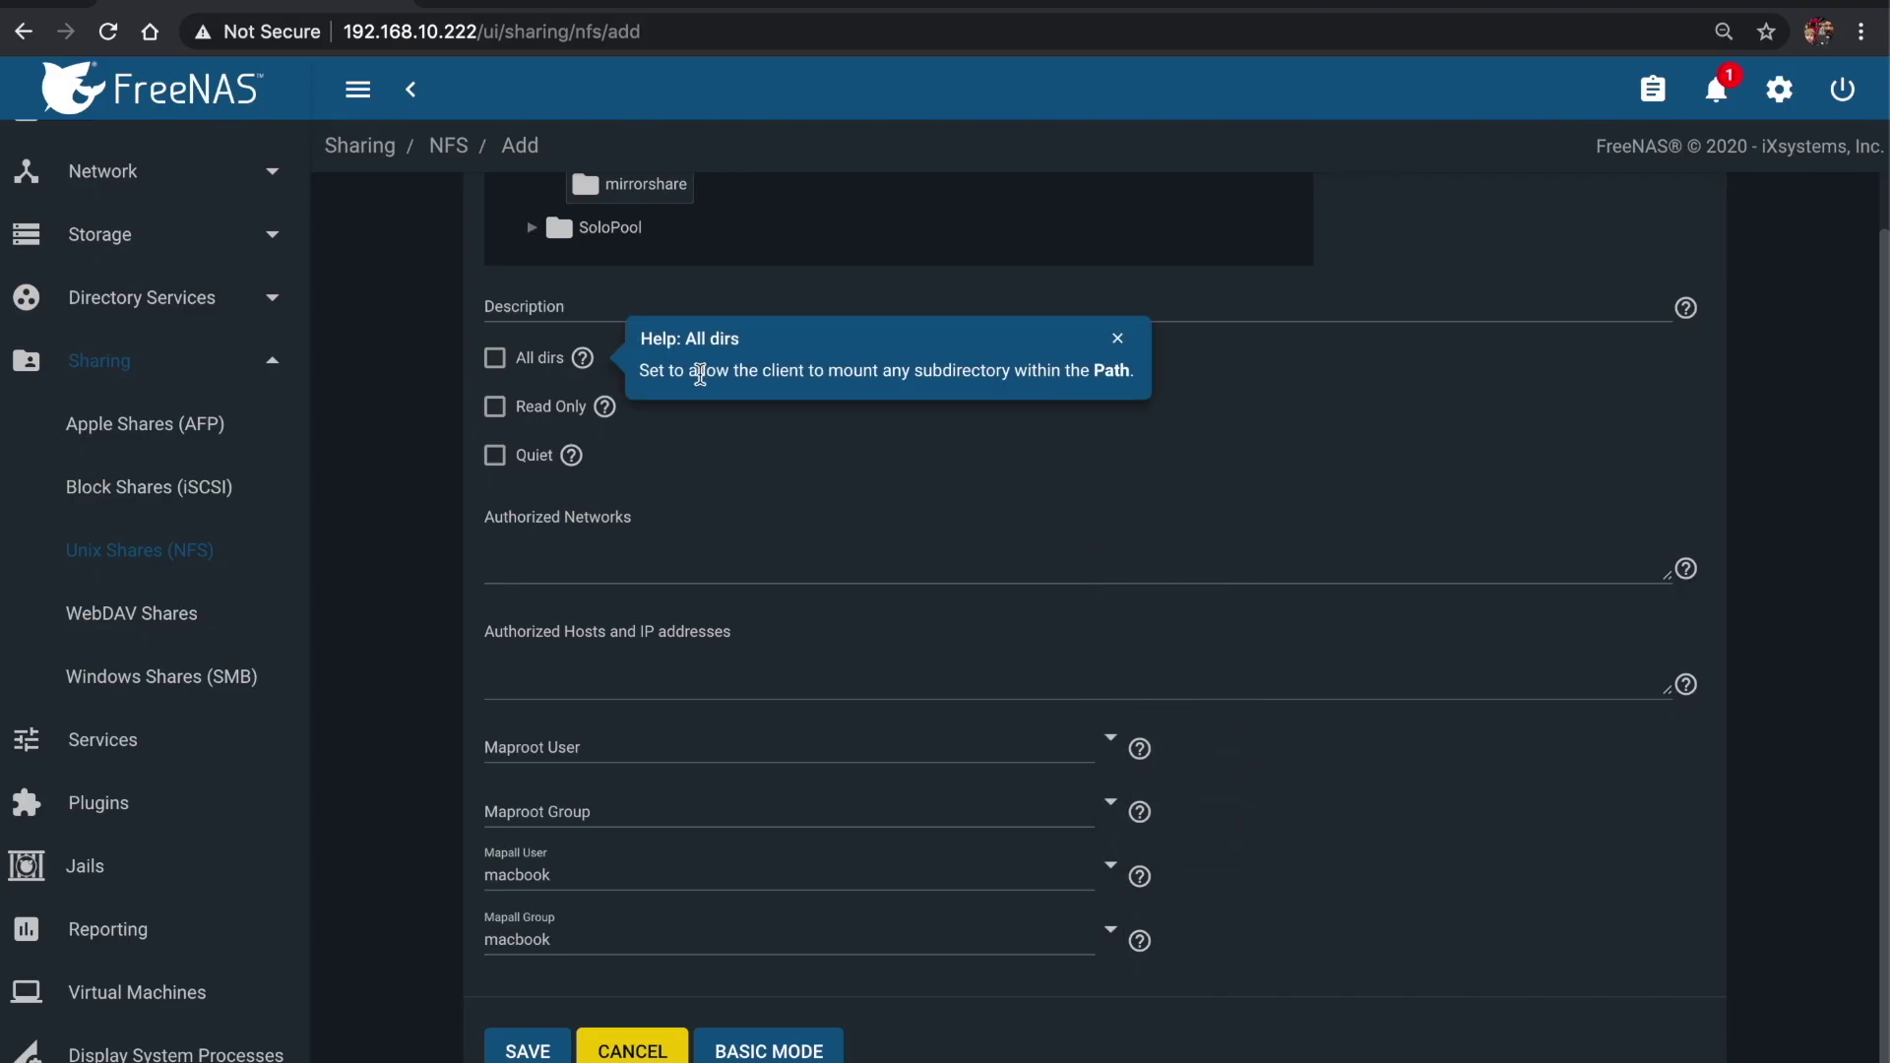
pyautogui.click(495, 358)
pyautogui.click(1117, 339)
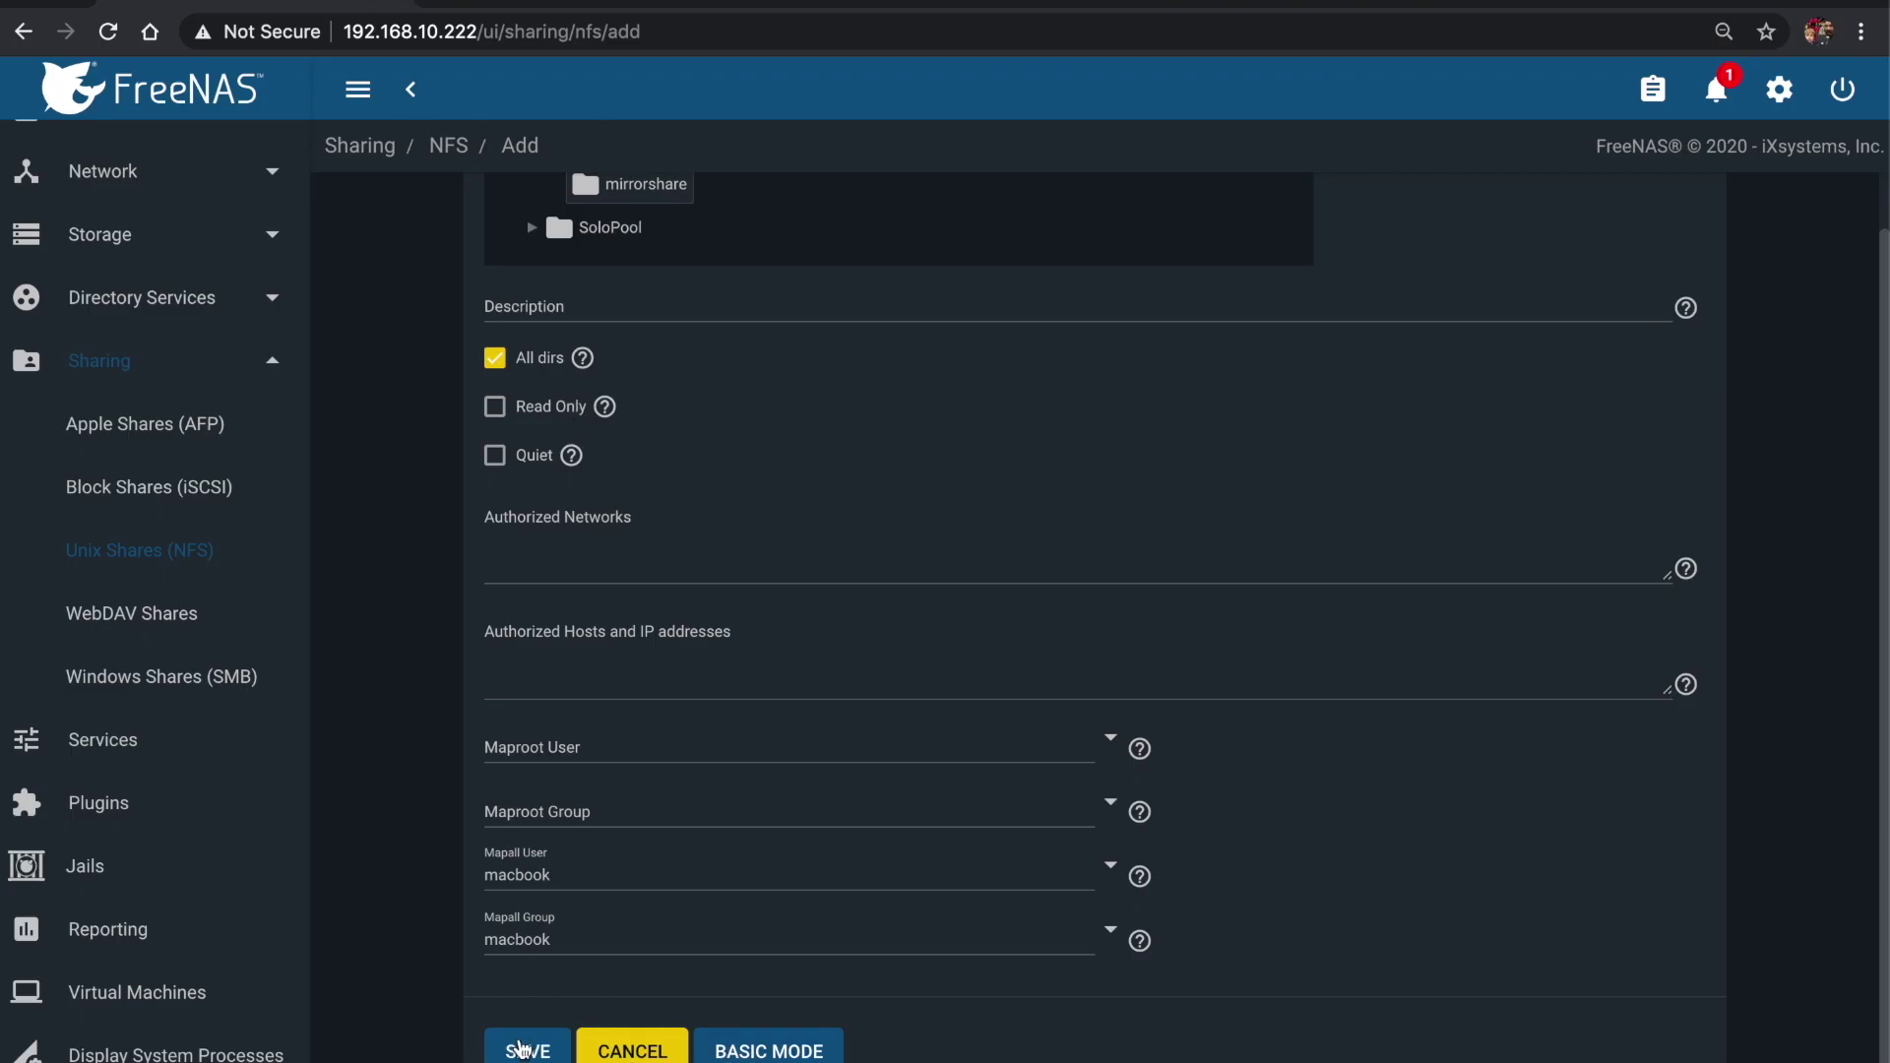
pyautogui.click(525, 1052)
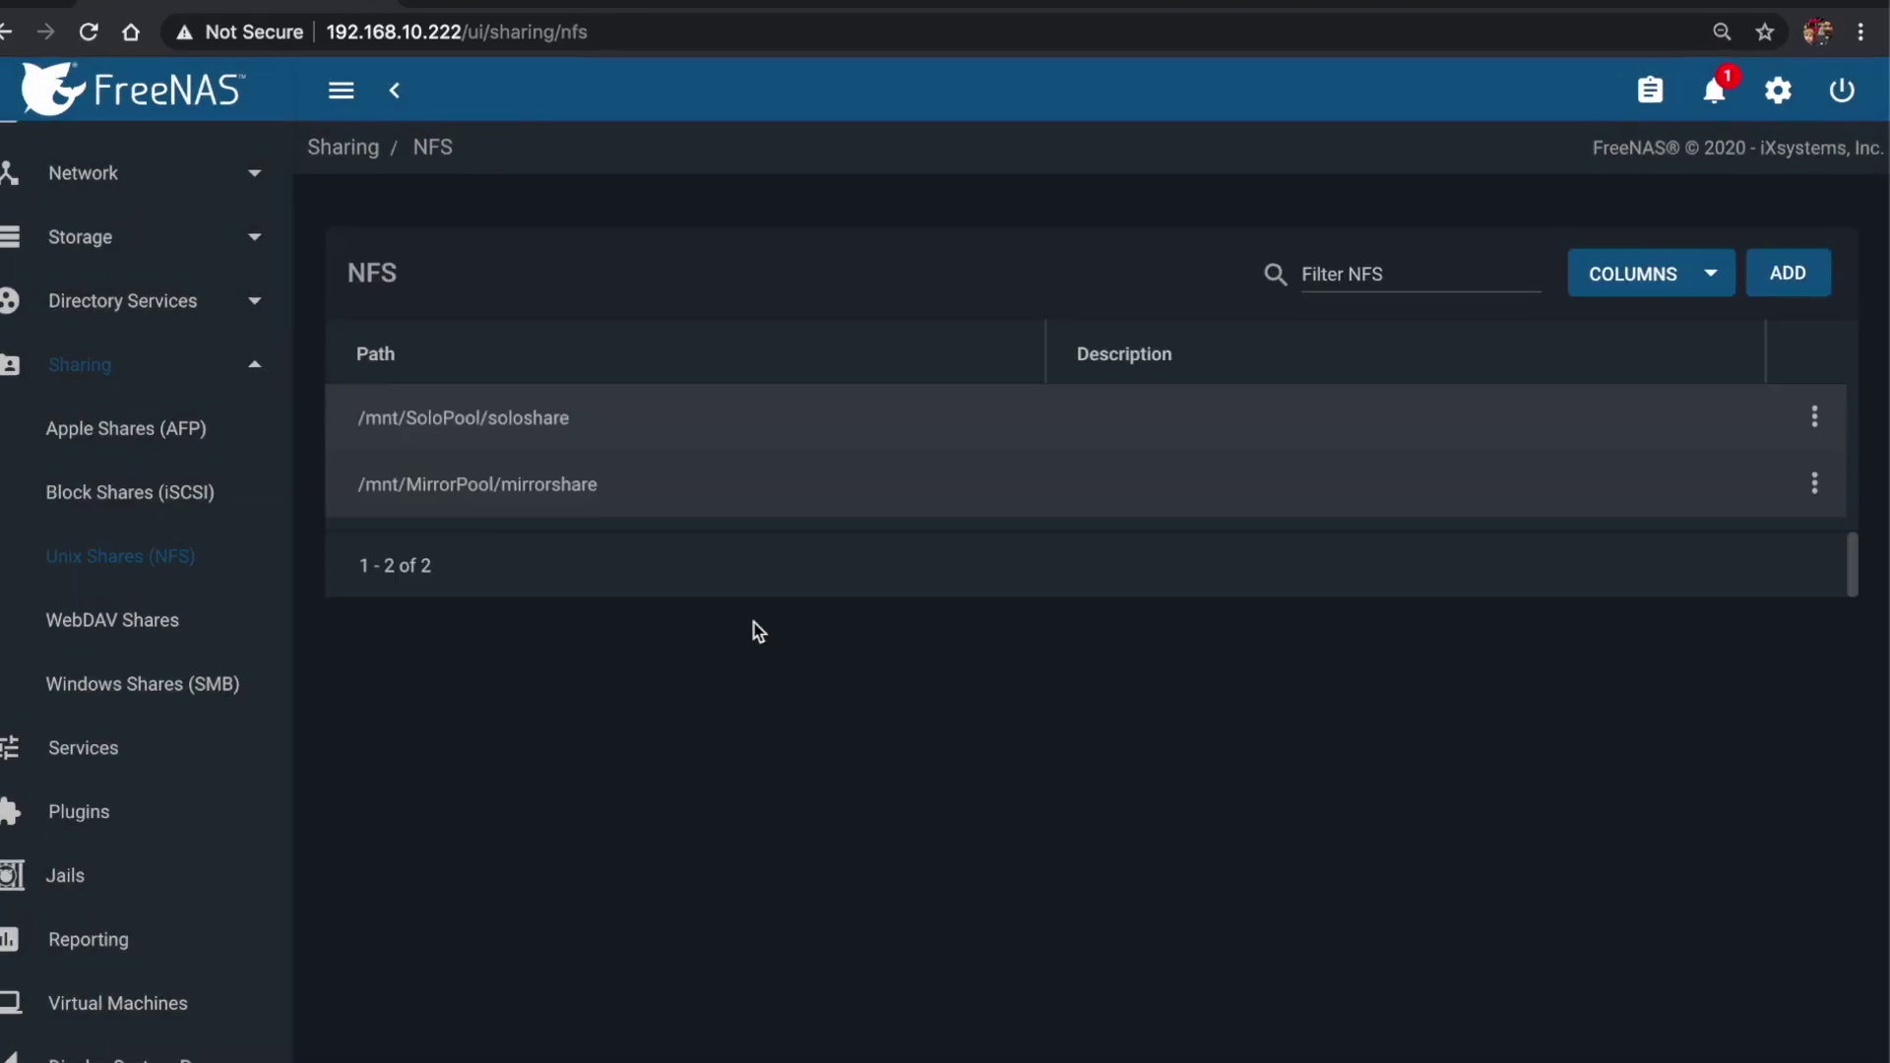
pyautogui.press('super+Tab')
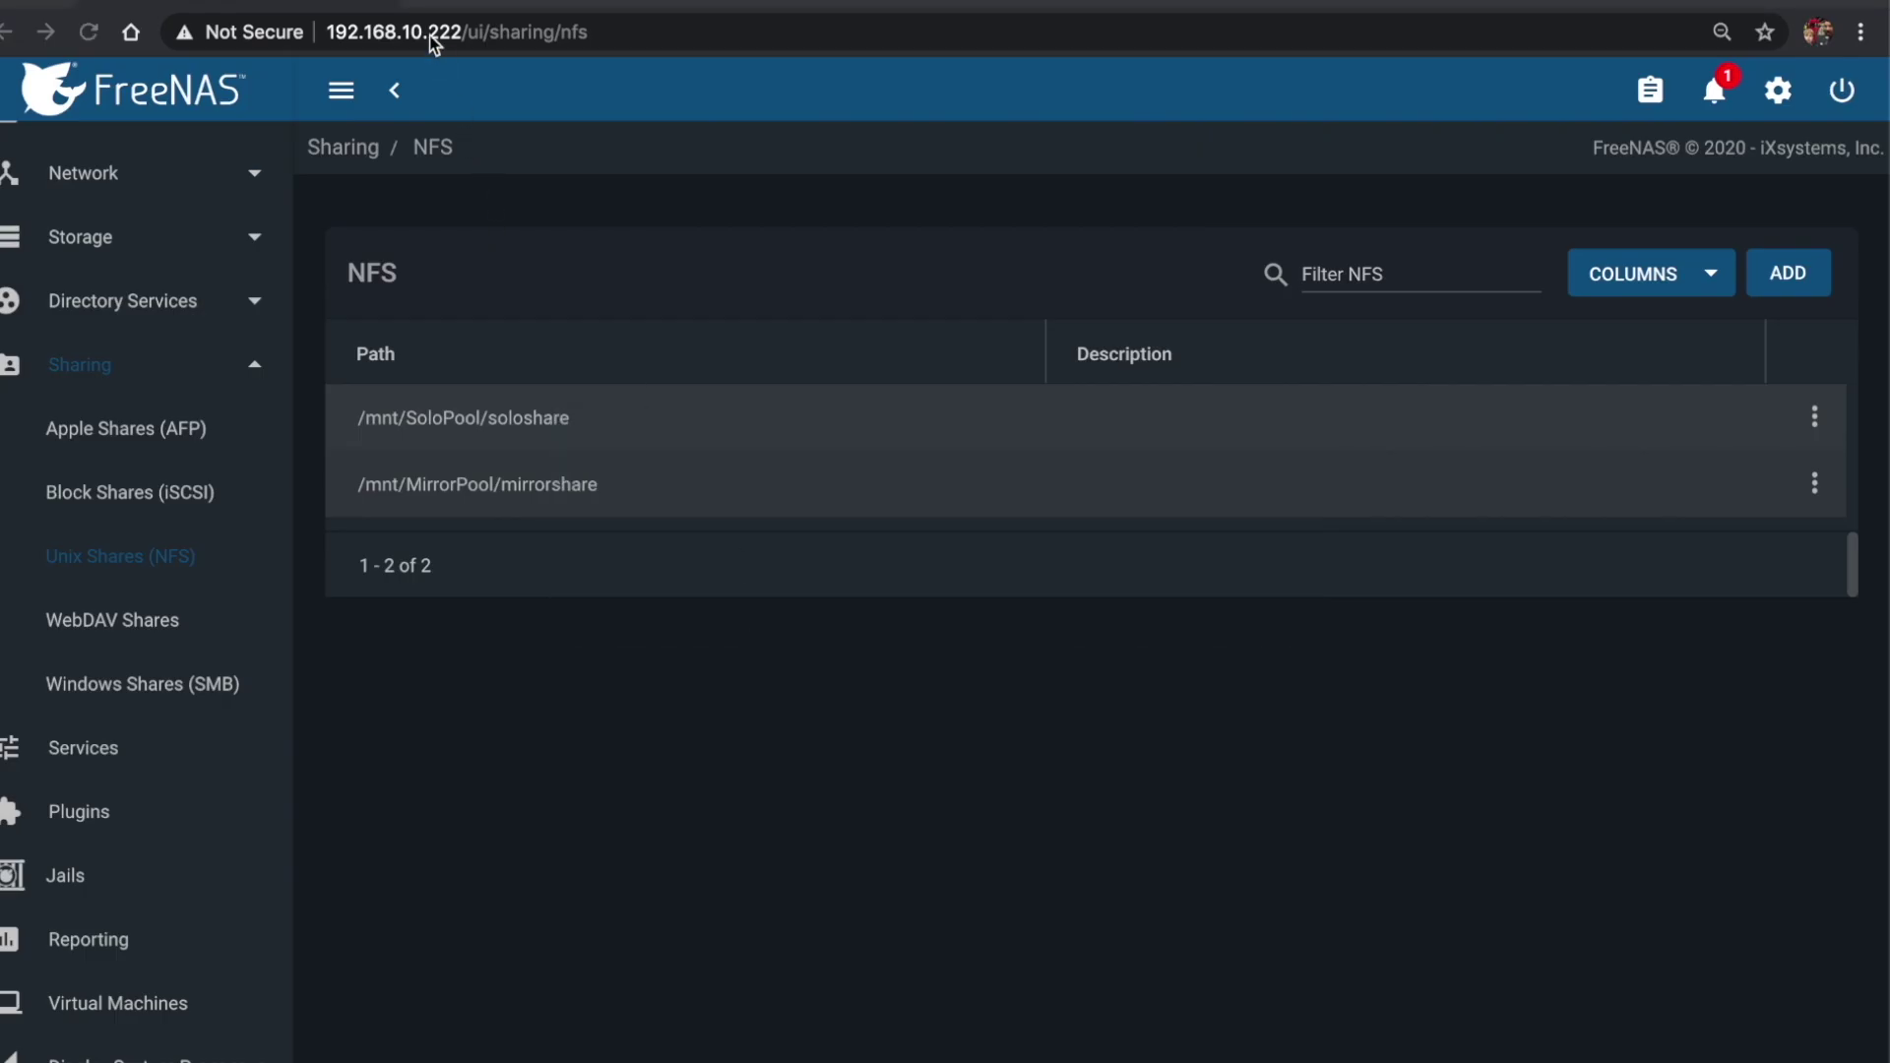
# Change the Solo server address to nfs://192.168.10.222/mnt/MirrorPool/mirrorshare, connect, and reposition the share window
pyautogui.click(315, 2)
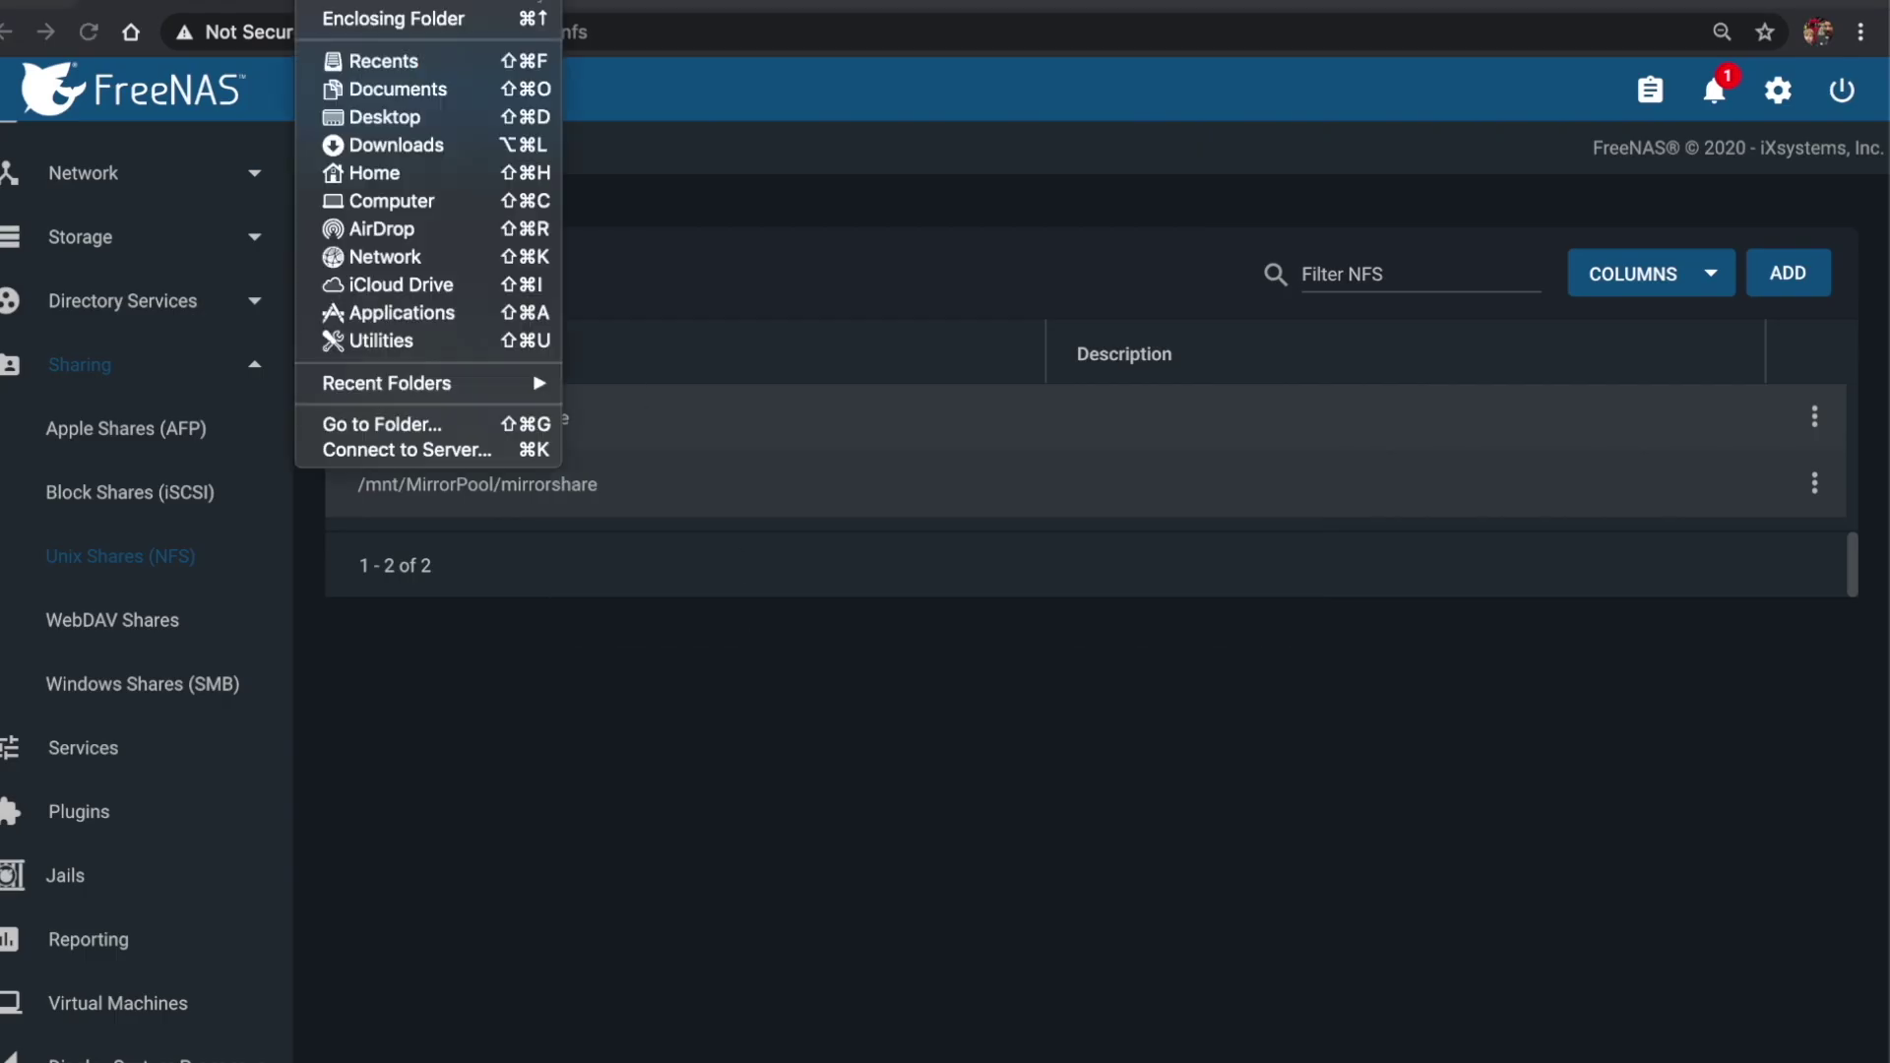
pyautogui.click(394, 448)
pyautogui.click(862, 682)
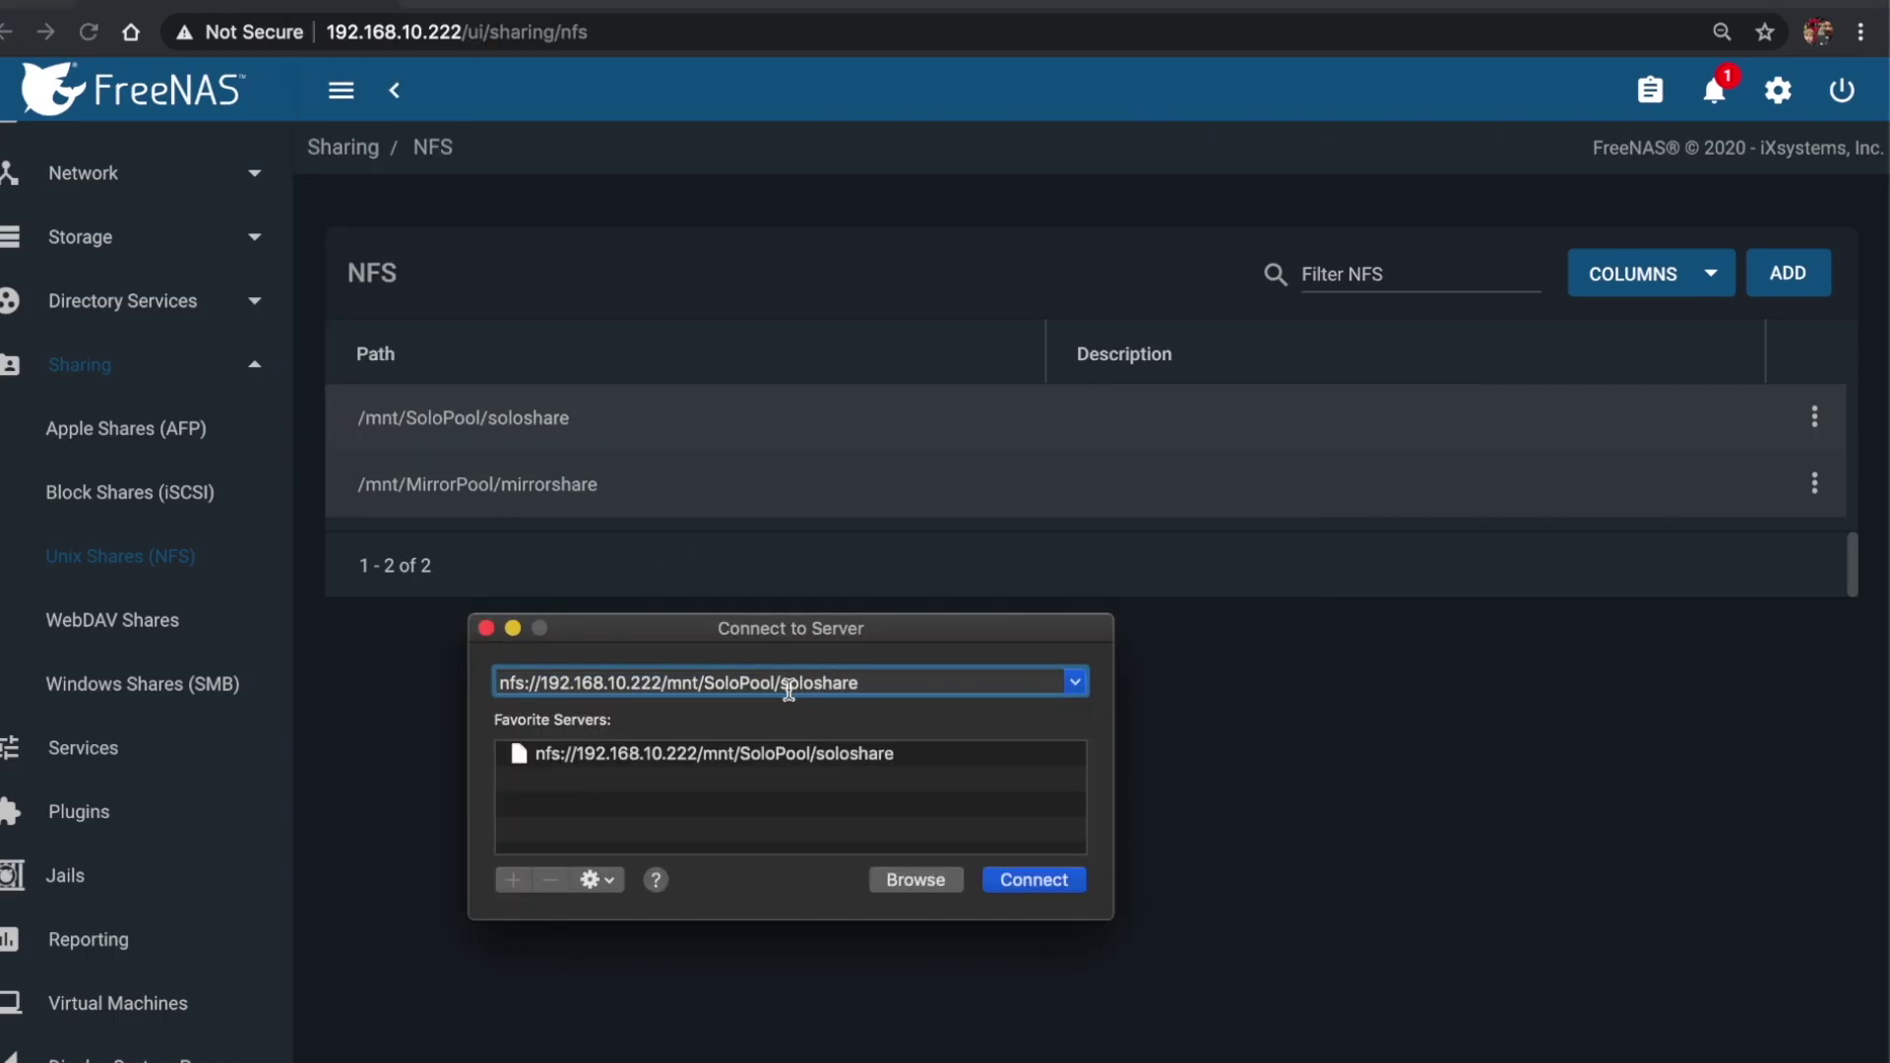
pyautogui.moveTo(705, 682); pyautogui.dragTo(738, 681)
pyautogui.write('Mirror')
pyautogui.press('Right')
pyautogui.press('Right')
pyautogui.press('Right')
pyautogui.press('Right')
pyautogui.press('Right')
pyautogui.press('Right')
pyautogui.press('Right')
pyautogui.press('Right')
pyautogui.press('Right')
pyautogui.press('Right')
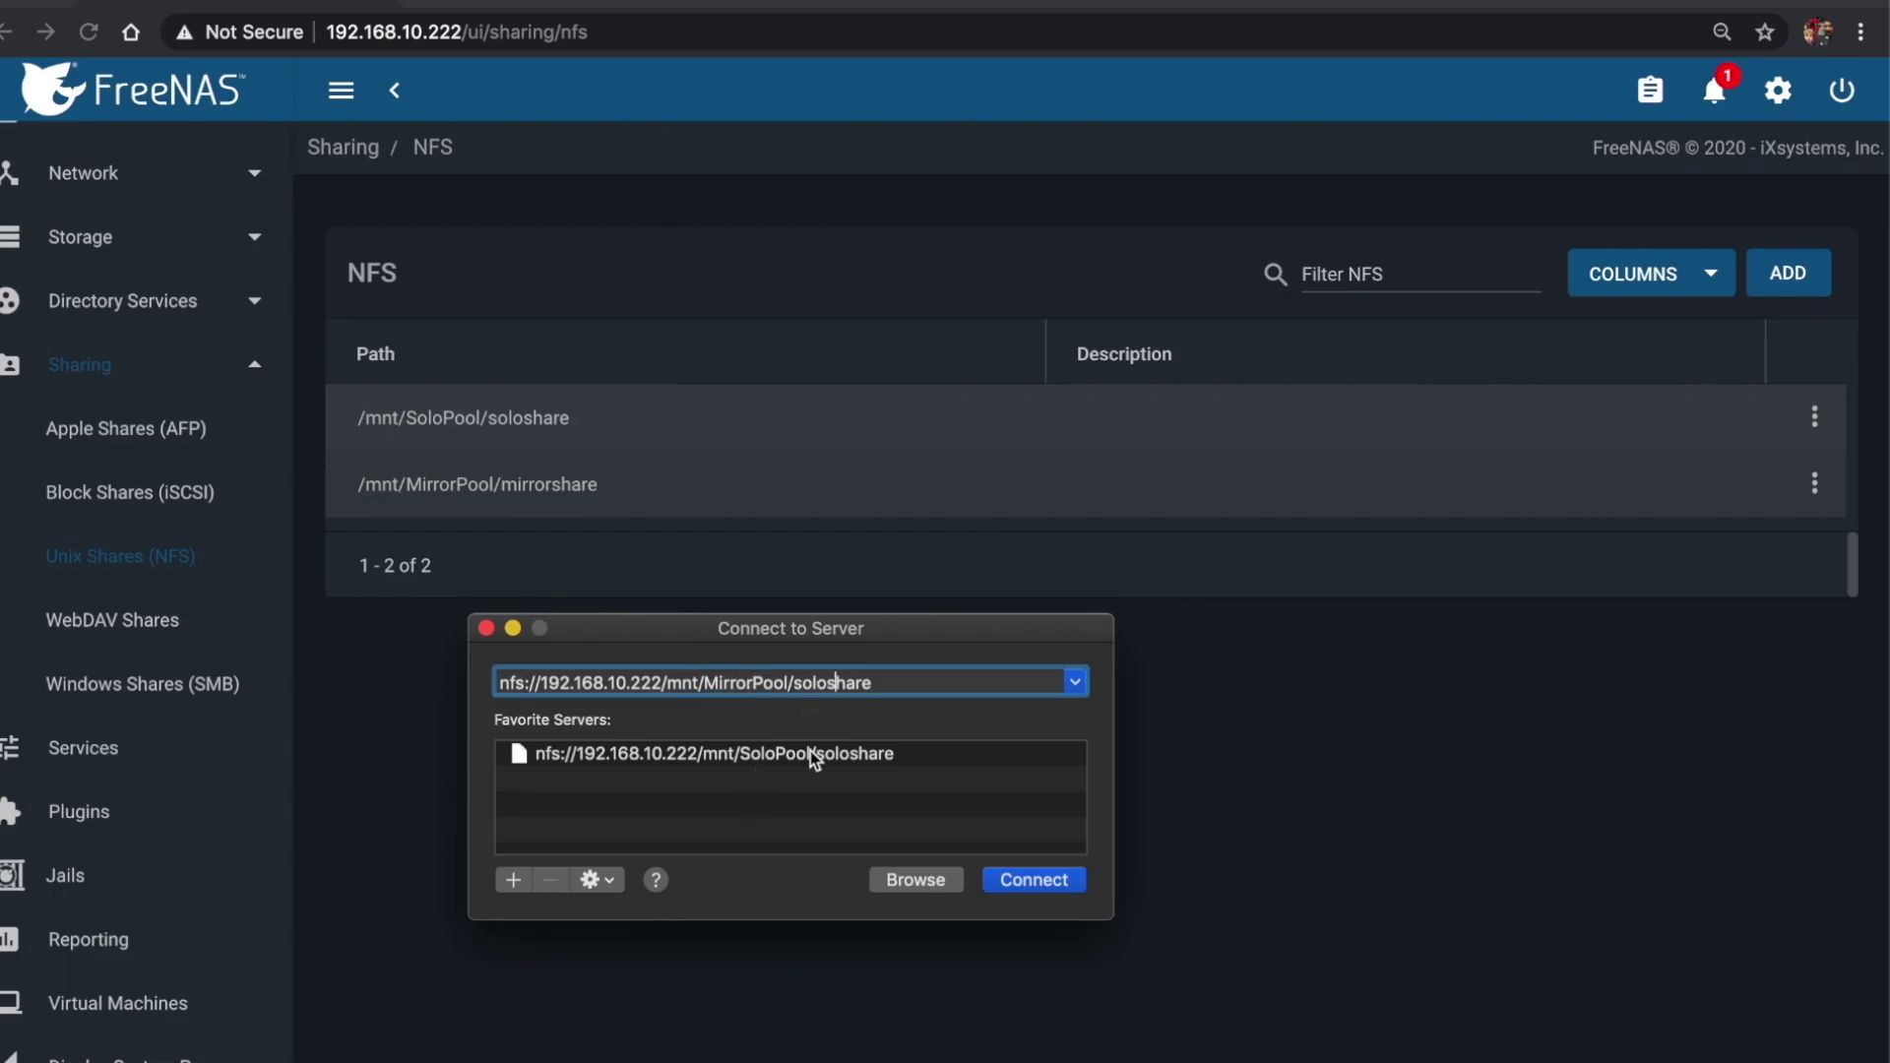
pyautogui.press('BackSpace')
pyautogui.press('BackSpace')
pyautogui.press('BackSpace')
pyautogui.press('BackSpace')
pyautogui.write('mirror')
pyautogui.press('Return')
pyautogui.moveTo(830, 124); pyautogui.dragTo(788, 217)
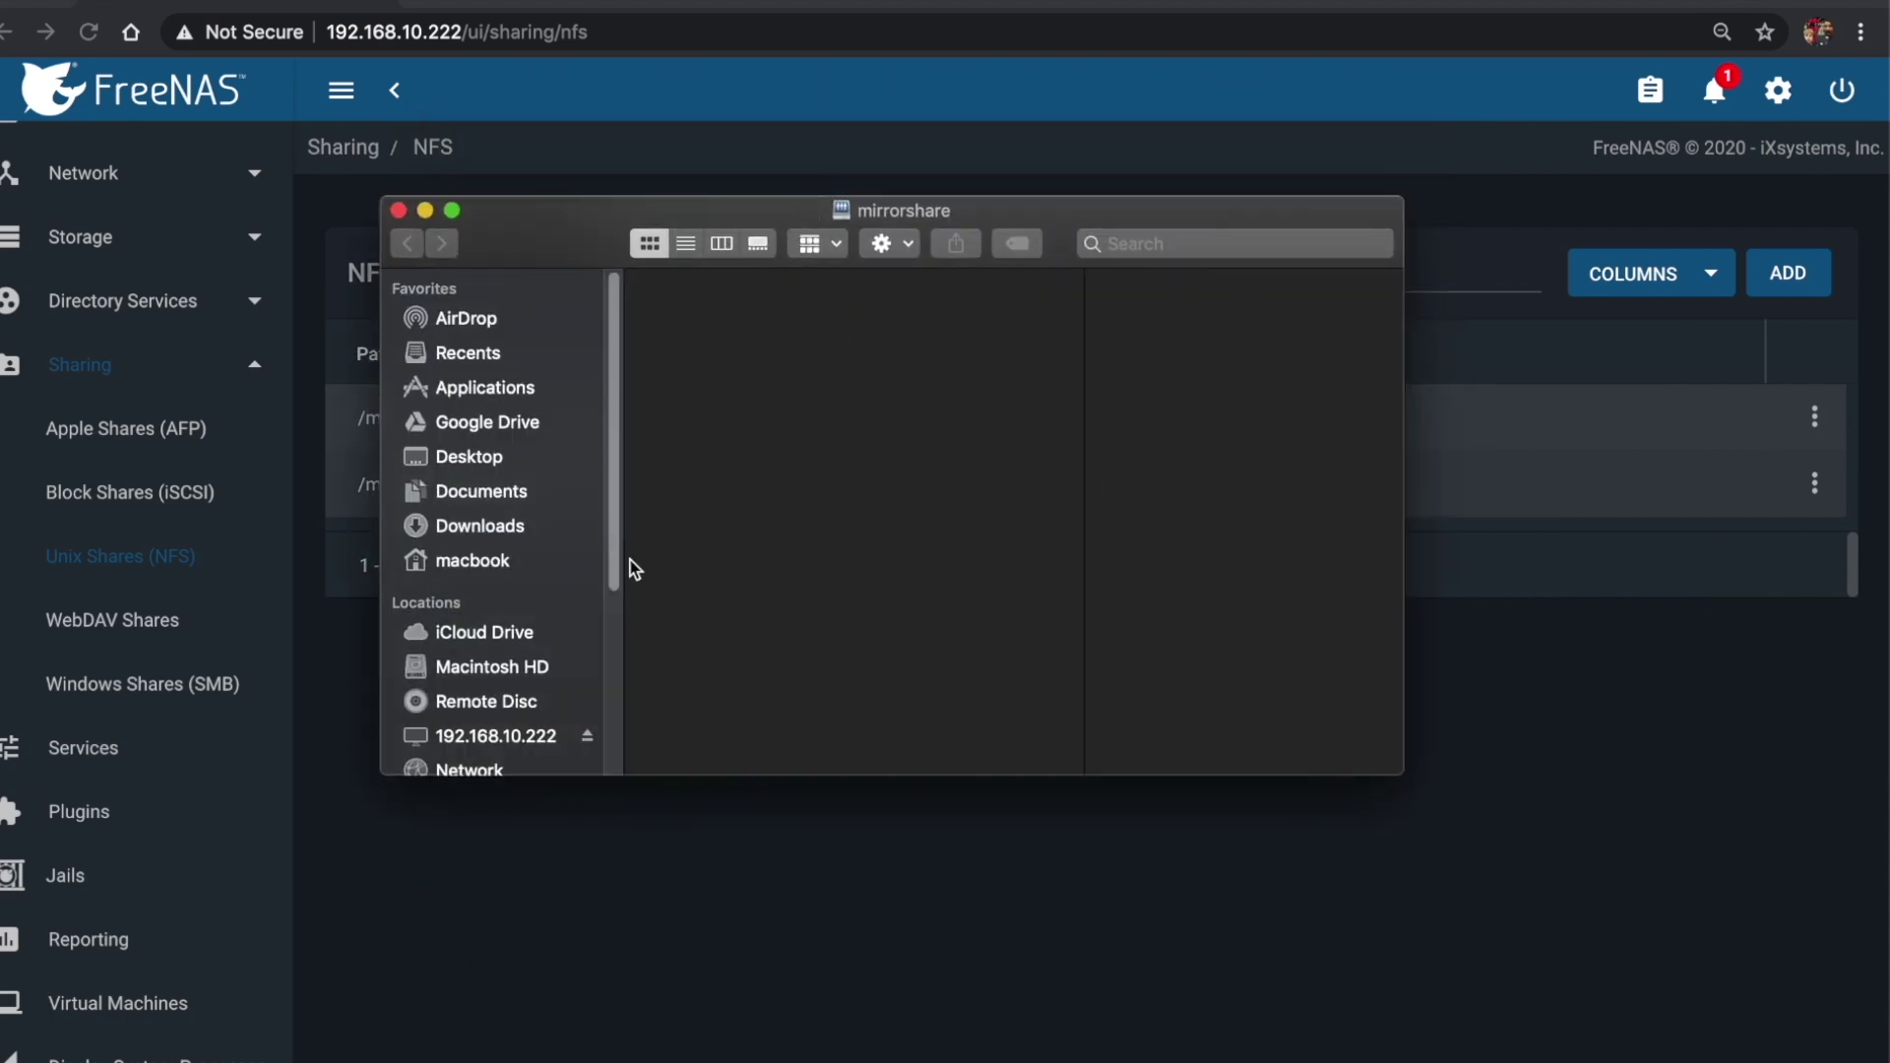
pyautogui.moveTo(620, 552); pyautogui.dragTo(618, 630)
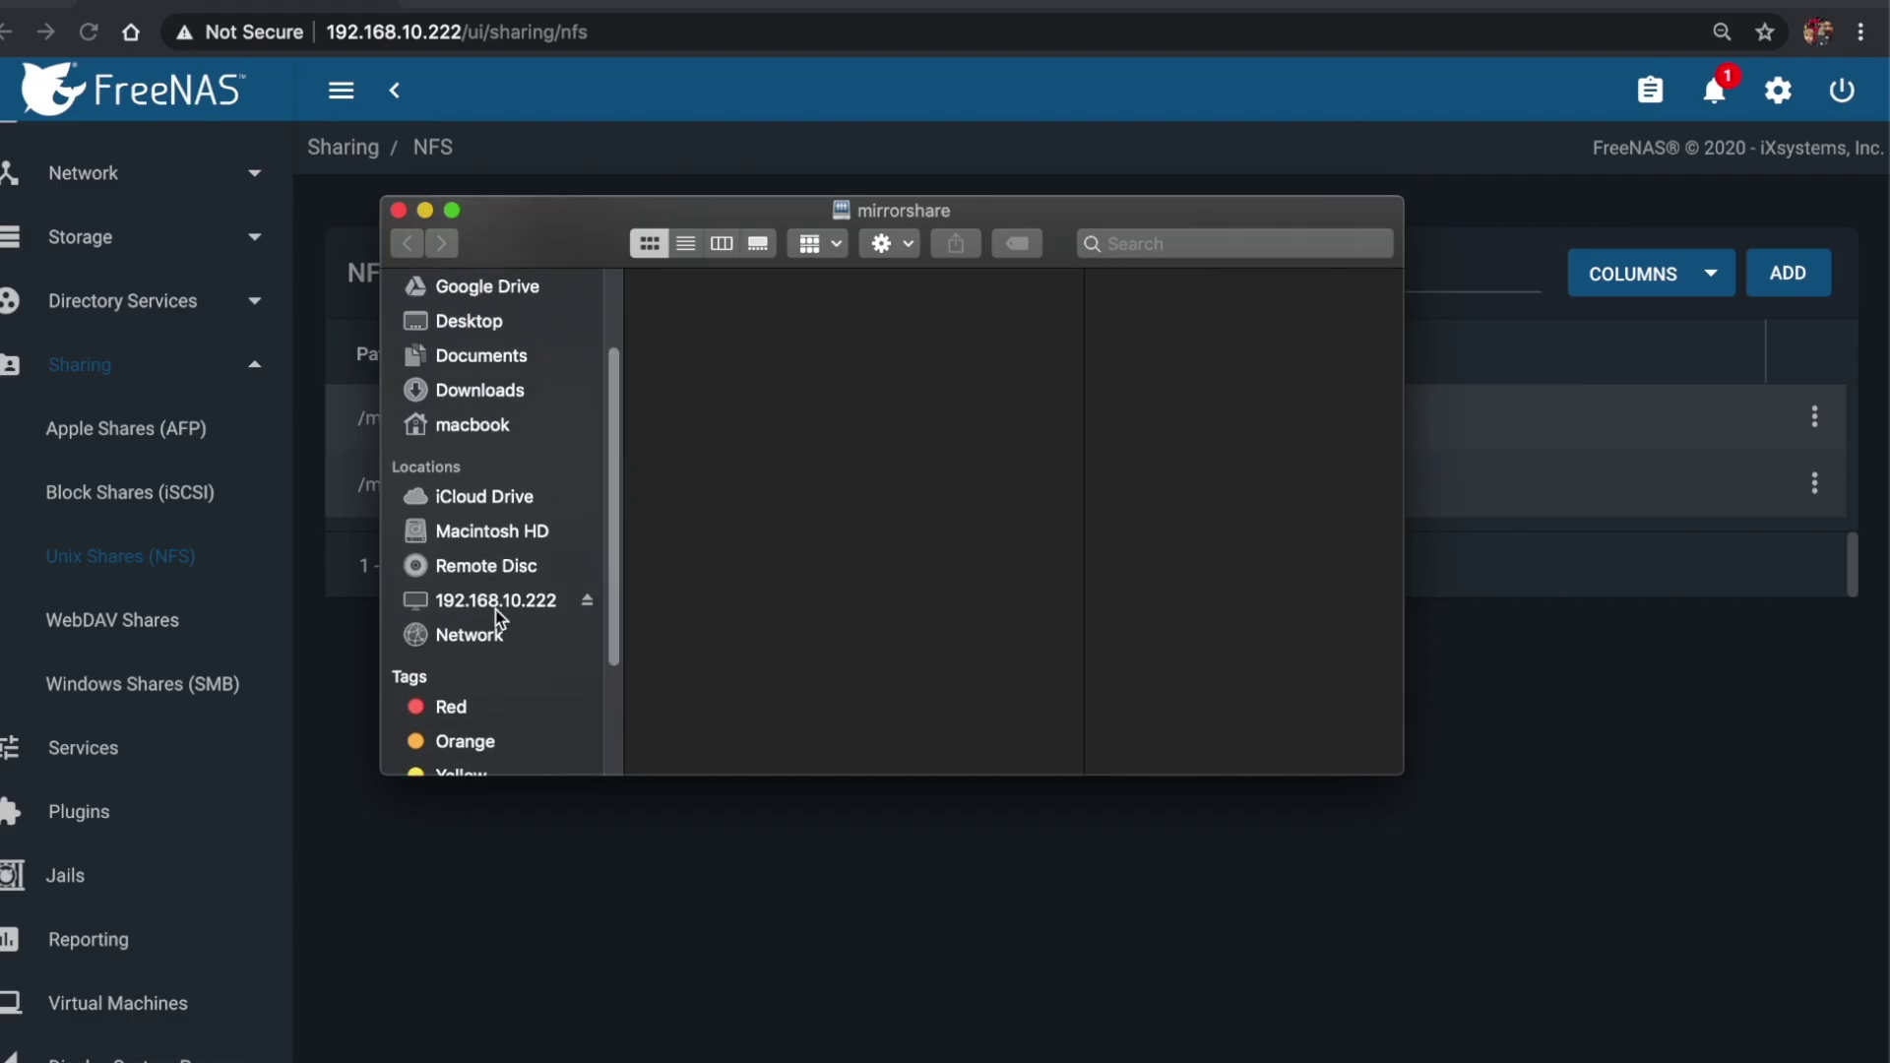